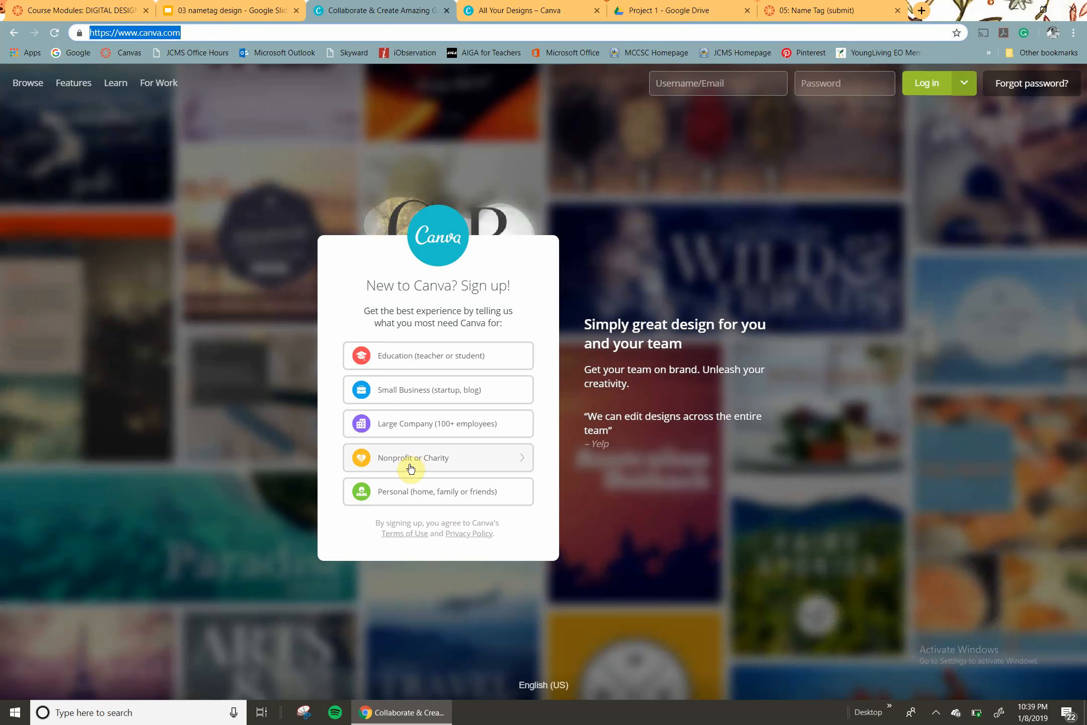
# - Sign in to Canva as an education user with the teacher's school Google account
pyautogui.click(508, 362)
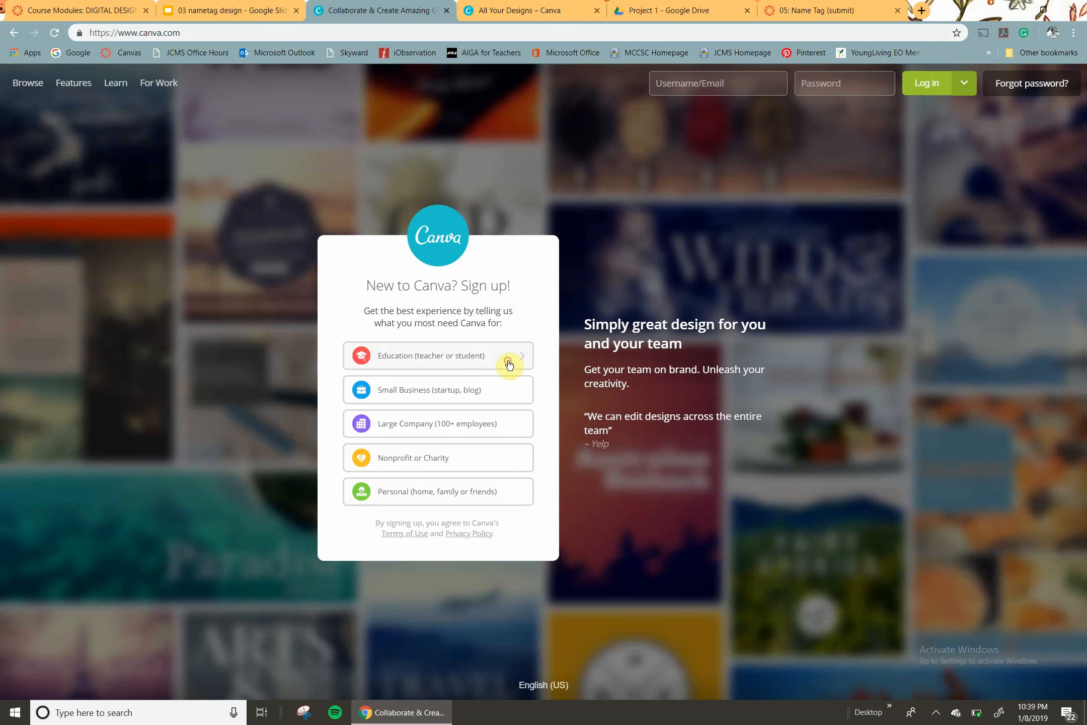
pyautogui.click(462, 384)
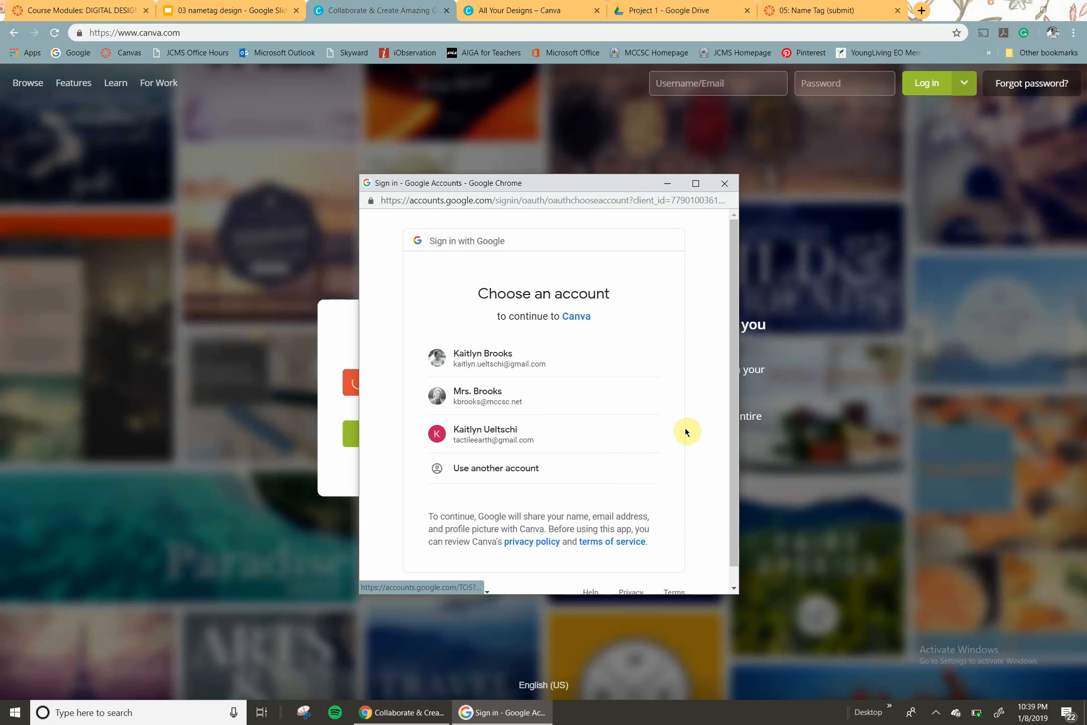
pyautogui.click(601, 405)
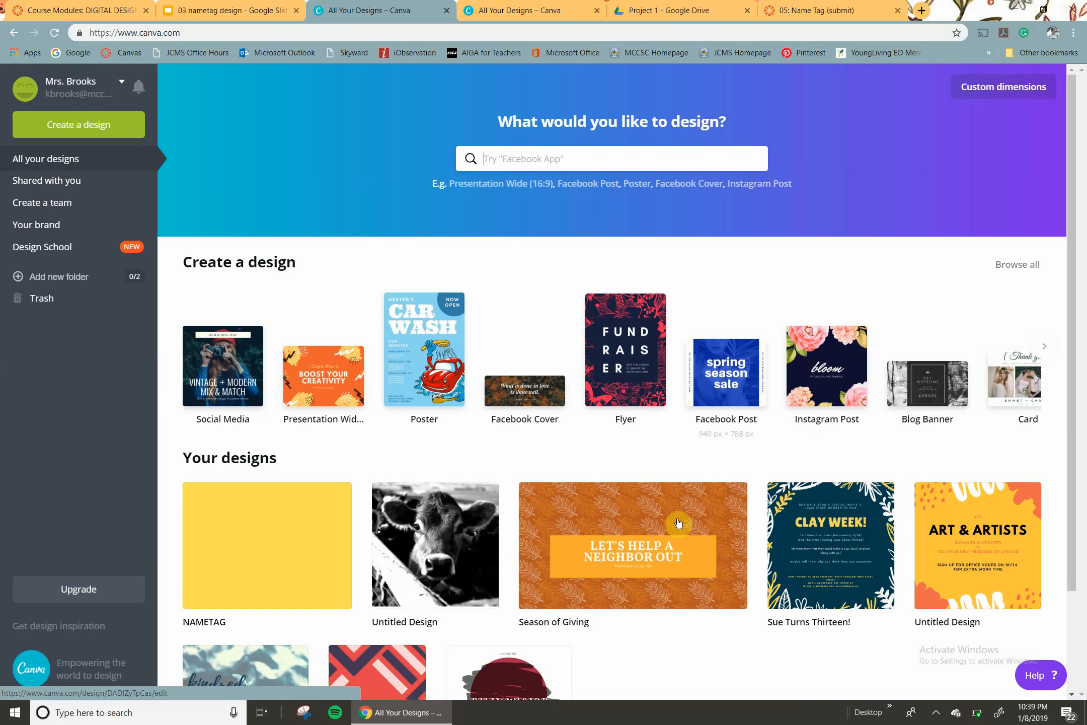
# - Check the course modules and slide 7 of the 03 nametag design presentation for the design-sharing instructions
pyautogui.click(80, 8)
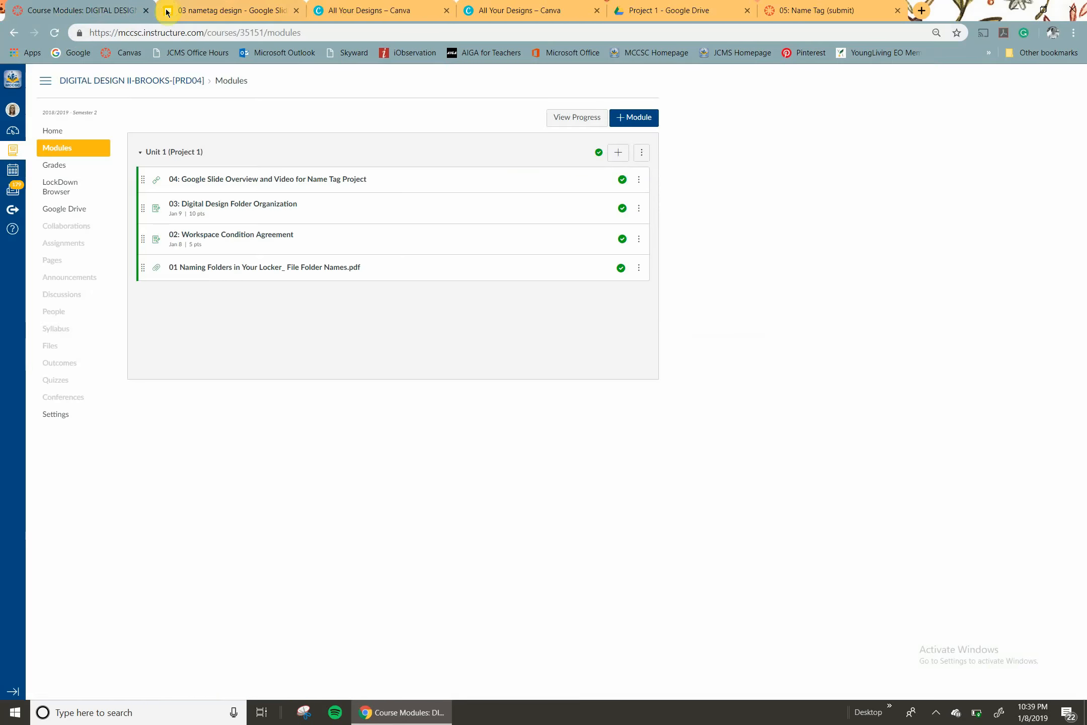
pyautogui.click(184, 11)
pyautogui.click(88, 487)
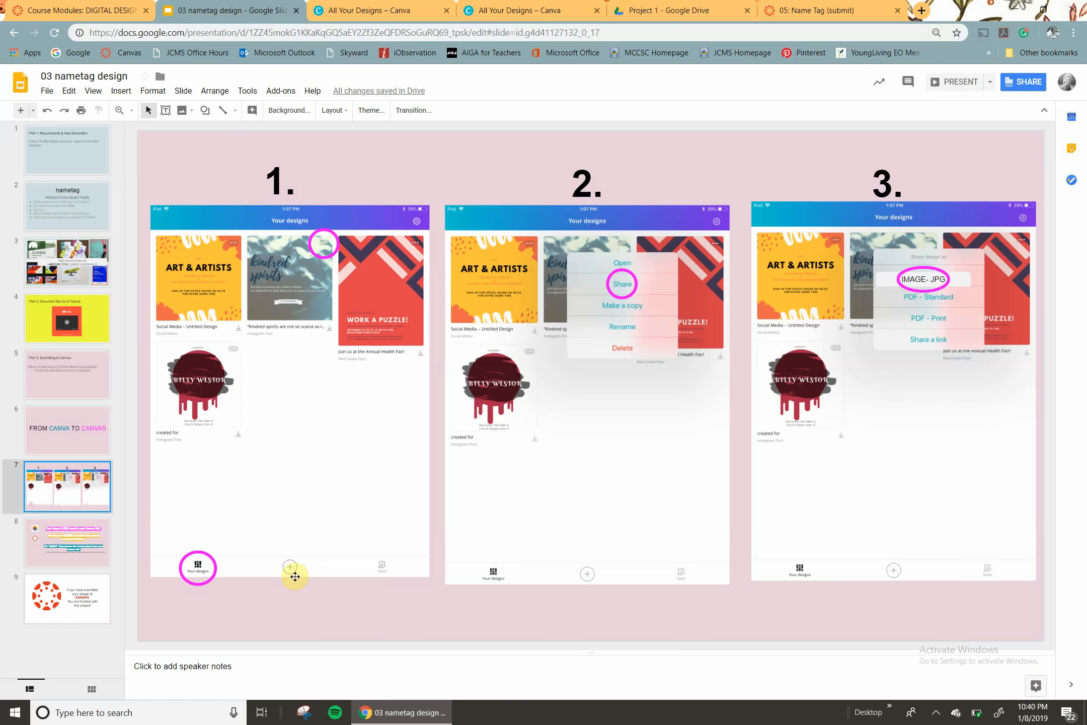
# - Switch back to Canva and create a new design with custom dimensions of 4 in wide by 3 in high
pyautogui.click(397, 12)
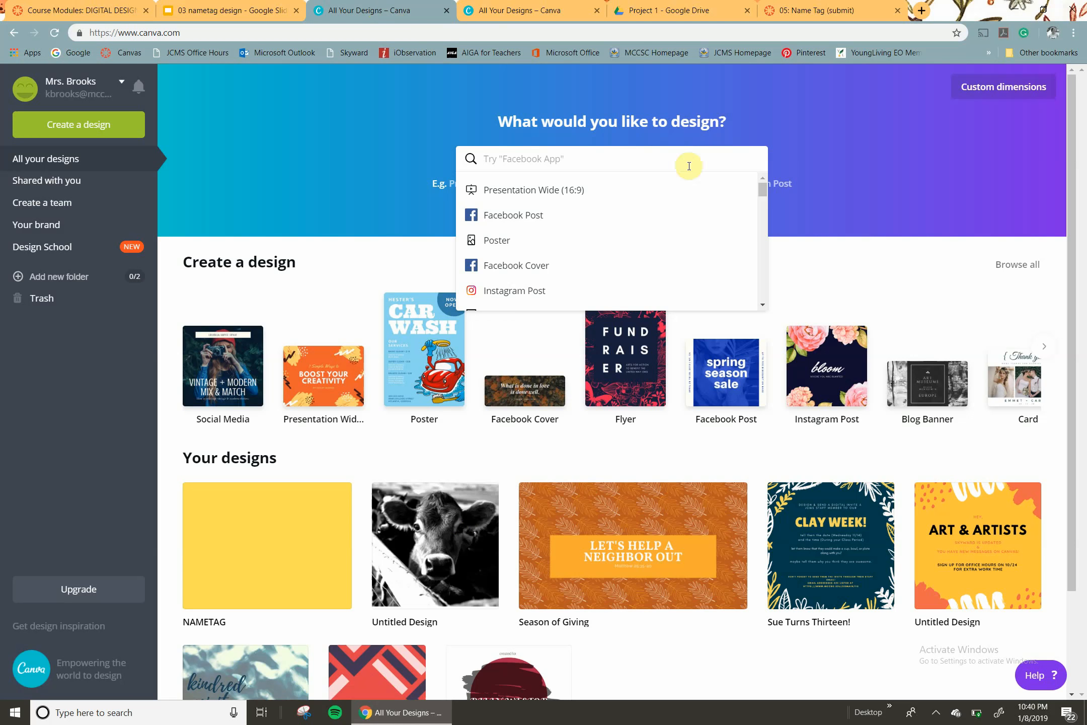
pyautogui.click(985, 101)
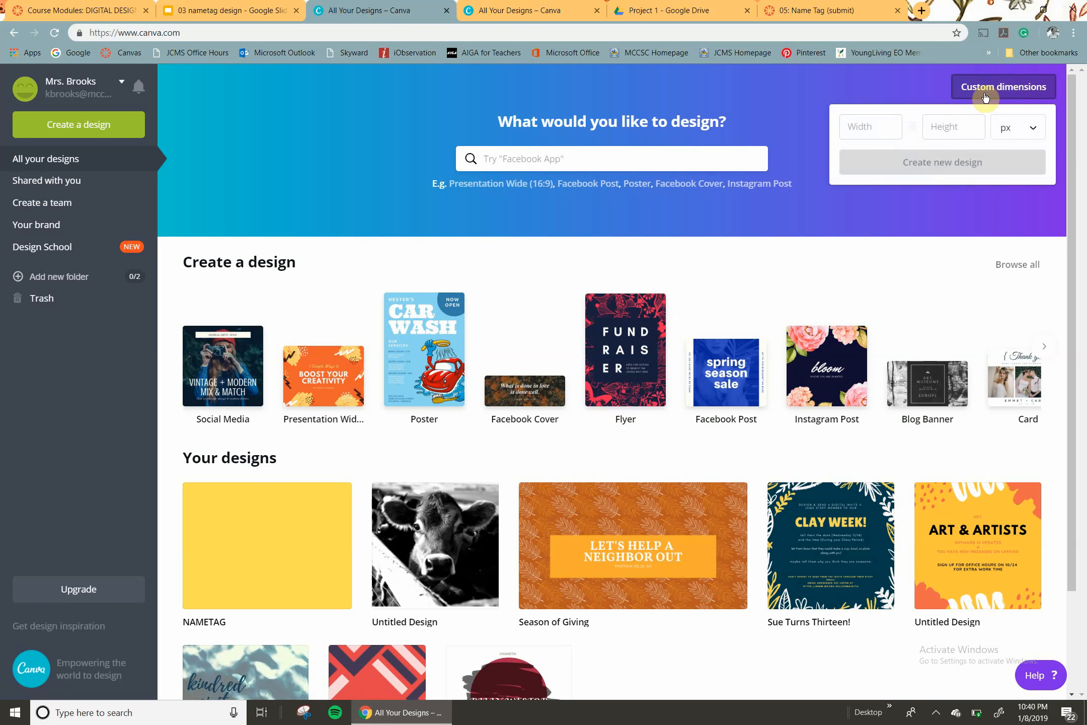
pyautogui.click(1034, 132)
pyautogui.click(1029, 153)
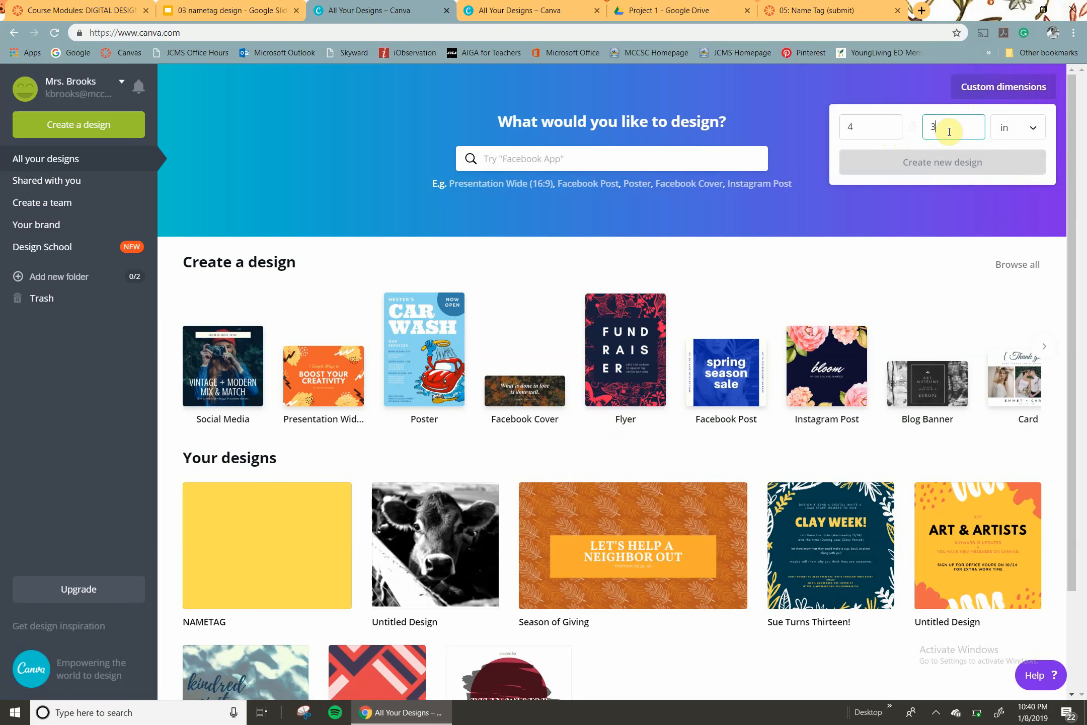
pyautogui.click(860, 126)
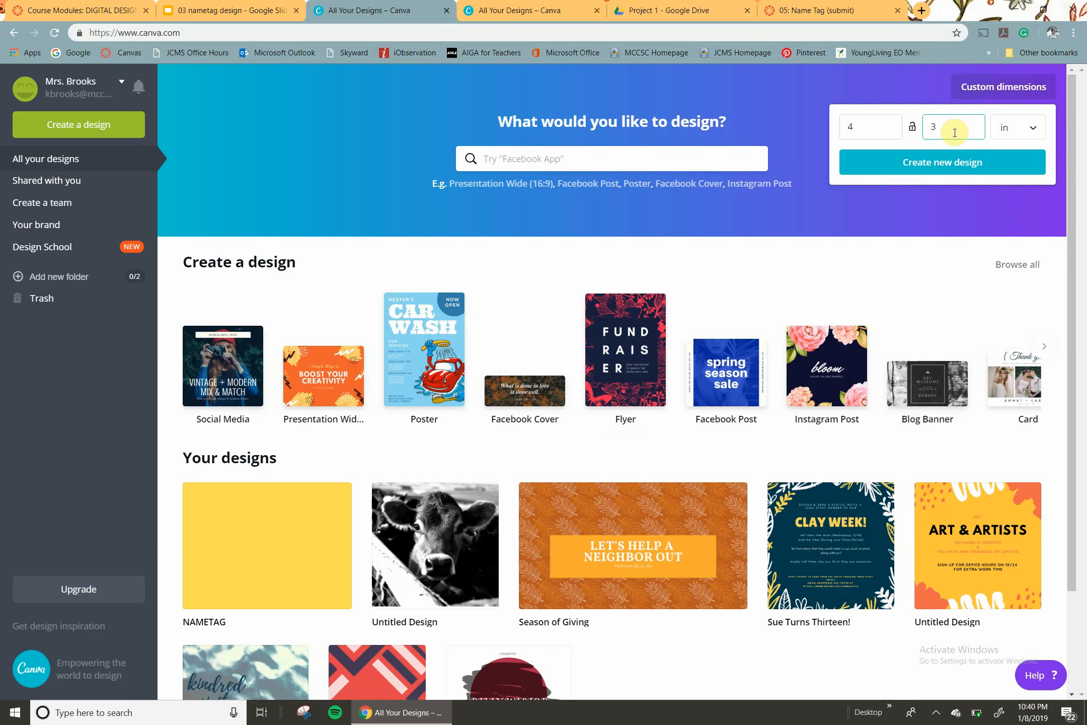
pyautogui.click(936, 169)
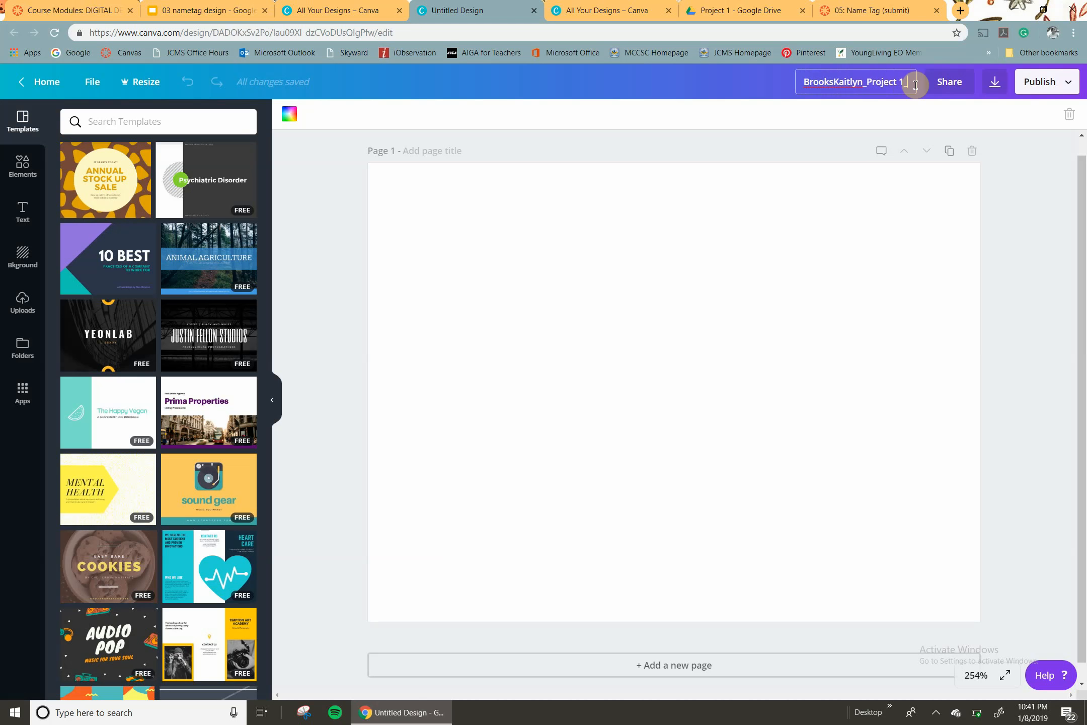
# - Title the design with the designer's last and first name followed by "_Project 1_ Nametag"
pyautogui.write('Nametag')
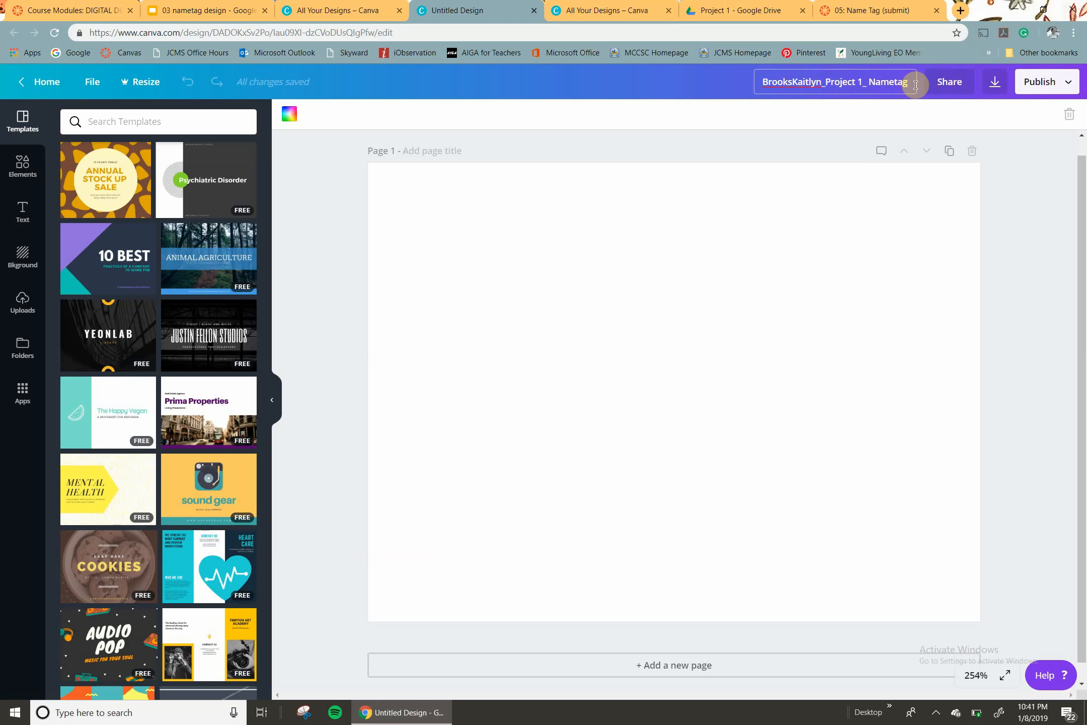
pyautogui.click(1044, 308)
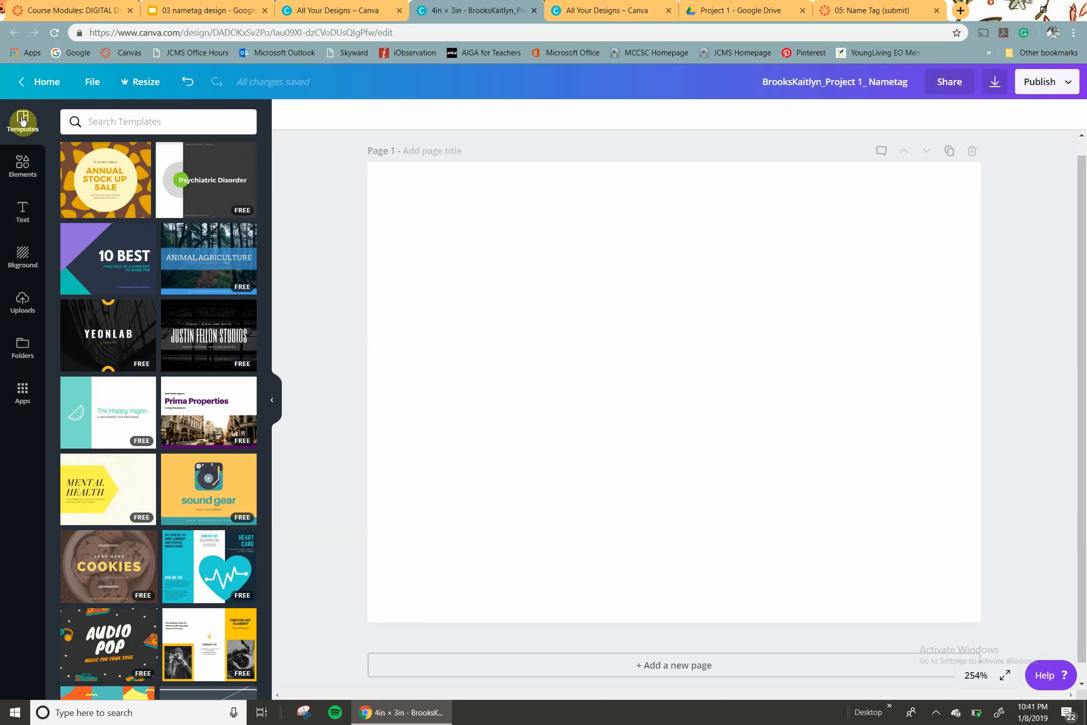
# - Browse the available templates and the element library, including its photos and graphics categories
pyautogui.moveTo(267, 250); pyautogui.dragTo(270, 616)
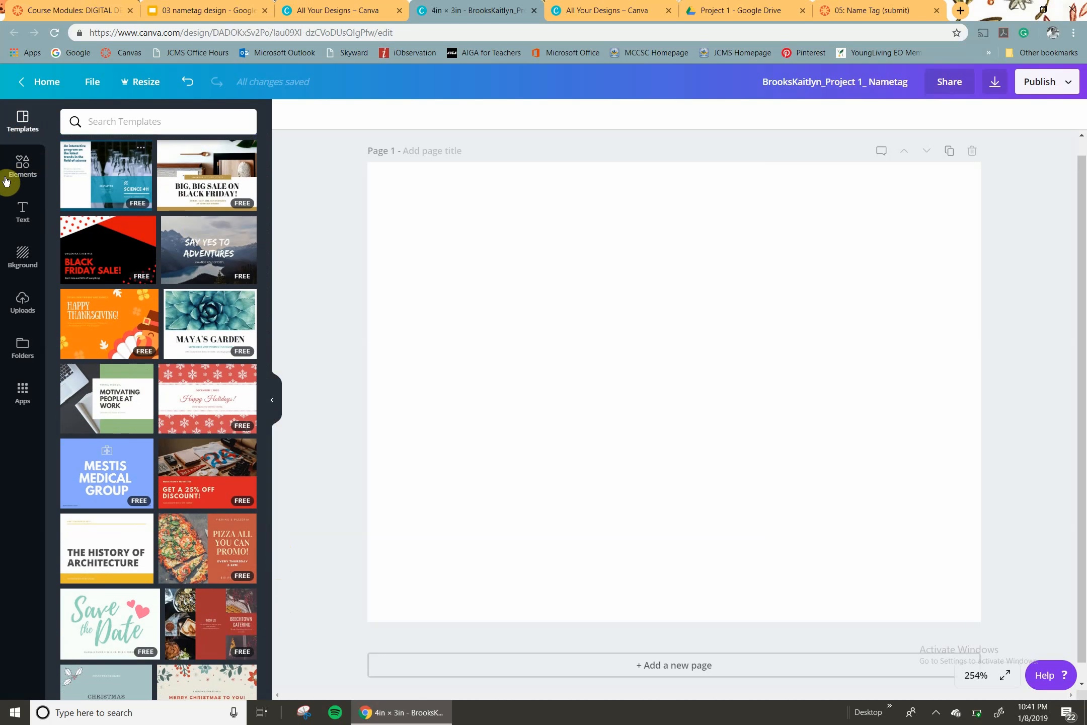
pyautogui.click(21, 169)
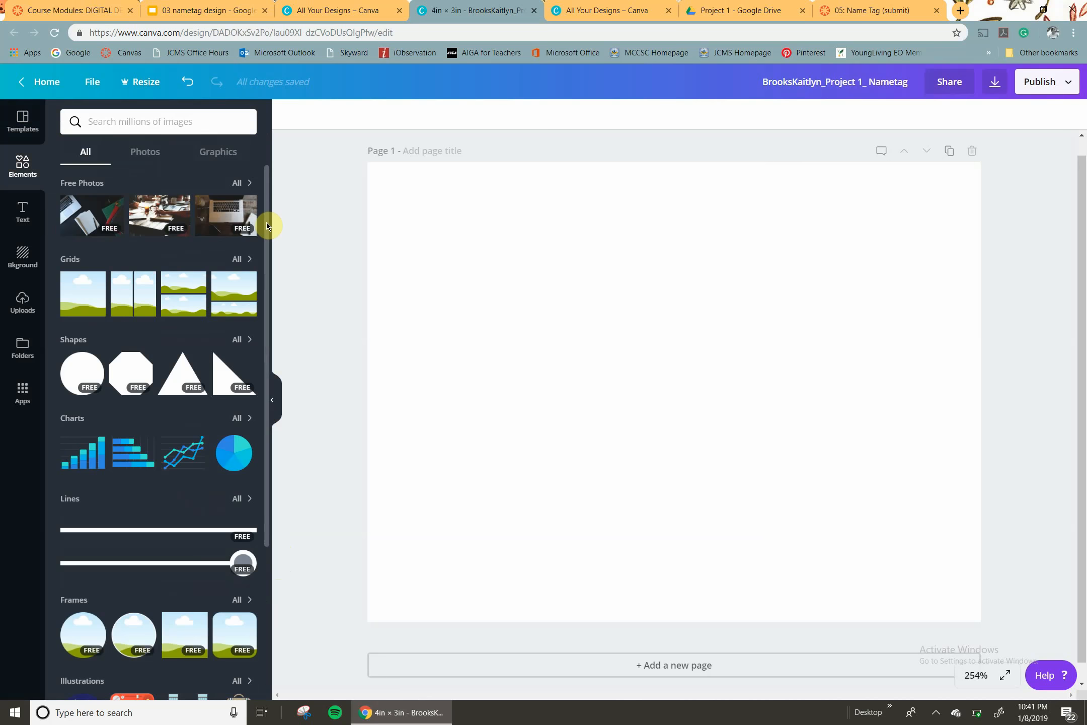
pyautogui.moveTo(269, 224); pyautogui.dragTo(272, 389)
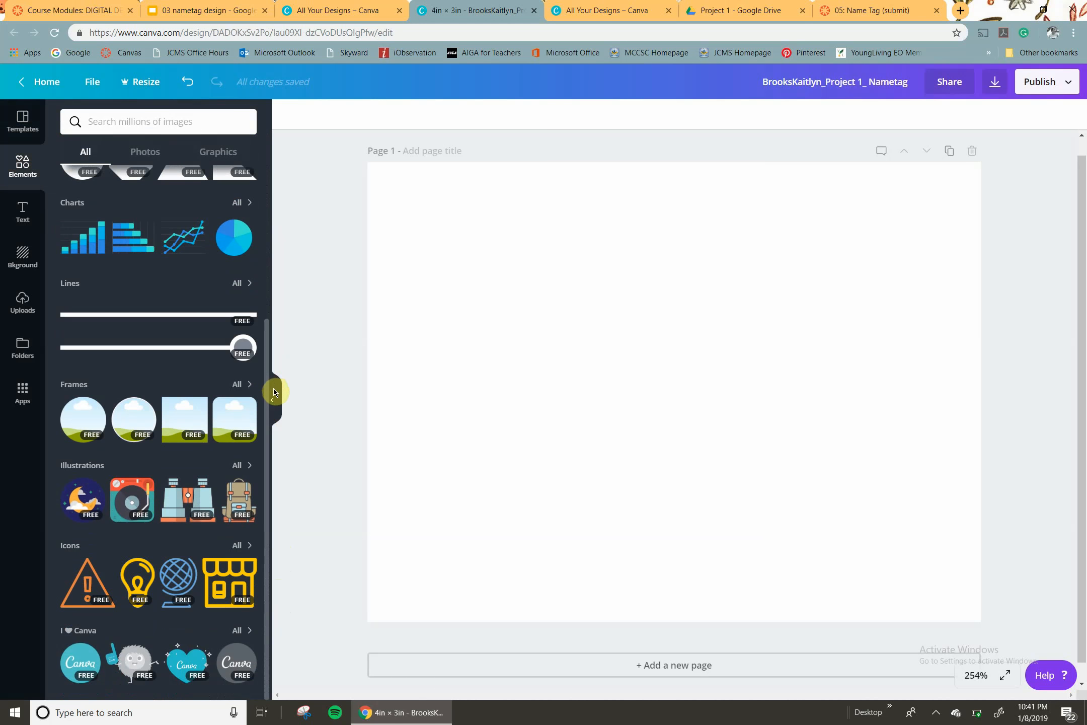
pyautogui.scroll(5, 241, 242)
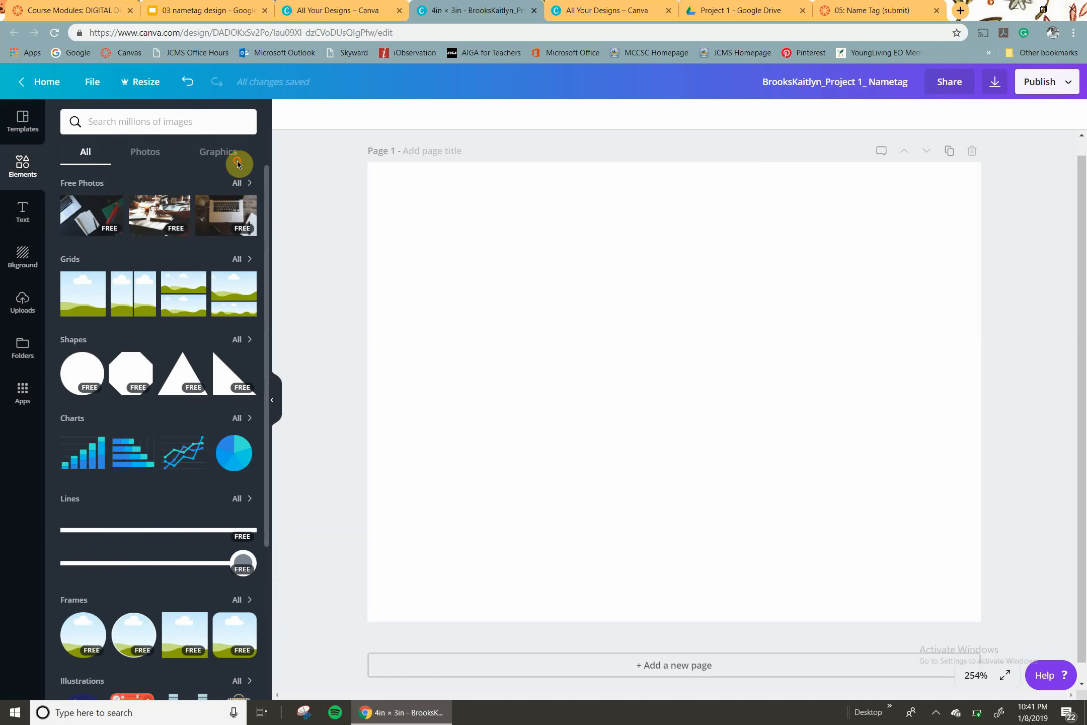
pyautogui.click(143, 159)
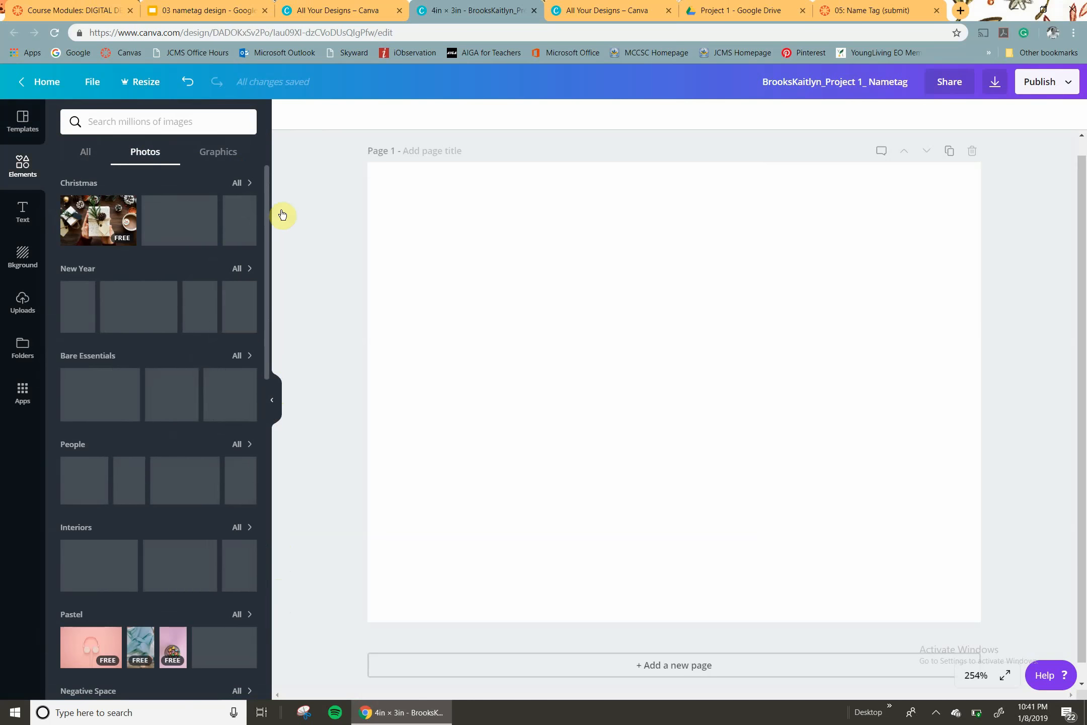
pyautogui.click(211, 160)
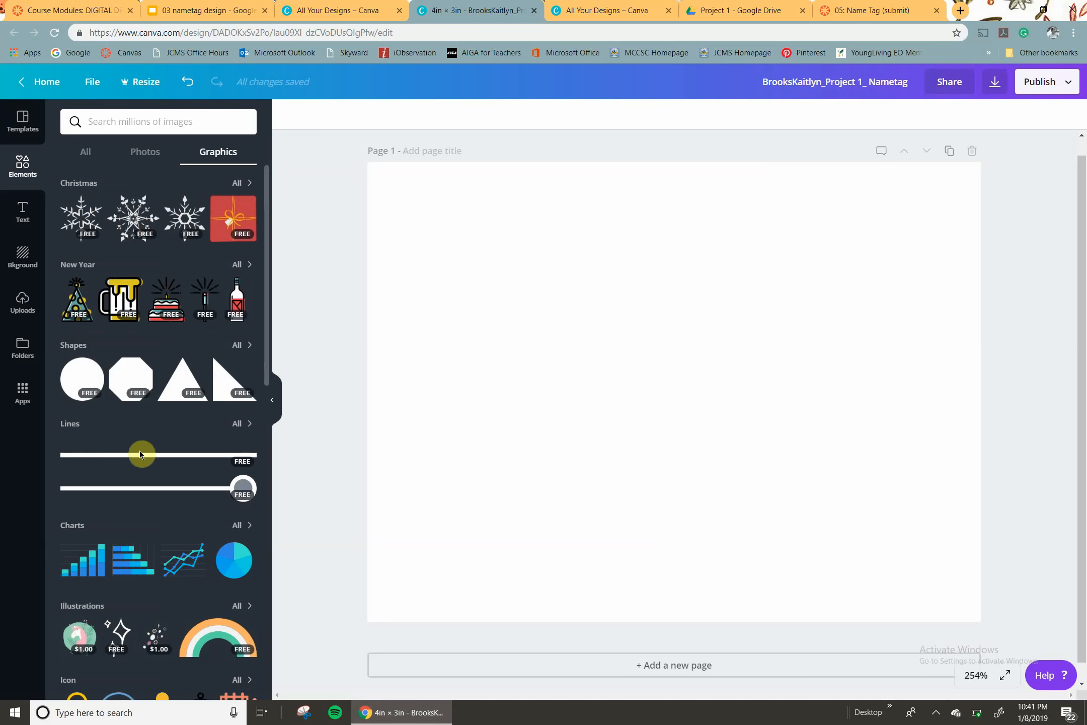
# - Place the paid black Google+ graphic from the Social Media graphics on the blank page
pyautogui.moveTo(267, 271); pyautogui.dragTo(257, 473)
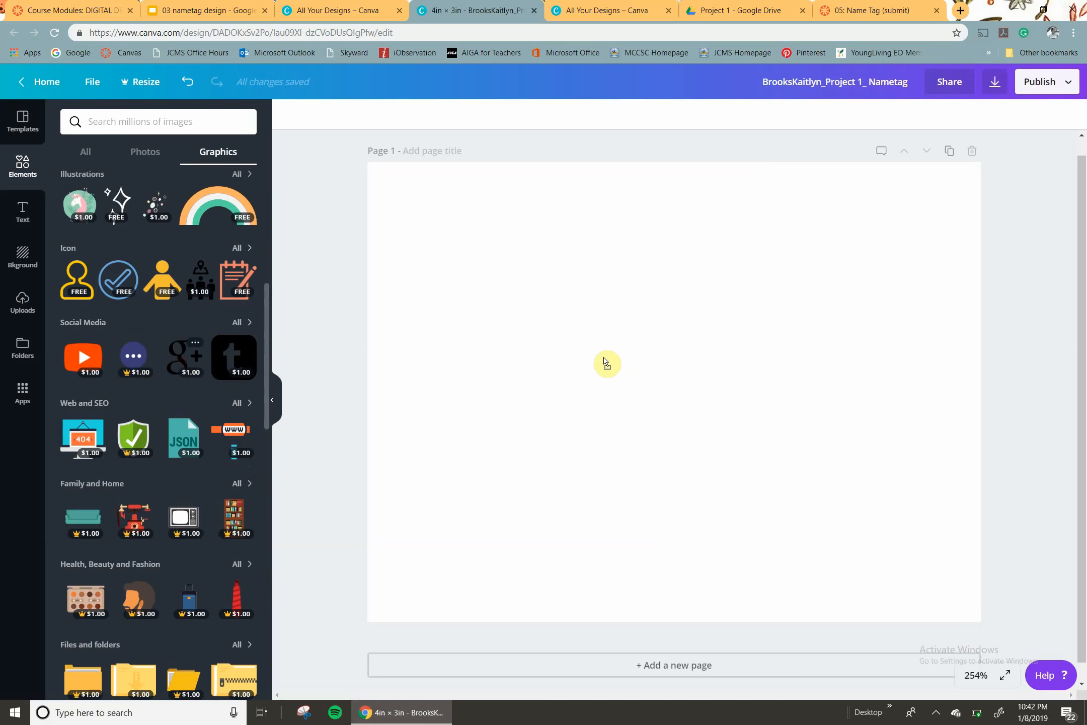
pyautogui.moveTo(605, 360); pyautogui.dragTo(602, 357)
pyautogui.moveTo(762, 427); pyautogui.dragTo(653, 270)
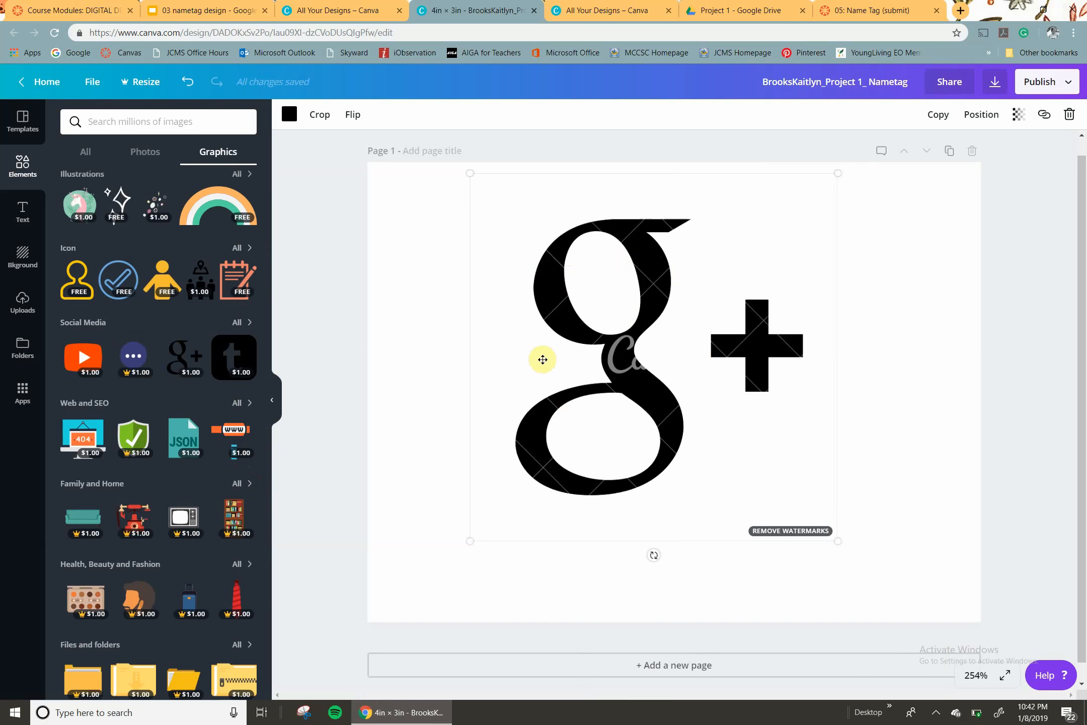
# - Check the purchase option for removing the Google+ graphic's watermark, and delete the graphic from the page
pyautogui.click(778, 535)
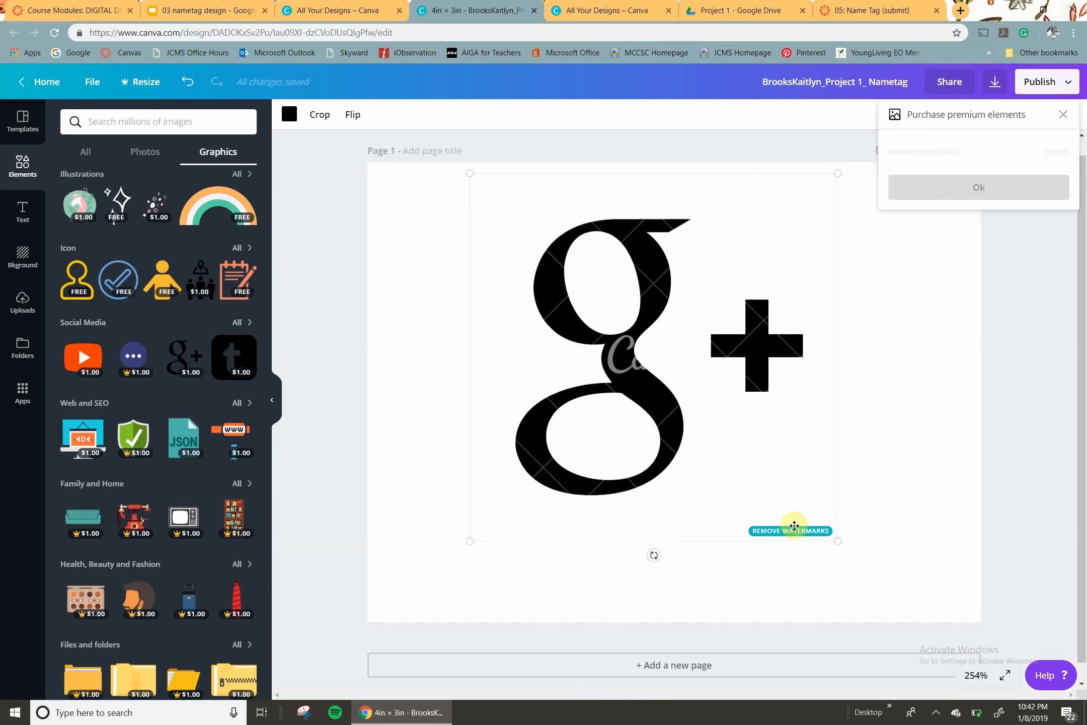
pyautogui.click(1063, 116)
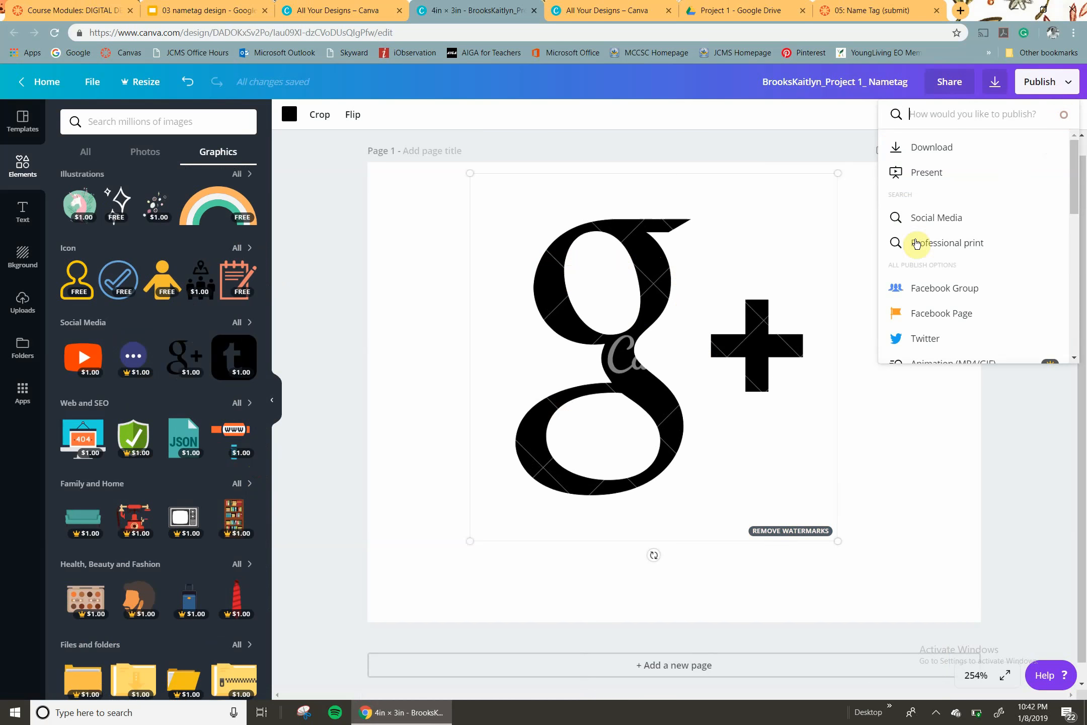
pyautogui.click(830, 348)
pyautogui.press('Delete')
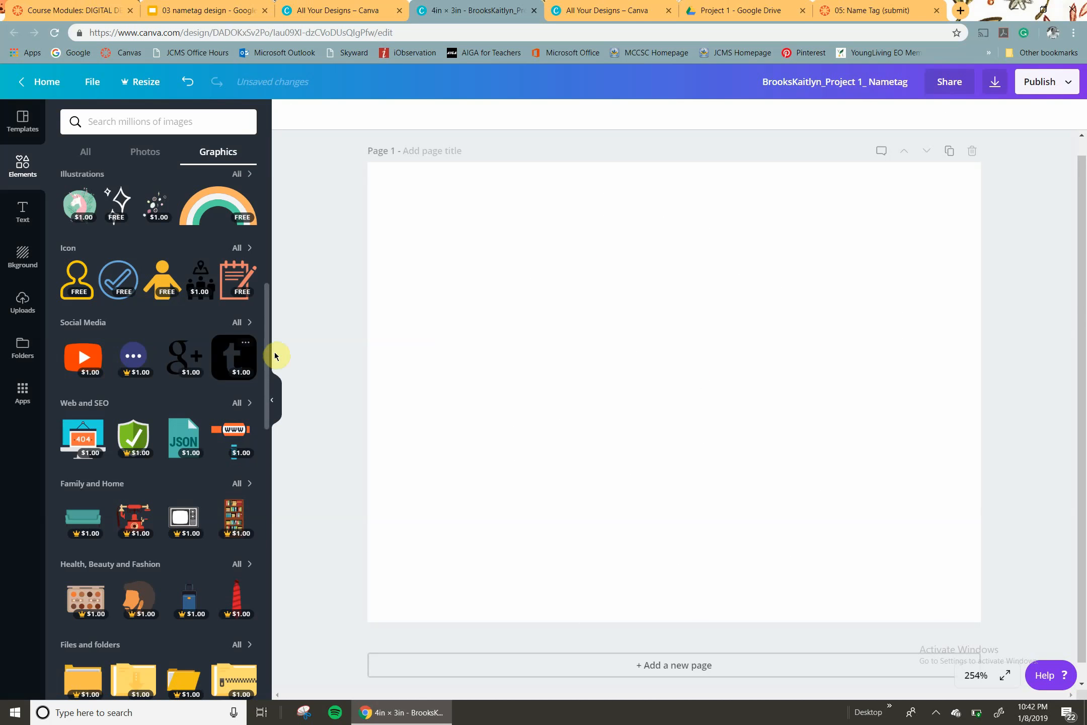
# - Add the free "happiest NEW YEAR" text combination to the page and move it up to the page's upper edge
pyautogui.moveTo(267, 323); pyautogui.dragTo(270, 189)
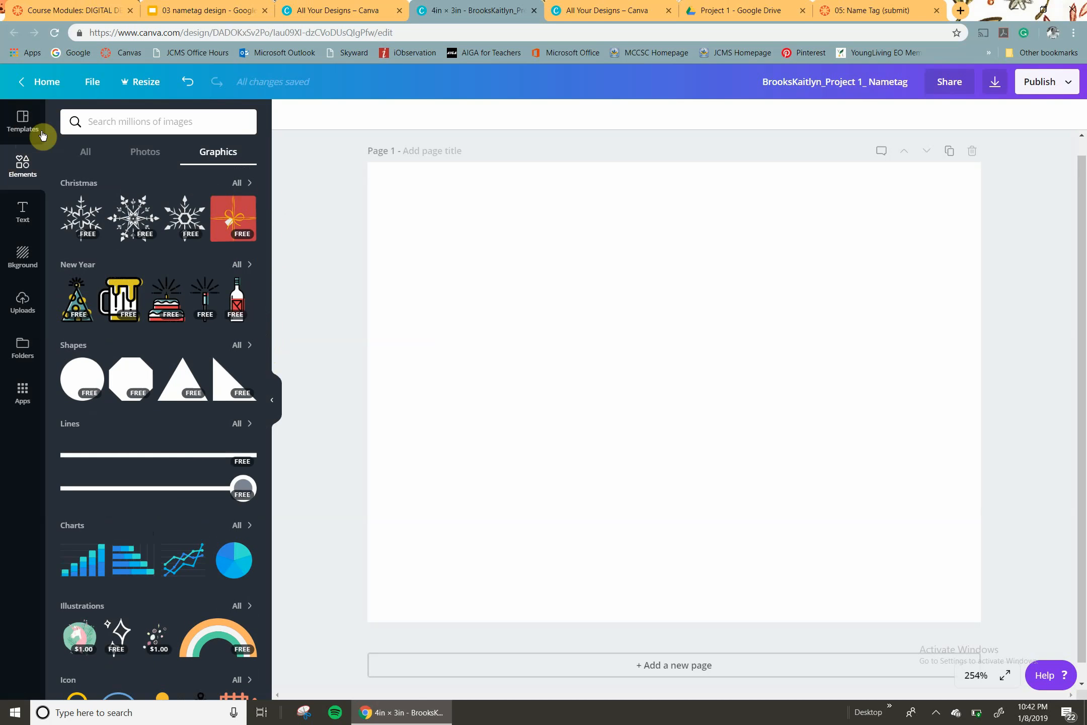
pyautogui.click(37, 222)
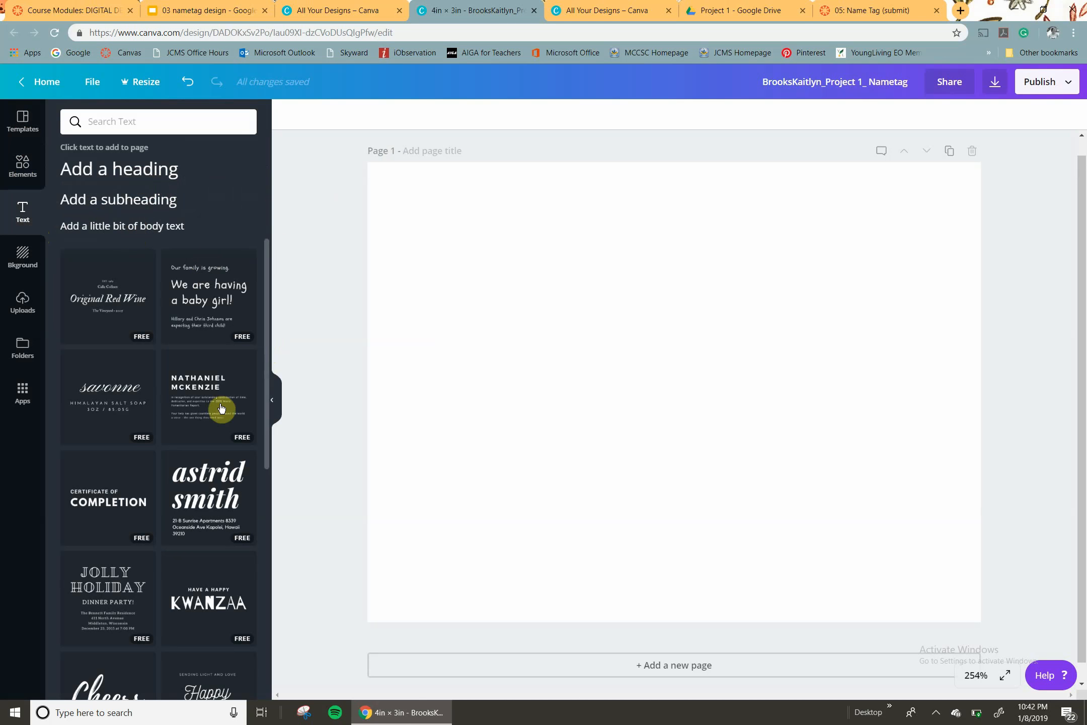
pyautogui.moveTo(267, 346); pyautogui.dragTo(255, 621)
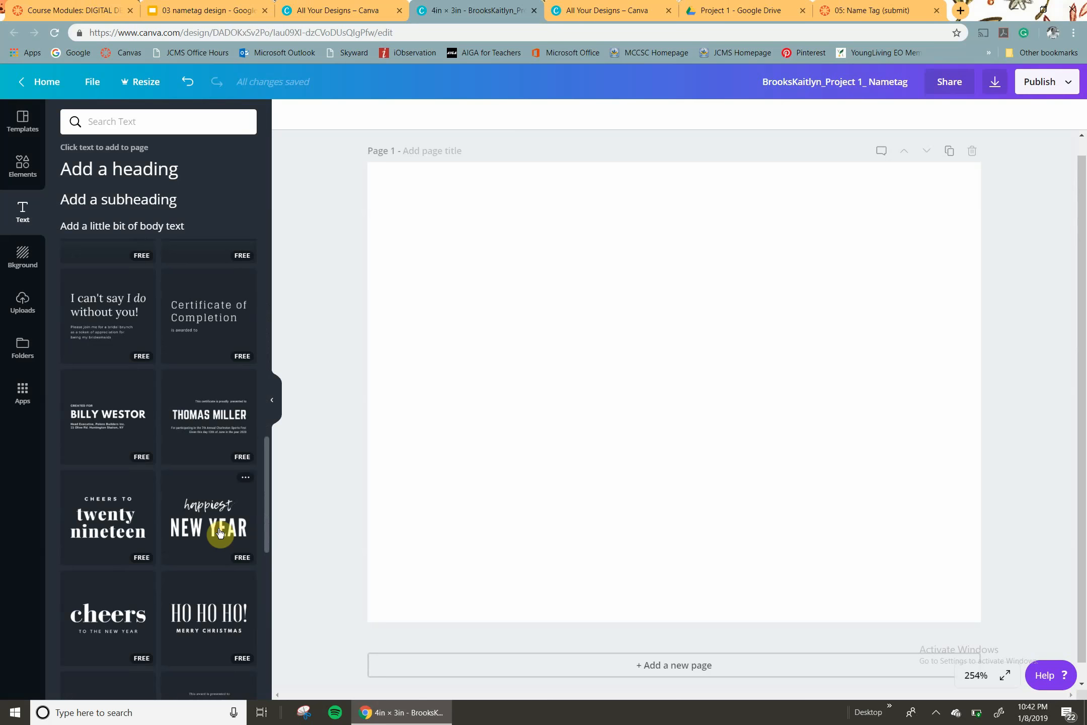
pyautogui.click(250, 521)
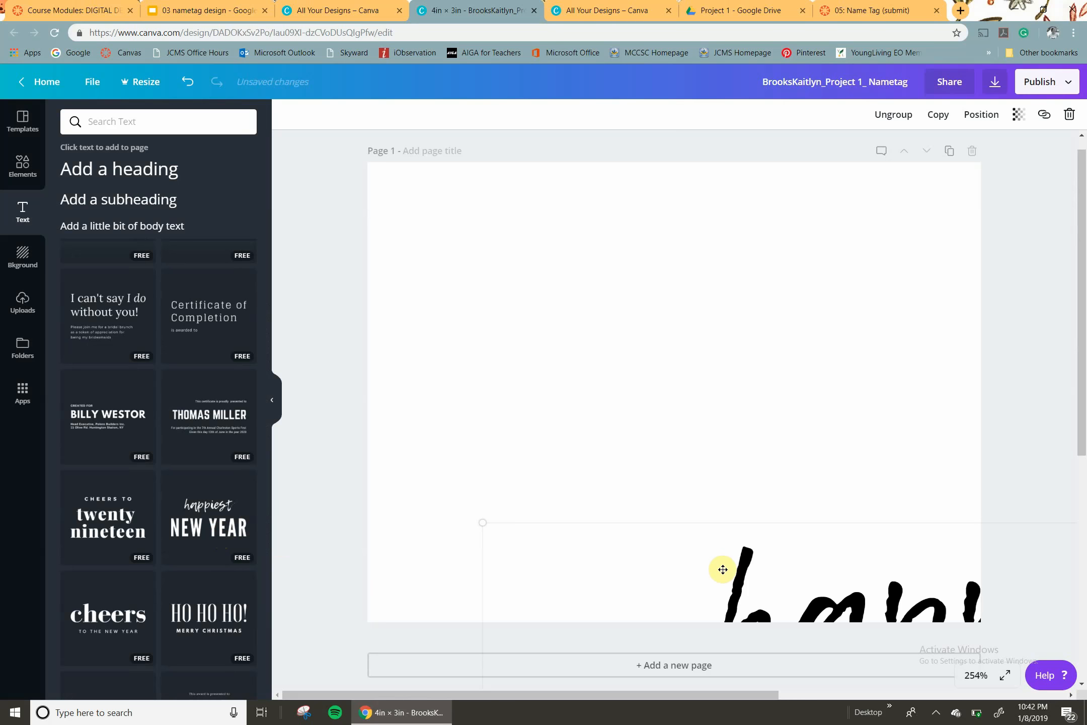
pyautogui.moveTo(723, 569); pyautogui.dragTo(598, 210)
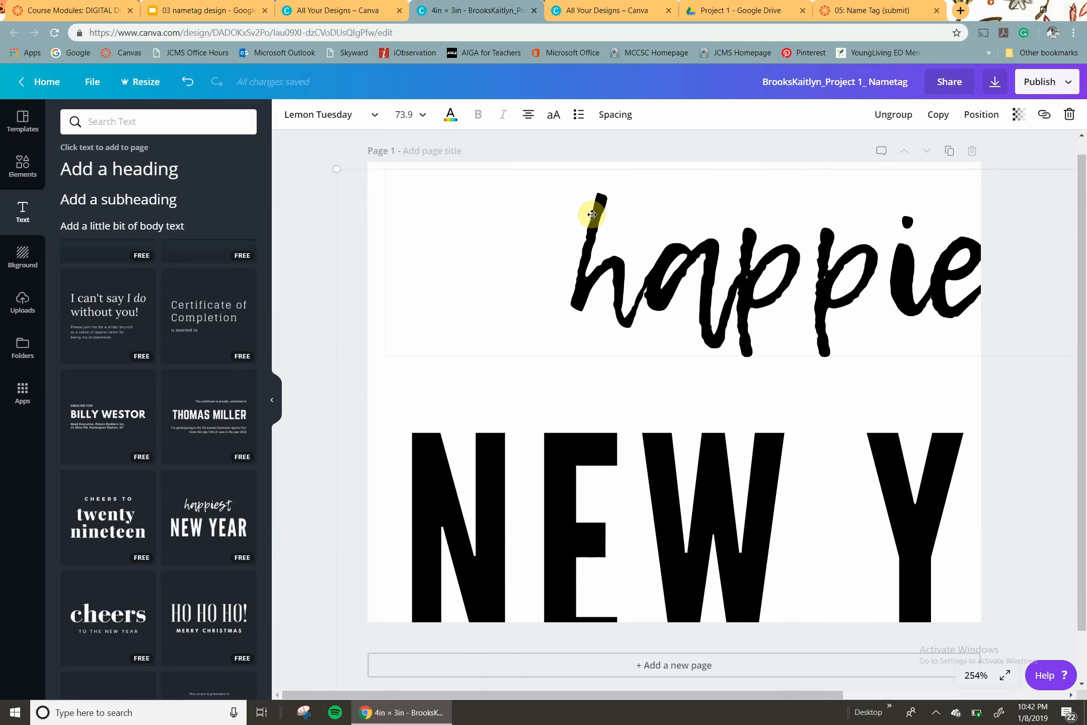
# - Shrink the "happiest NEW YEAR" text group to about the page width, script text size 43.6, and center it horizontally
pyautogui.moveTo(535, 253); pyautogui.dragTo(634, 326)
pyautogui.moveTo(782, 366); pyautogui.dragTo(546, 243)
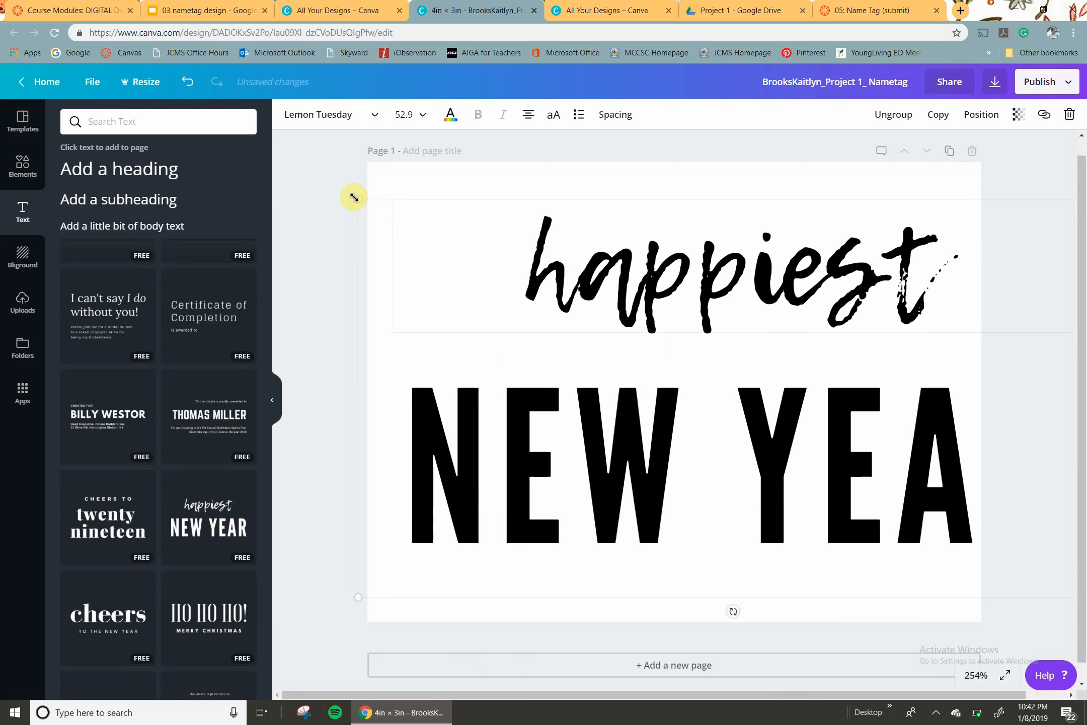
pyautogui.moveTo(354, 197); pyautogui.dragTo(488, 267)
pyautogui.moveTo(698, 328); pyautogui.dragTo(580, 291)
# - Move the "happiest NEW YEAR" text group down so it sits just above the page's bottom edge
pyautogui.press('Down')
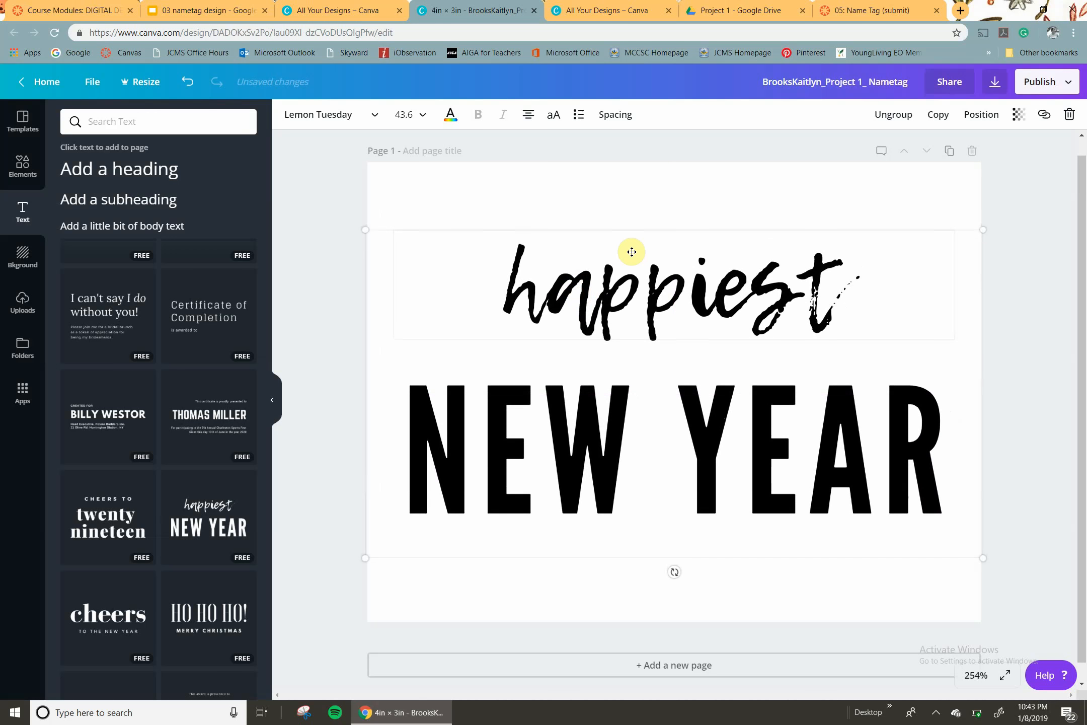
pyautogui.press('Down')
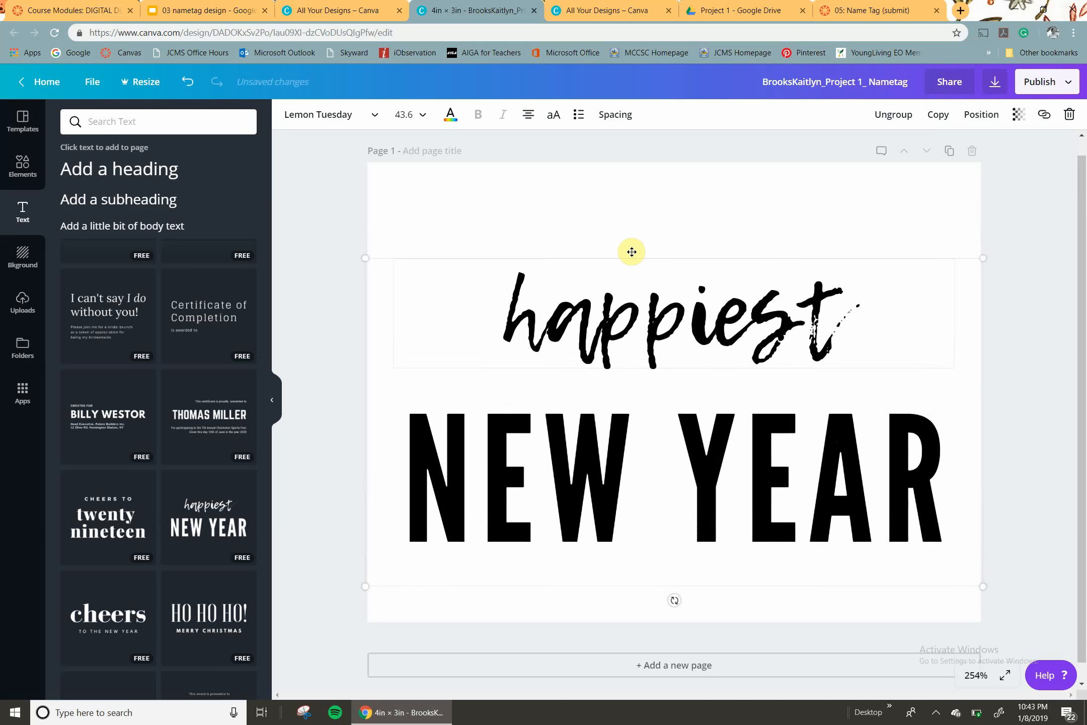
pyautogui.press('Down')
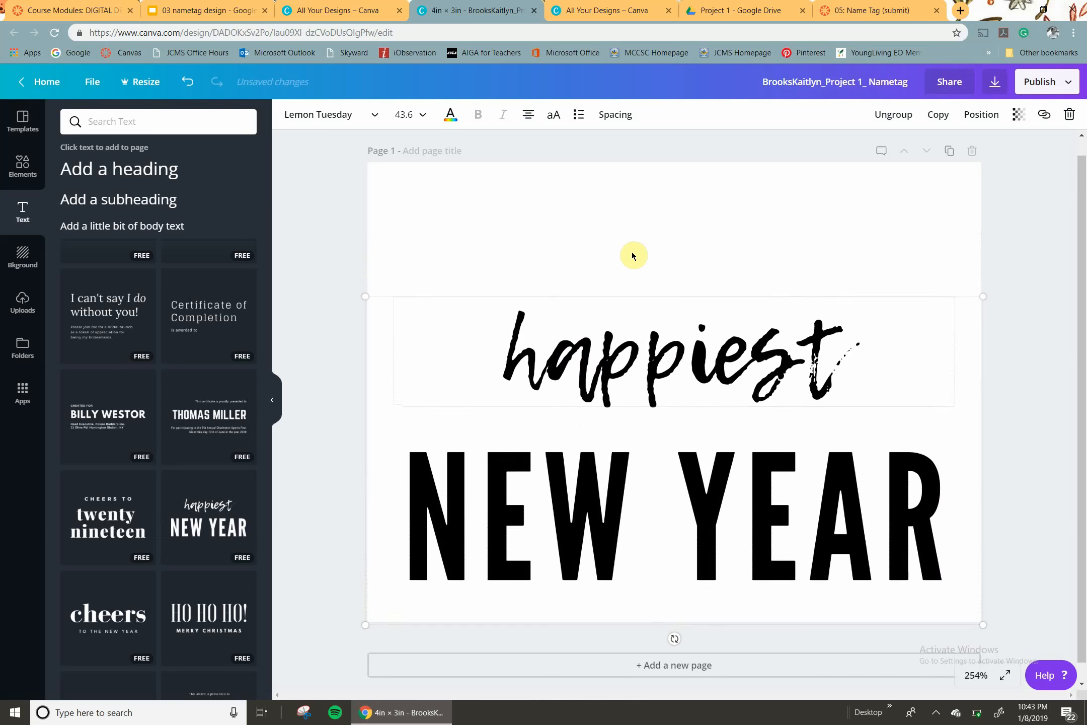
pyautogui.press('Down')
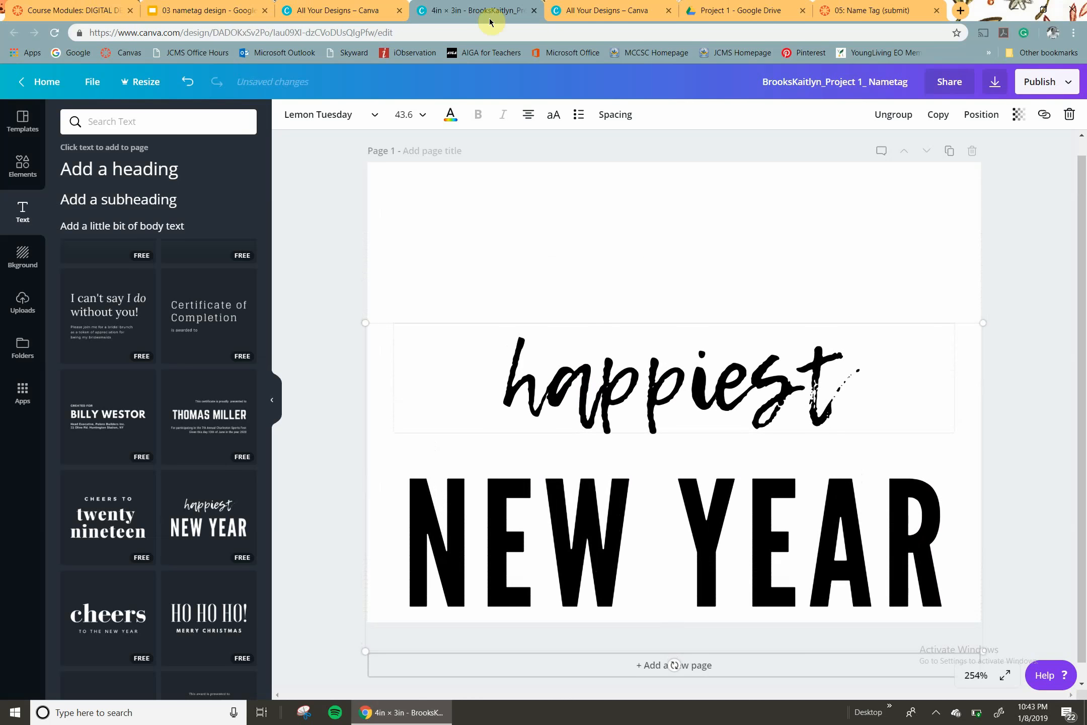
pyautogui.moveTo(711, 515); pyautogui.dragTo(712, 560)
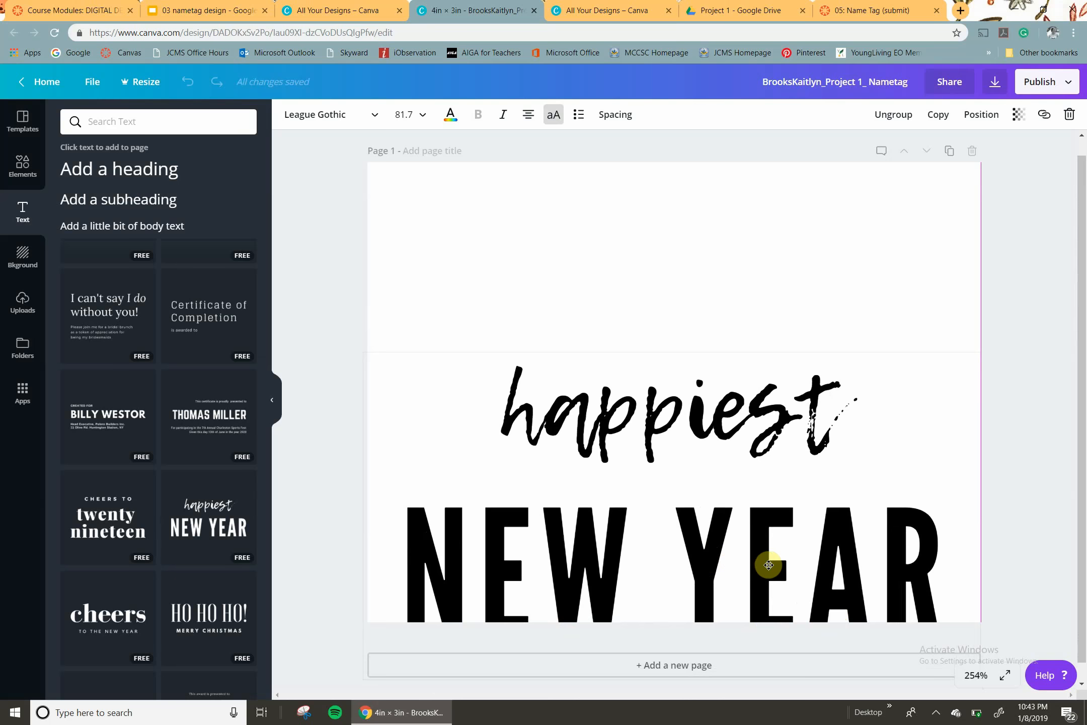
pyautogui.moveTo(767, 562); pyautogui.dragTo(769, 503)
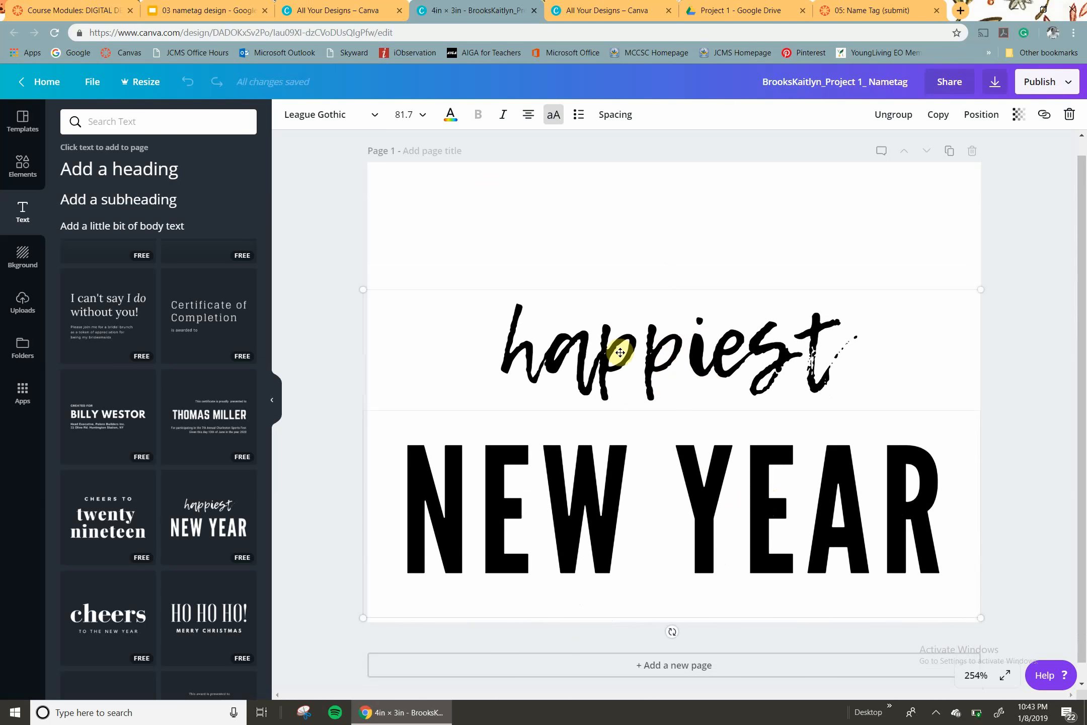
# - Replace the script text "happiest" with "mrs." and the large "NEW YEAR" text with the teacher's surname in capitals
pyautogui.doubleClick(679, 356)
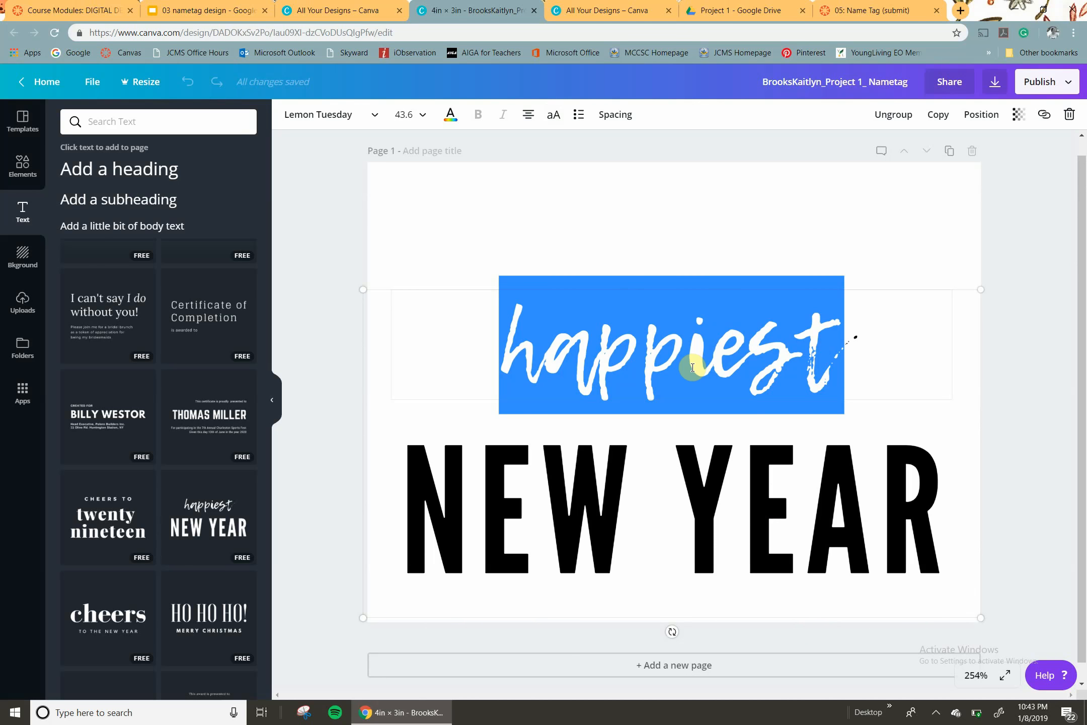
pyautogui.write('mrs.')
pyautogui.click(688, 521)
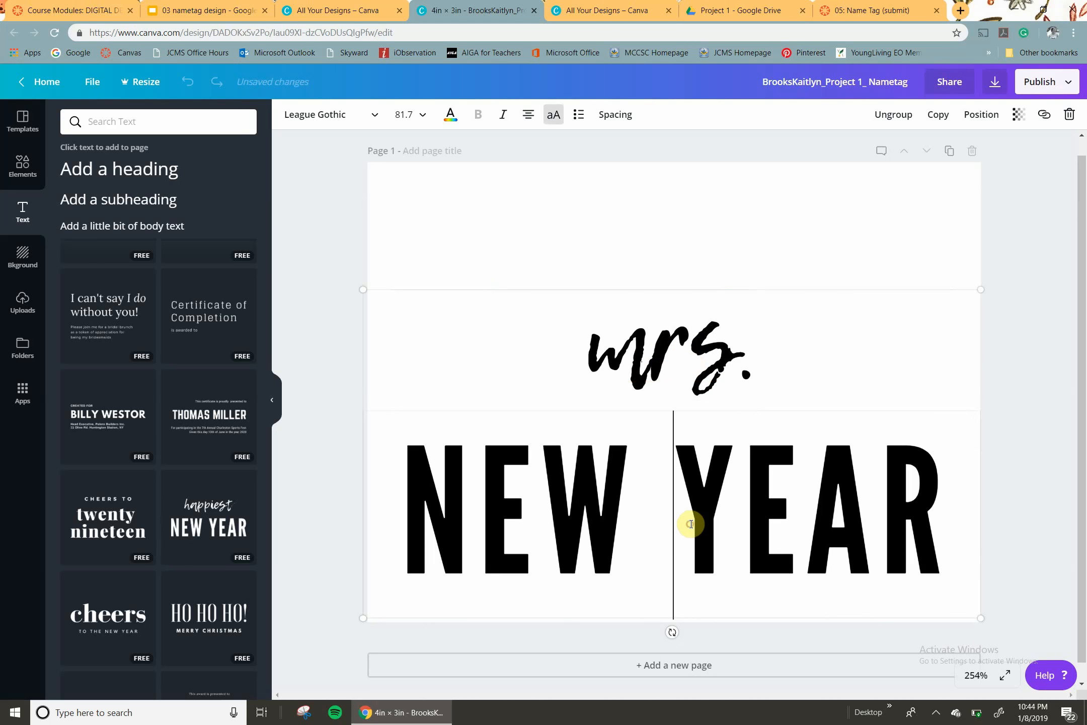
pyautogui.click(718, 524)
pyautogui.doubleClick(718, 525)
pyautogui.click(718, 524)
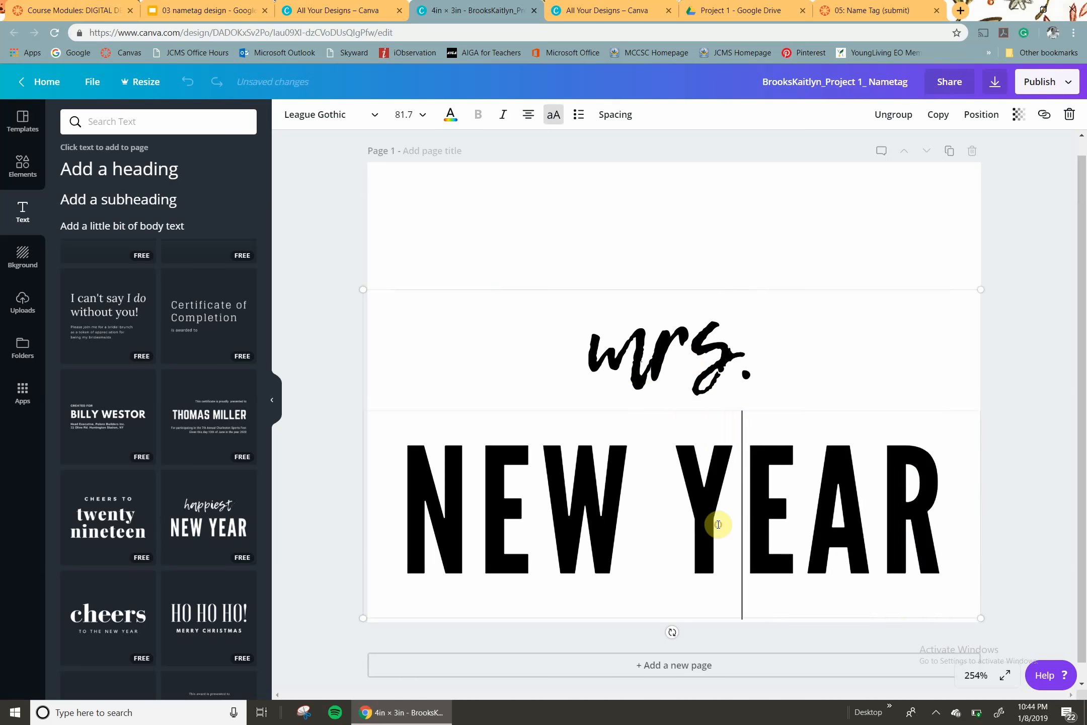
pyautogui.tripleClick(718, 525)
pyautogui.write('A')
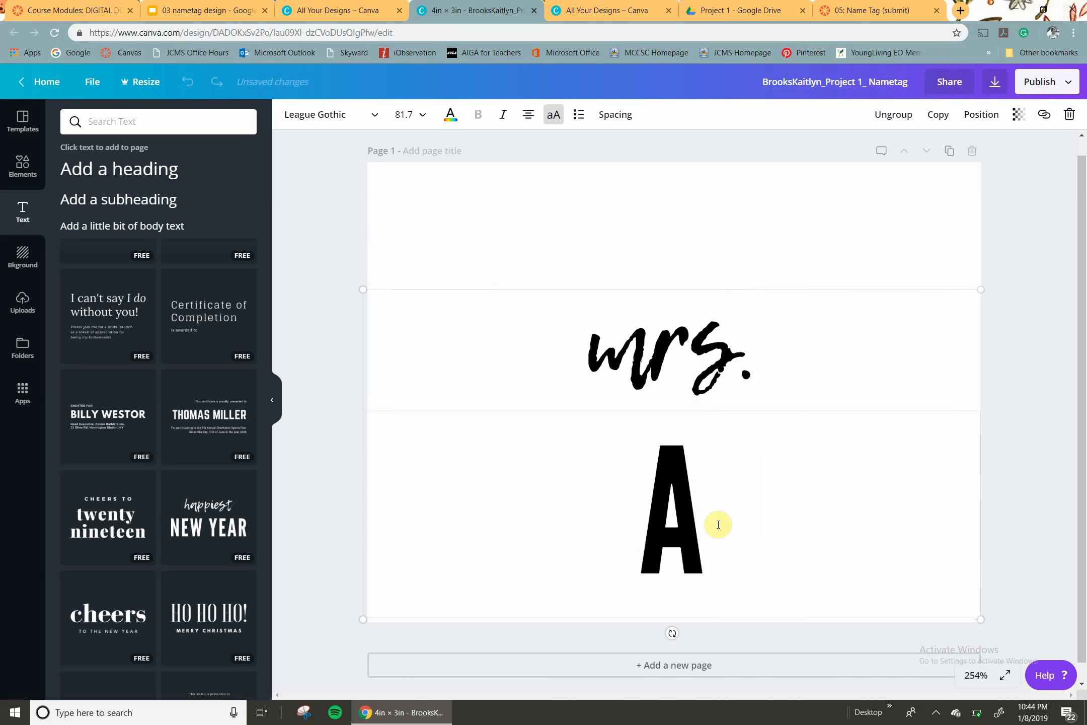
pyautogui.press('BackSpace')
pyautogui.write('BROOKS')
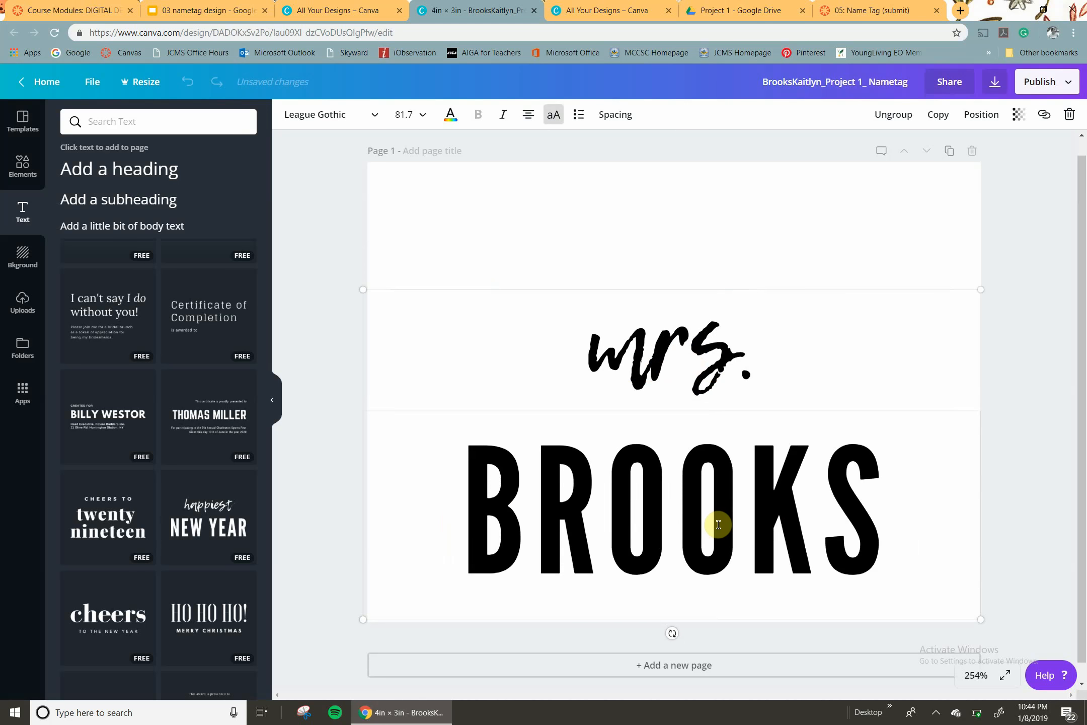
pyautogui.click(1016, 214)
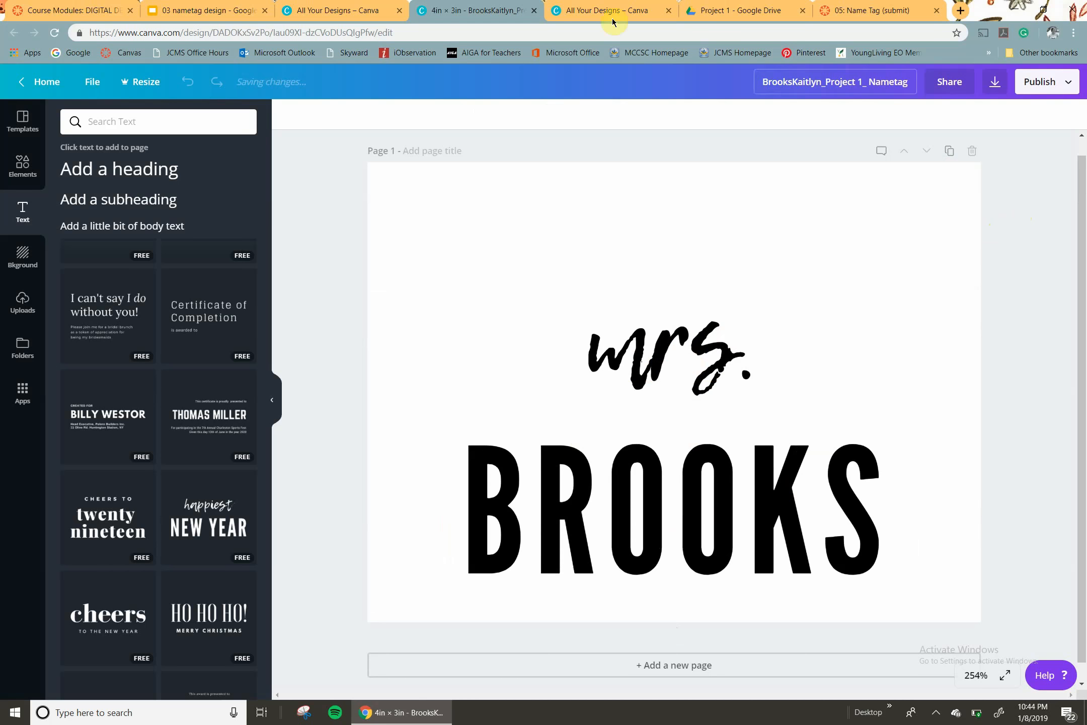
# - Duplicate the name text group on the page
pyautogui.doubleClick(652, 361)
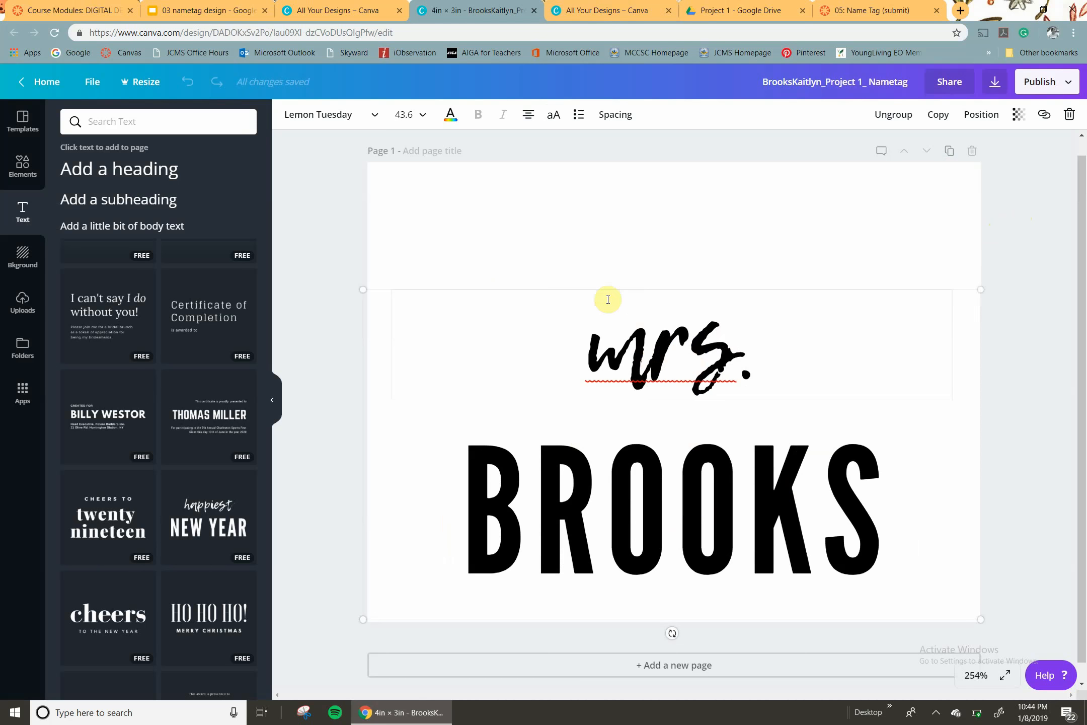
pyautogui.click(571, 468)
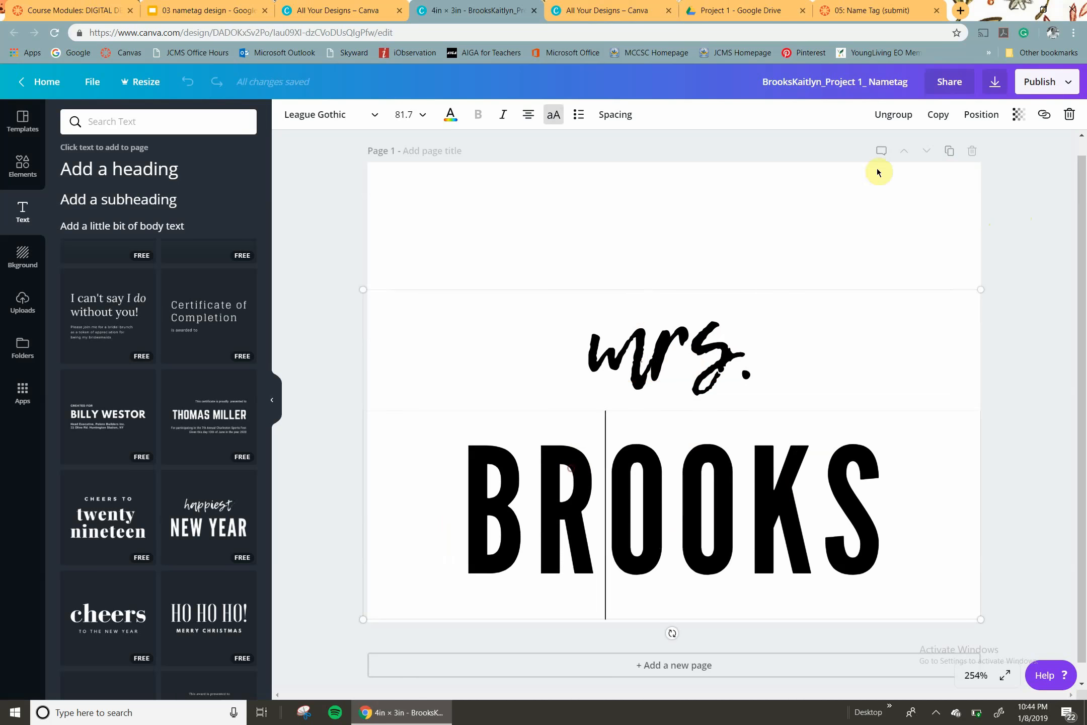
pyautogui.click(938, 114)
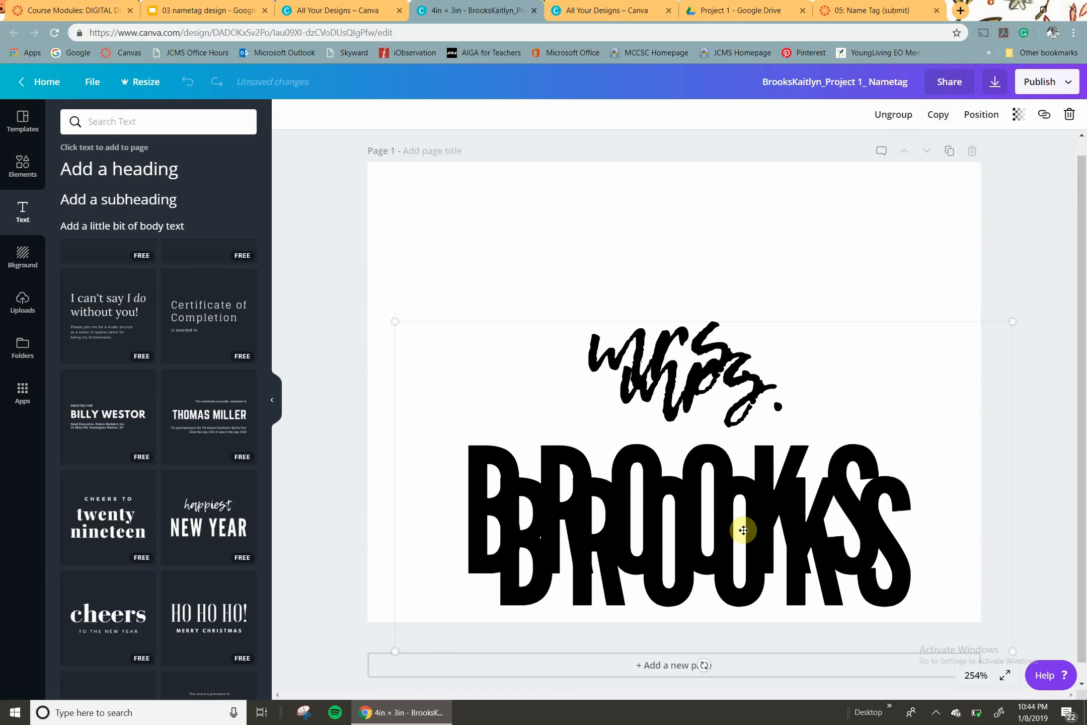
pyautogui.click(593, 547)
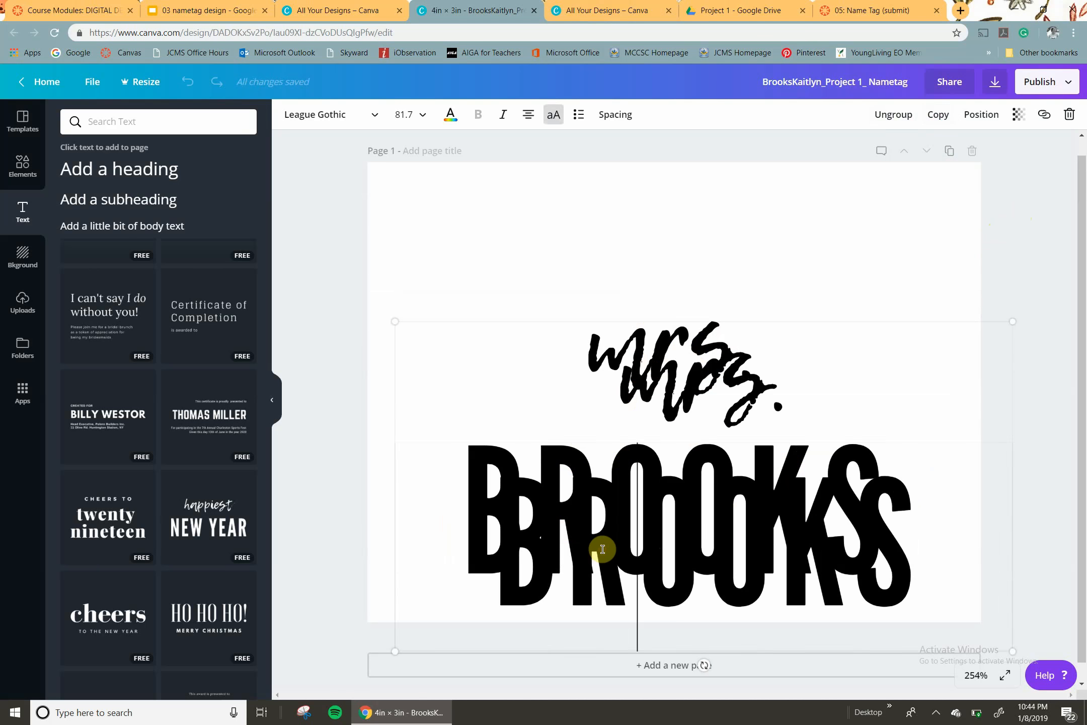
# - Change the text color of "mrs." in the duplicated group to coral red
pyautogui.click(626, 381)
pyautogui.moveTo(626, 381); pyautogui.dragTo(932, 558)
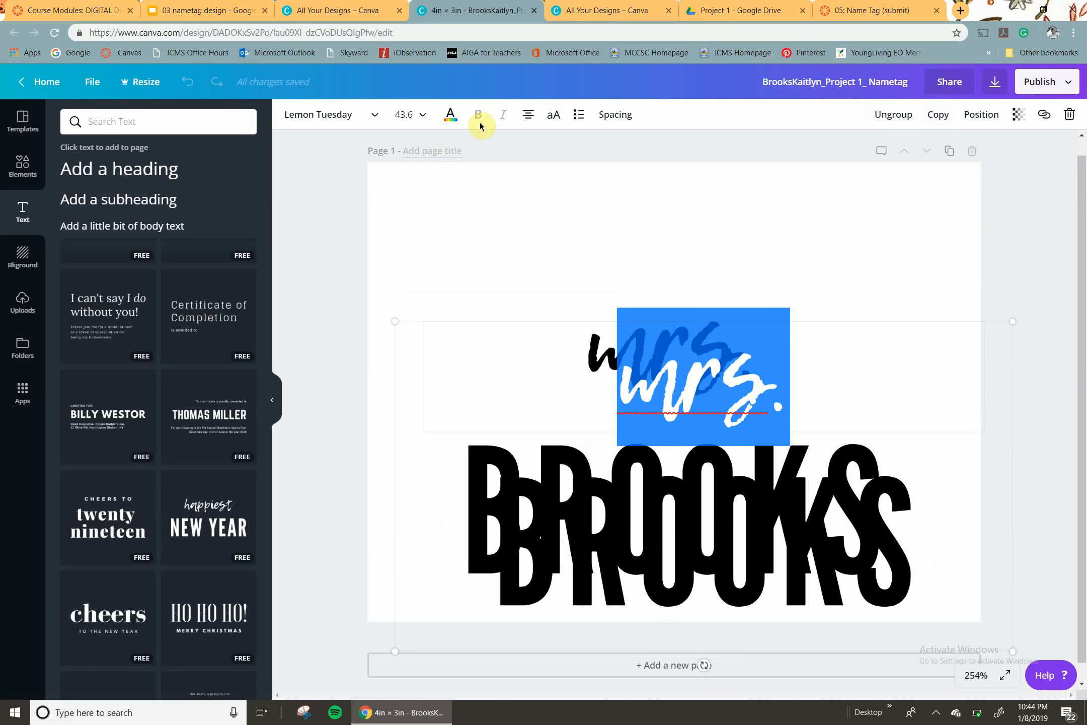
pyautogui.click(431, 115)
pyautogui.click(450, 115)
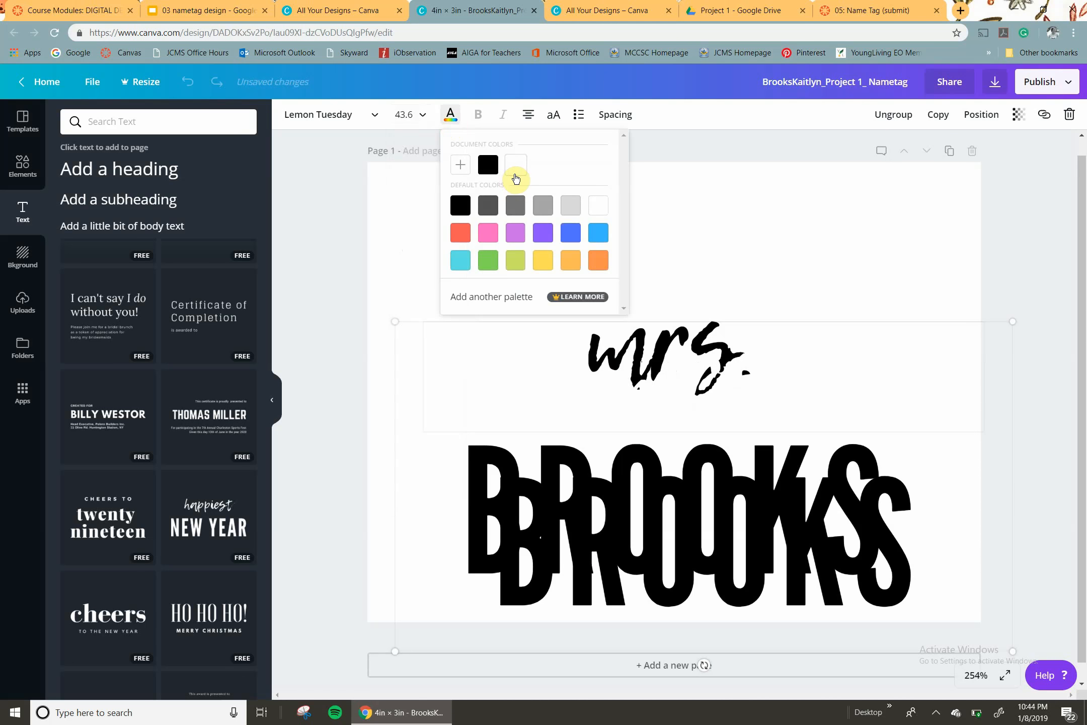
pyautogui.click(460, 233)
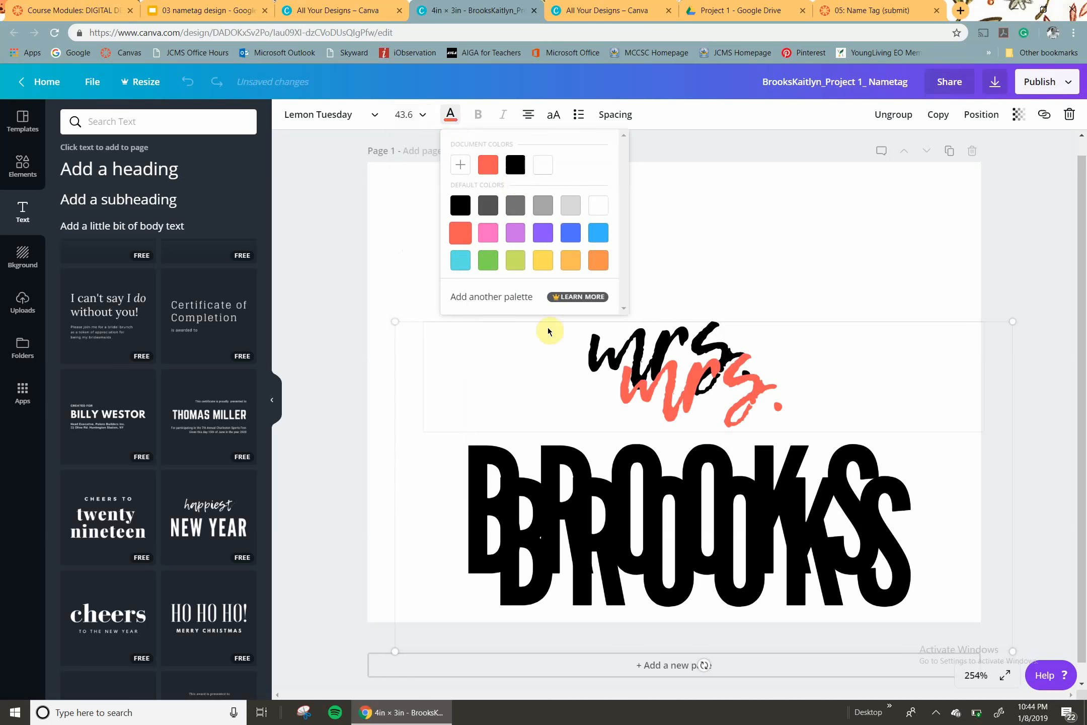
pyautogui.click(690, 401)
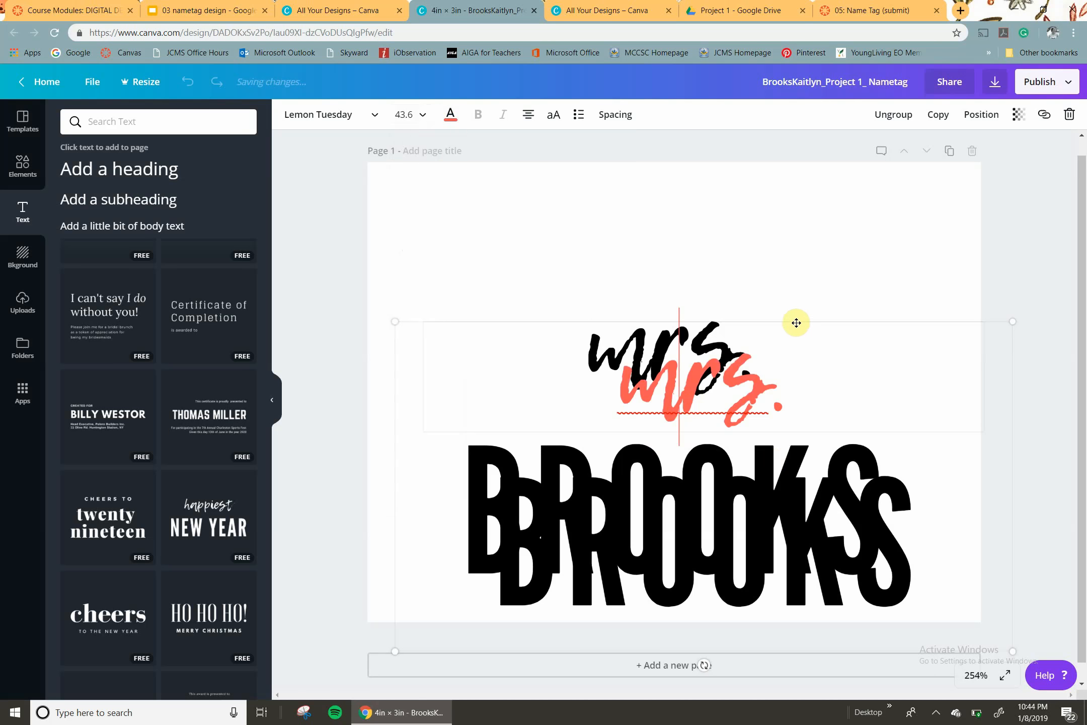
pyautogui.hotkey('ctrl', 'a')
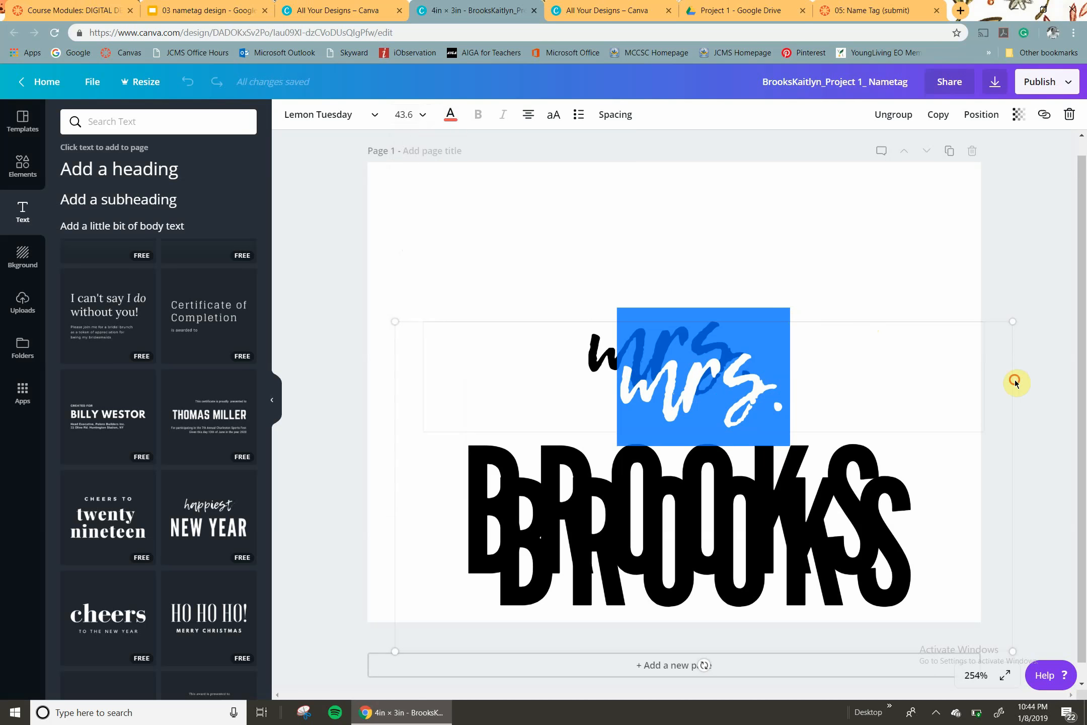
pyautogui.click(1015, 382)
# - Move the duplicated group up over the original, slightly offset like a drop shadow, and color its surname text coral red
pyautogui.moveTo(801, 522); pyautogui.dragTo(777, 487)
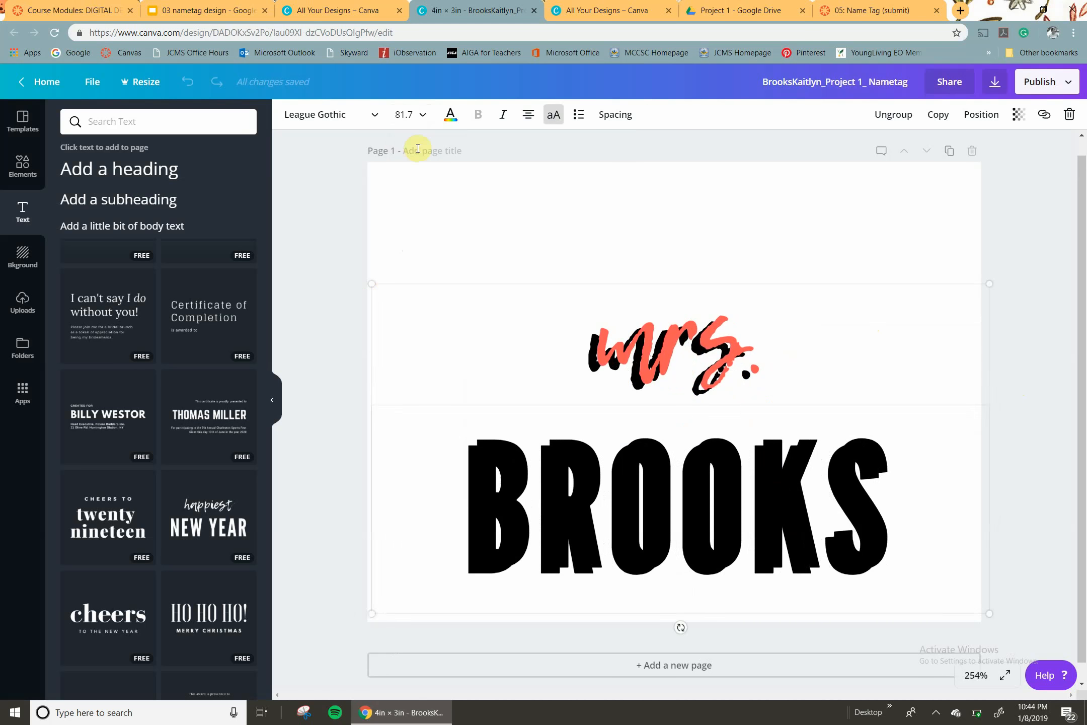
pyautogui.doubleClick(497, 503)
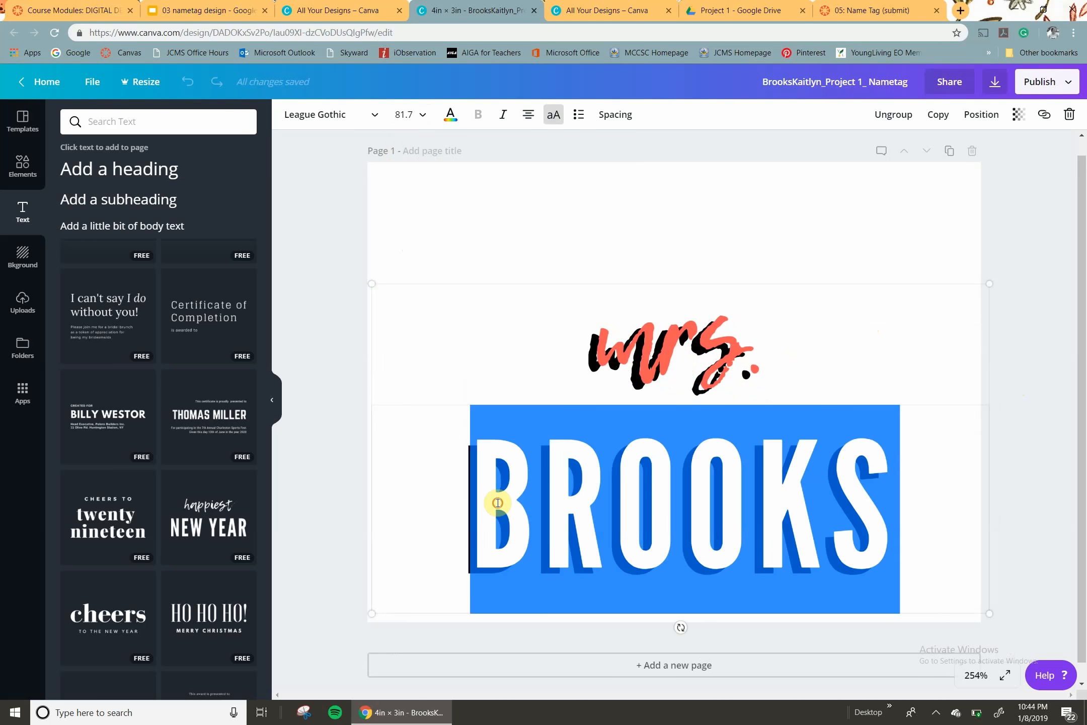
pyautogui.click(450, 116)
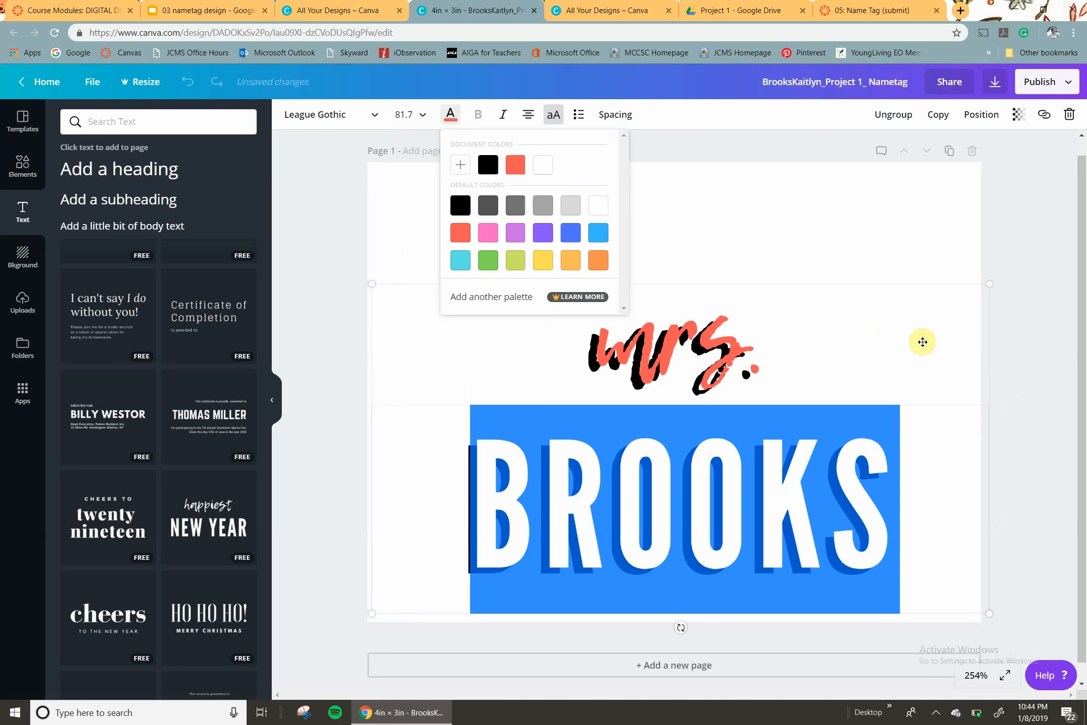
pyautogui.click(1018, 348)
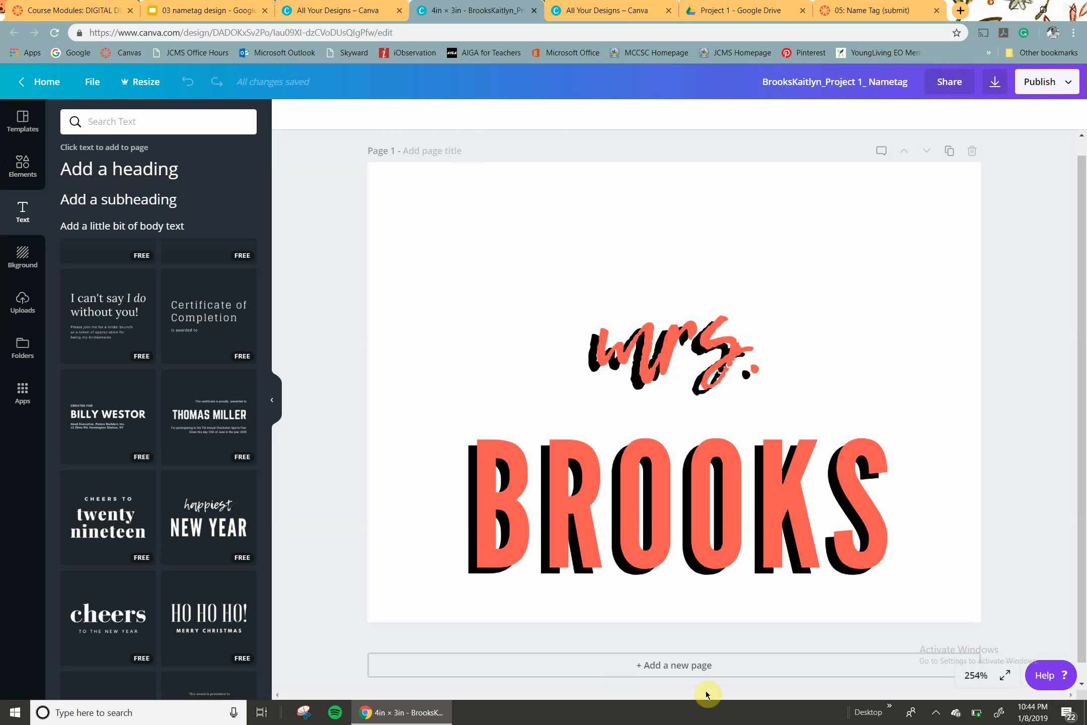
# - Browse the full collection of free shapes among the graphic elements
pyautogui.click(30, 186)
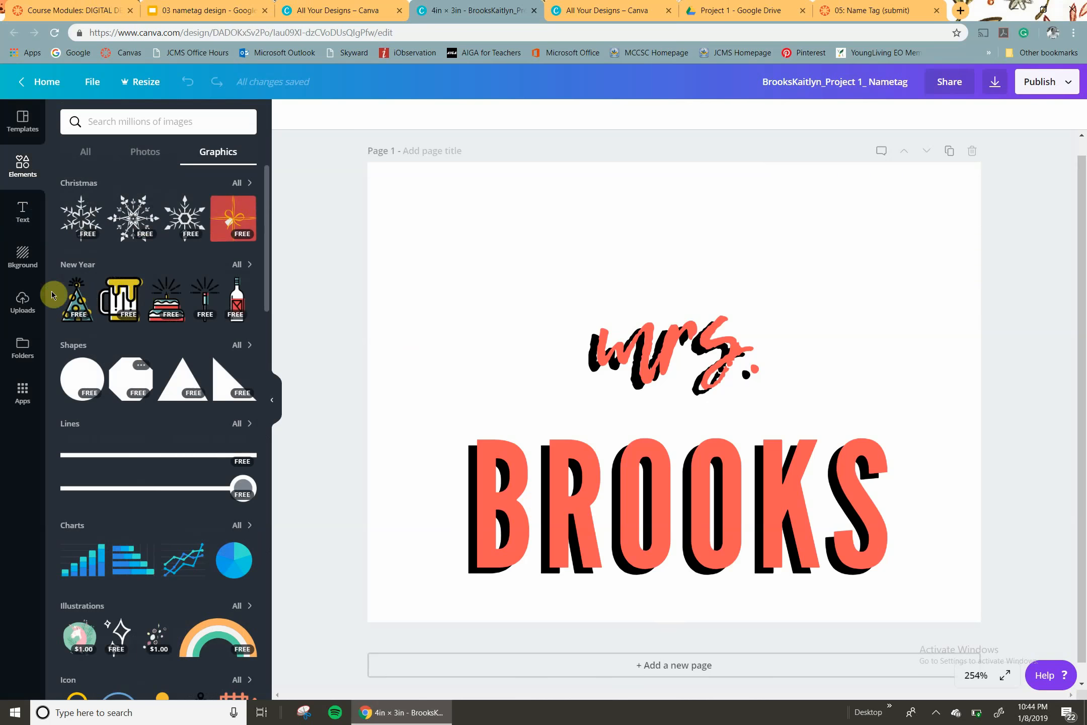
pyautogui.click(237, 347)
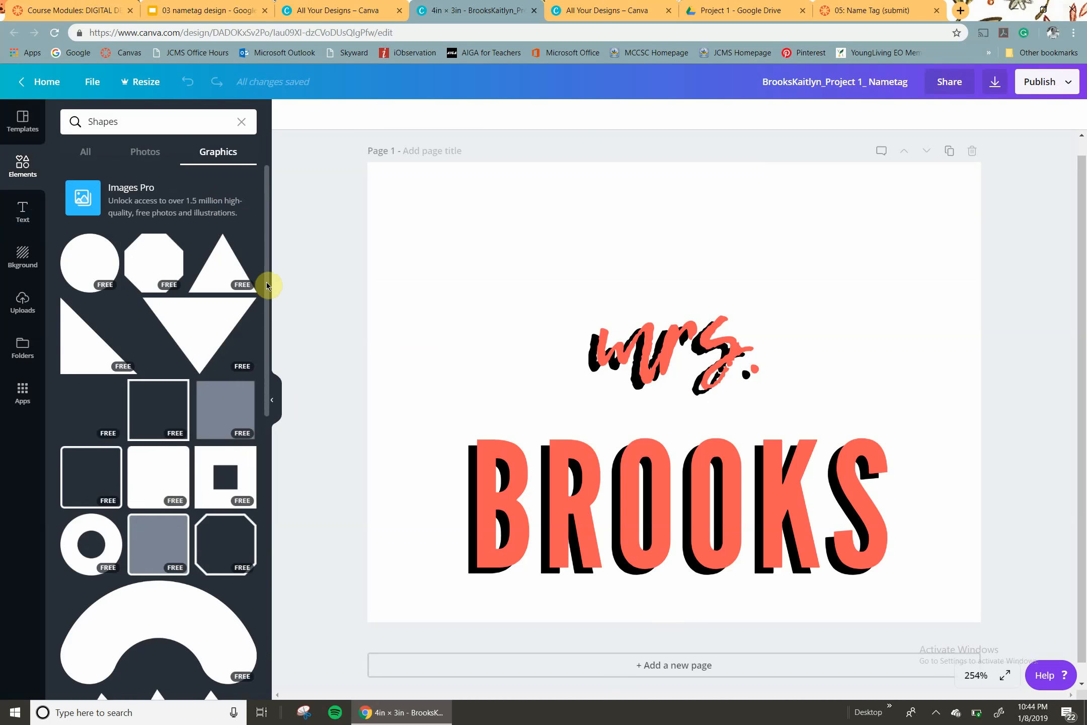
pyautogui.moveTo(265, 282); pyautogui.dragTo(262, 629)
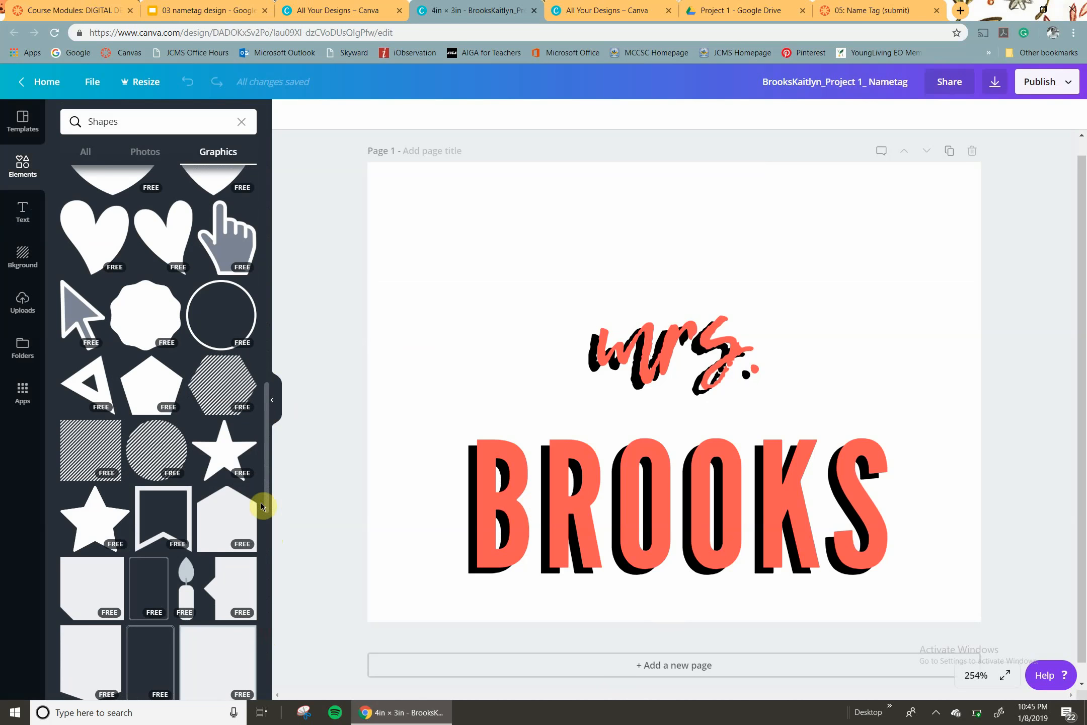
pyautogui.moveTo(270, 416)
pyautogui.mouseDown()
pyautogui.moveTo(290, 610)
pyautogui.moveTo(275, 628)
pyautogui.mouseUp()
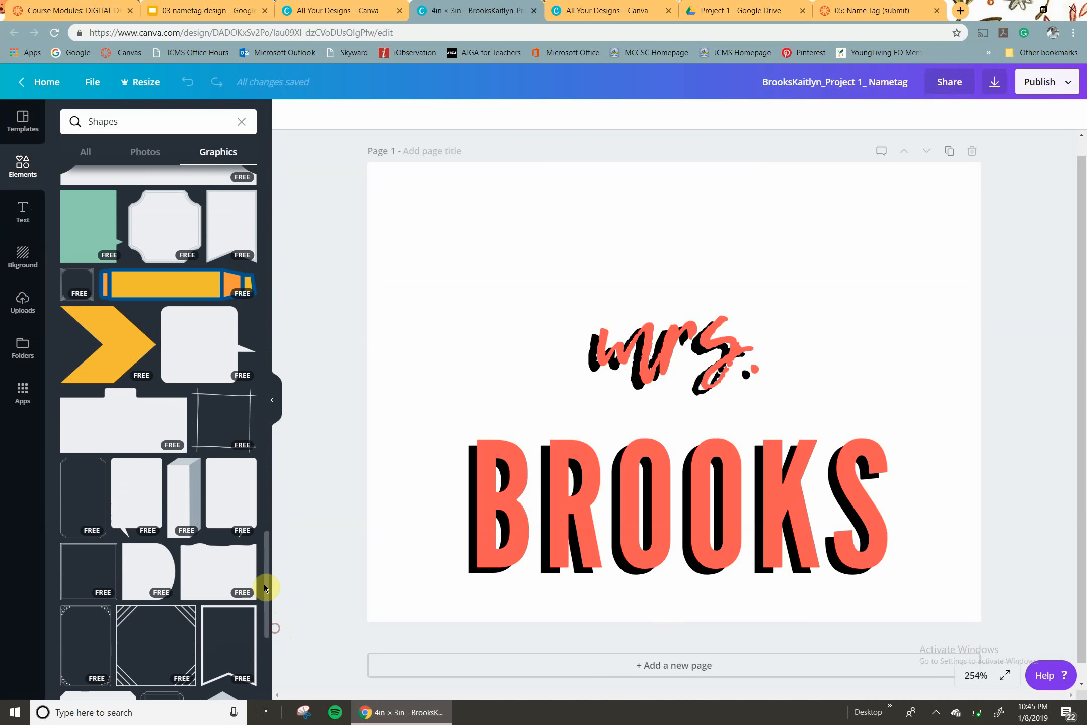
# - Browse the free backgrounds and apply the yellow watermelon-slice pattern to the page
pyautogui.click(23, 258)
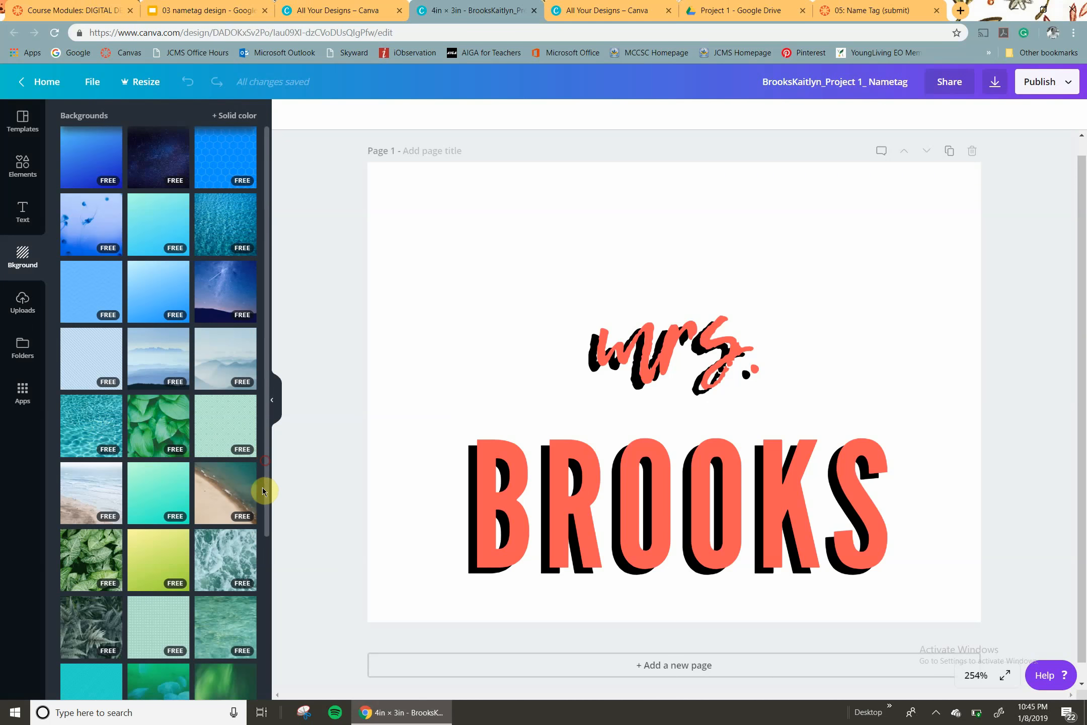
pyautogui.moveTo(262, 487); pyautogui.dragTo(248, 690)
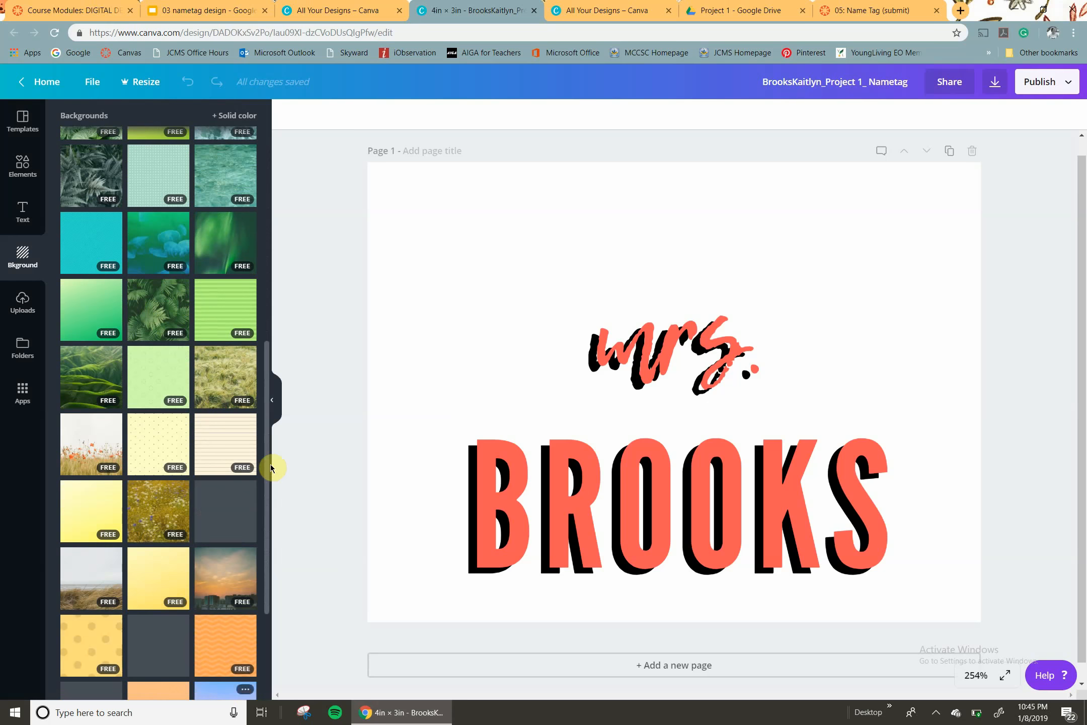
pyautogui.moveTo(268, 460); pyautogui.dragTo(267, 556)
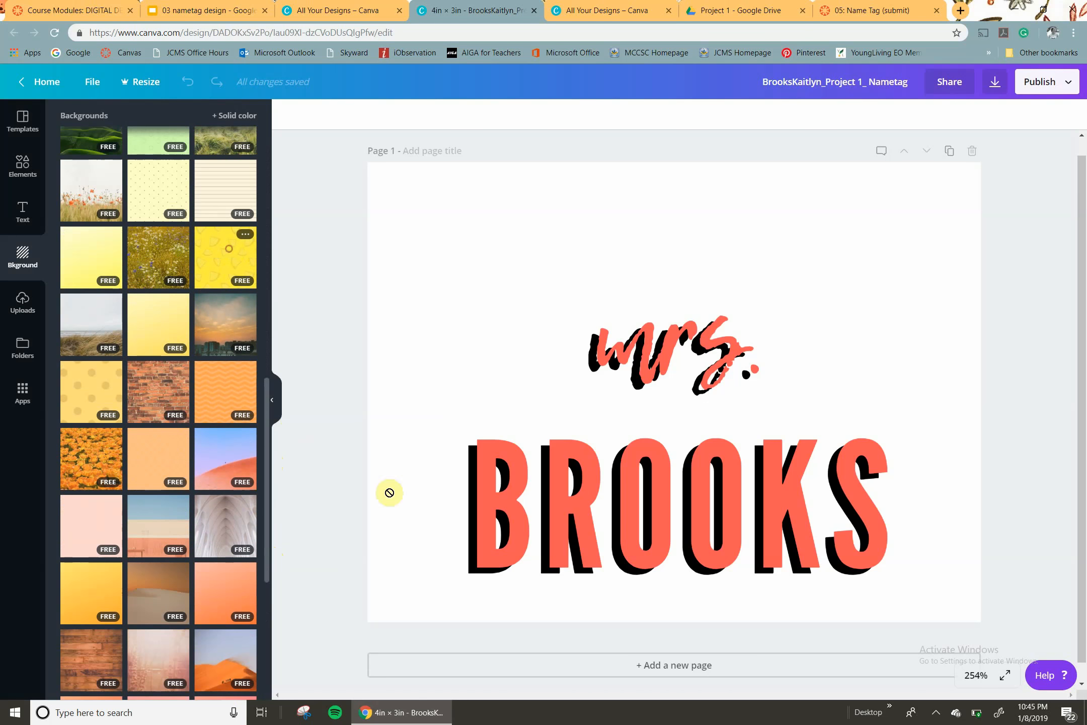
pyautogui.moveTo(389, 492); pyautogui.dragTo(503, 295)
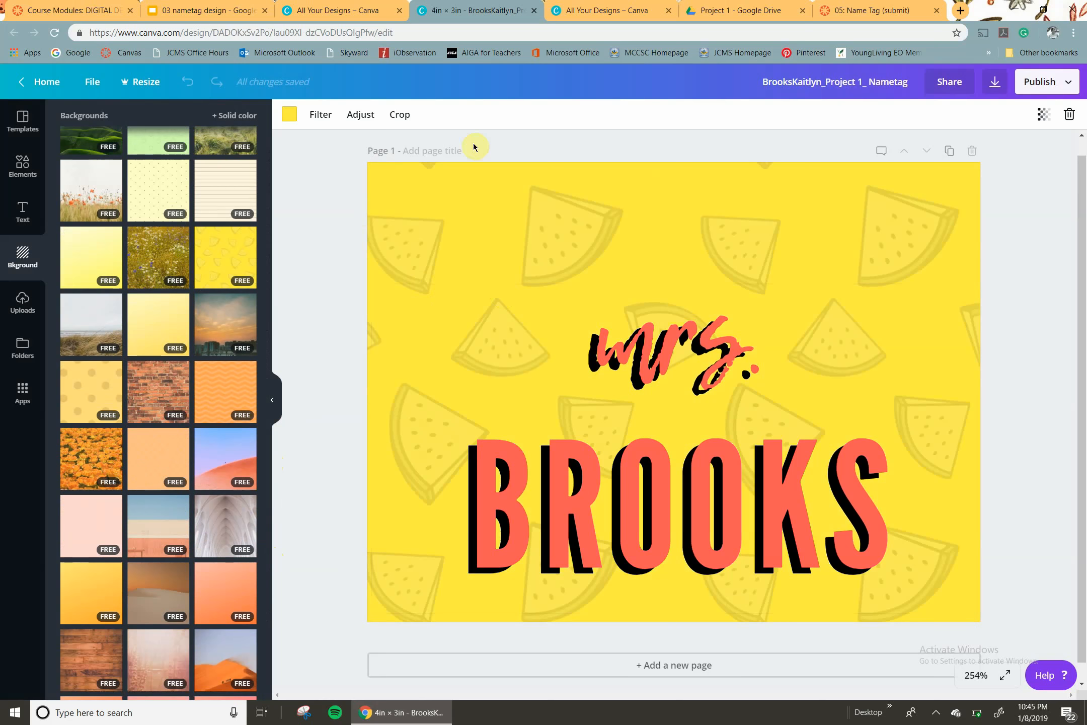
# - Try light gray, lime green and turquoise on the watermelon background, and set its color to golden yellow
pyautogui.click(284, 121)
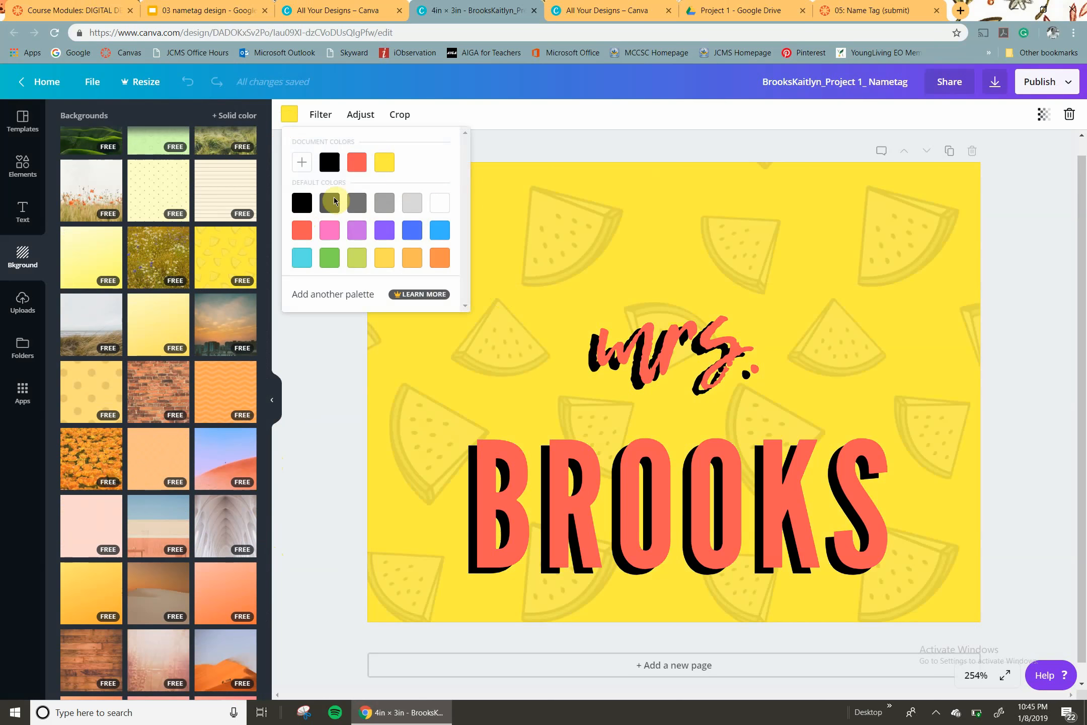
pyautogui.click(411, 203)
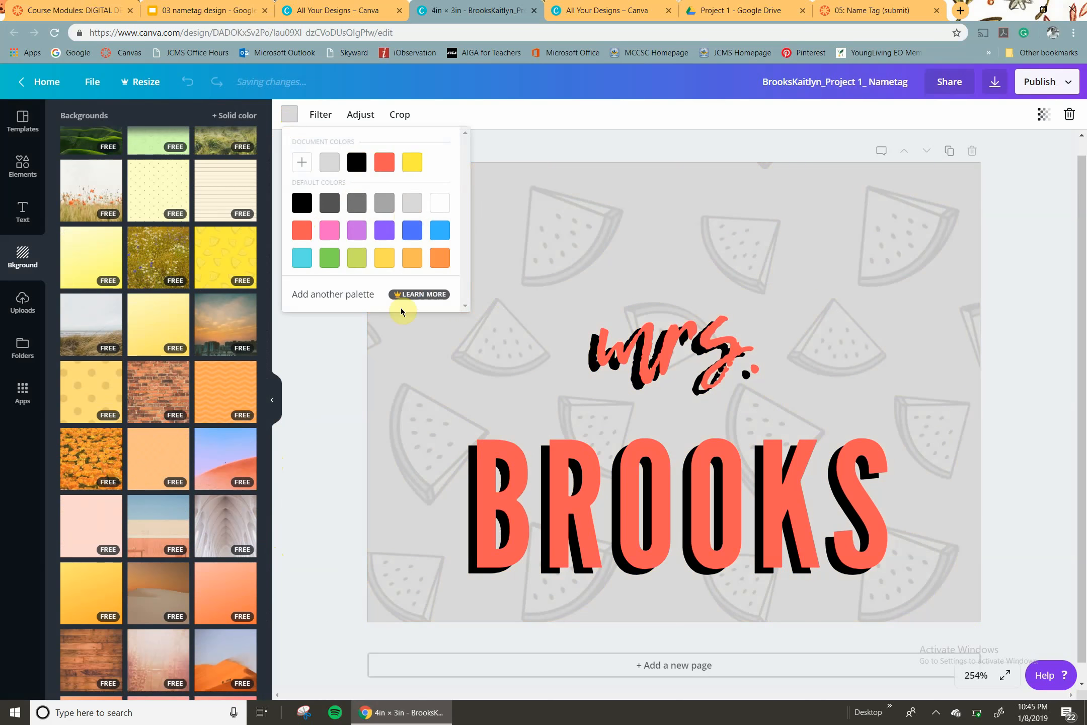
pyautogui.click(358, 262)
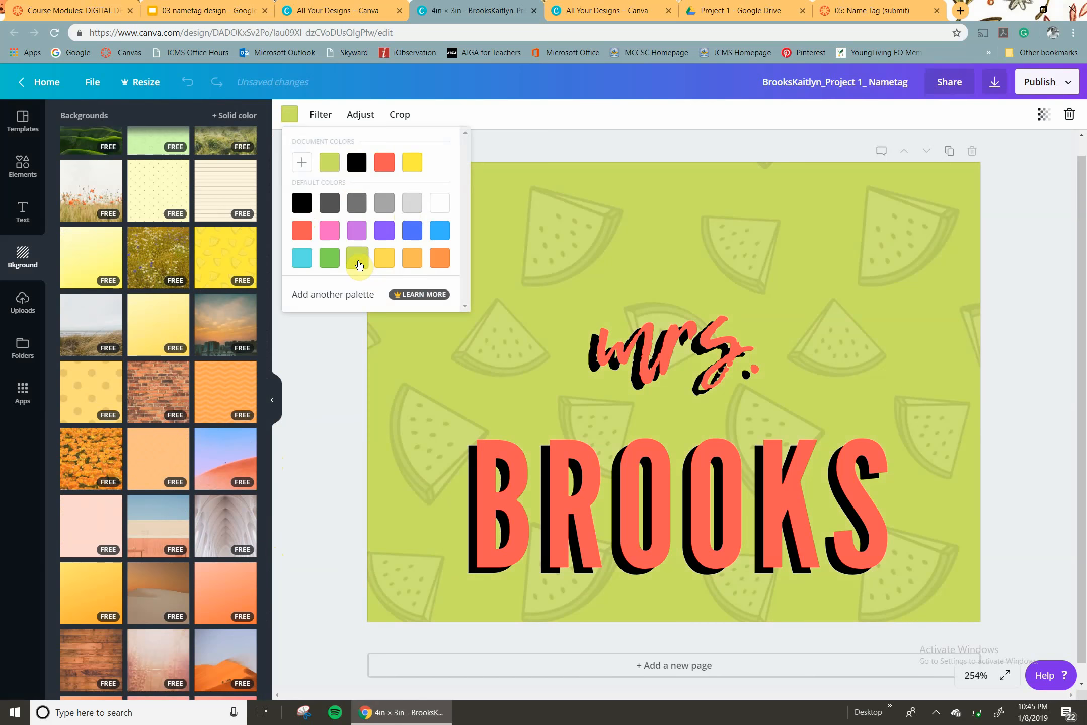
pyautogui.click(379, 262)
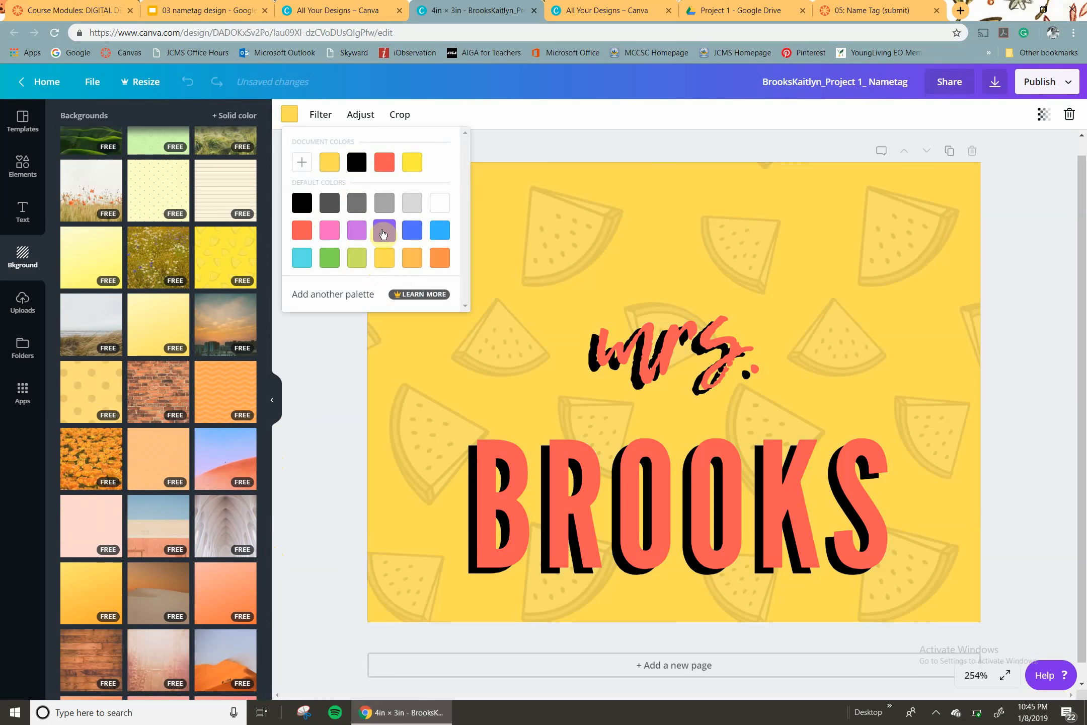
pyautogui.click(304, 263)
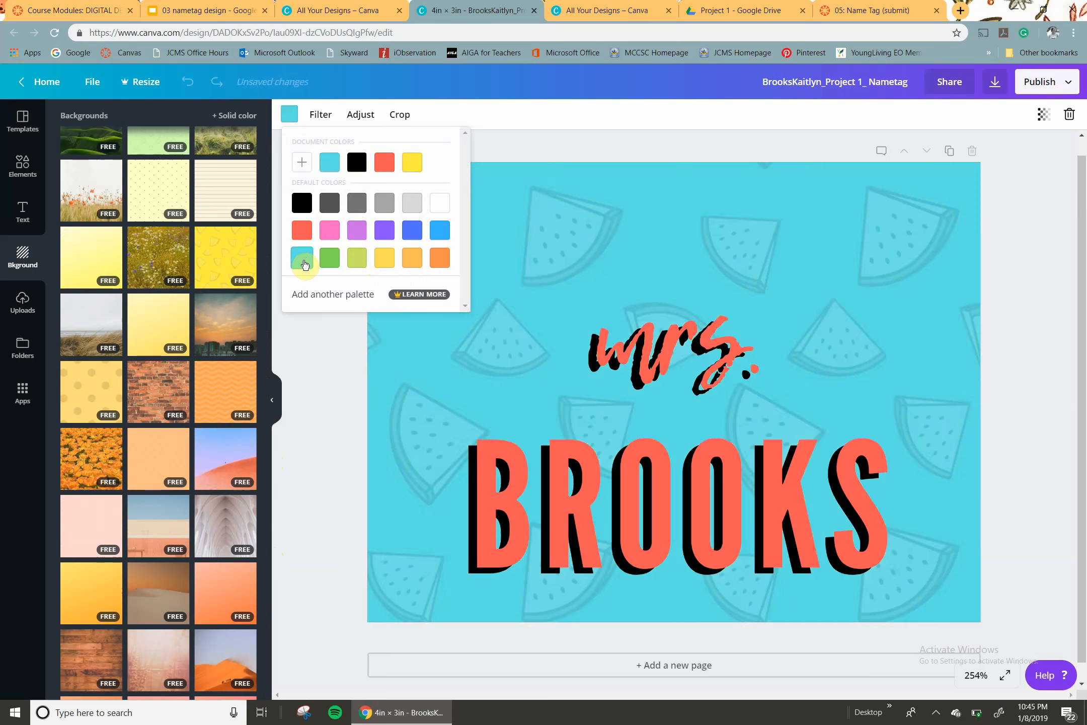
pyautogui.click(354, 263)
pyautogui.click(394, 265)
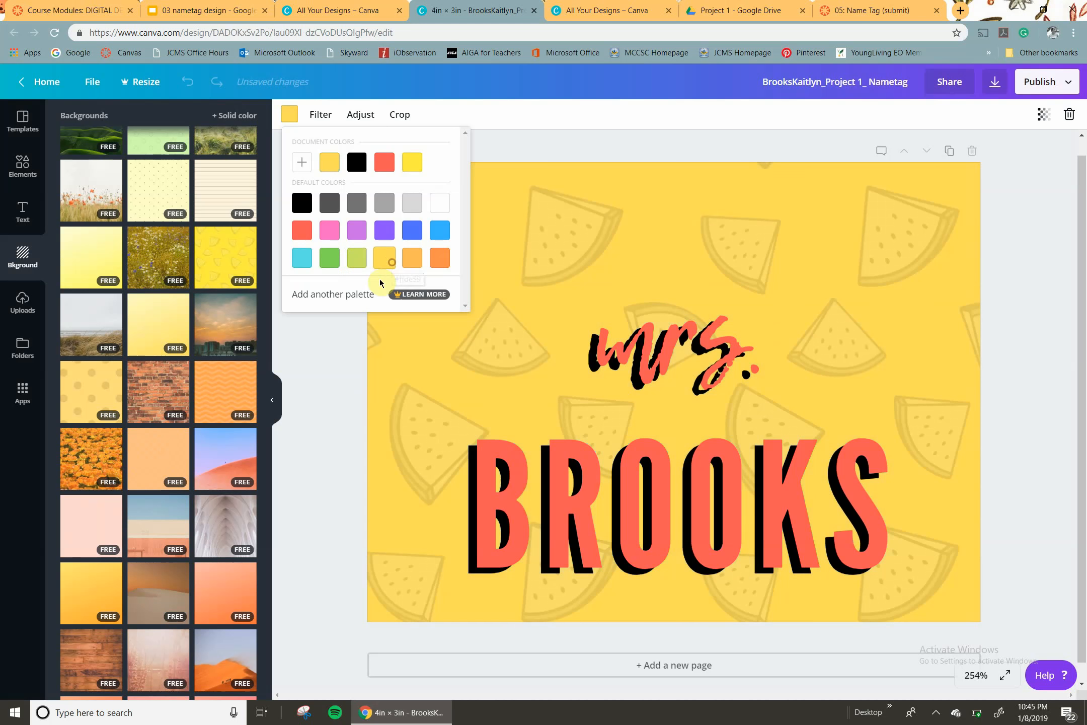
pyautogui.click(329, 380)
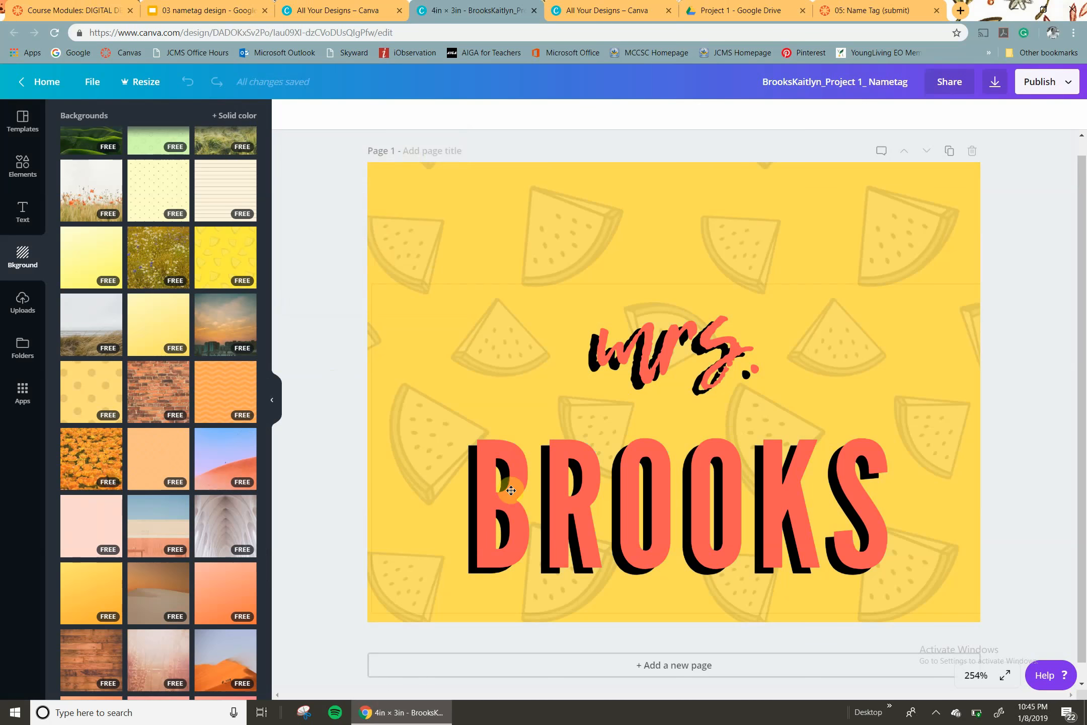
# - Move the coral text group aside toward the page's right edge, clear of the black "mrs." shadow text
pyautogui.click(474, 497)
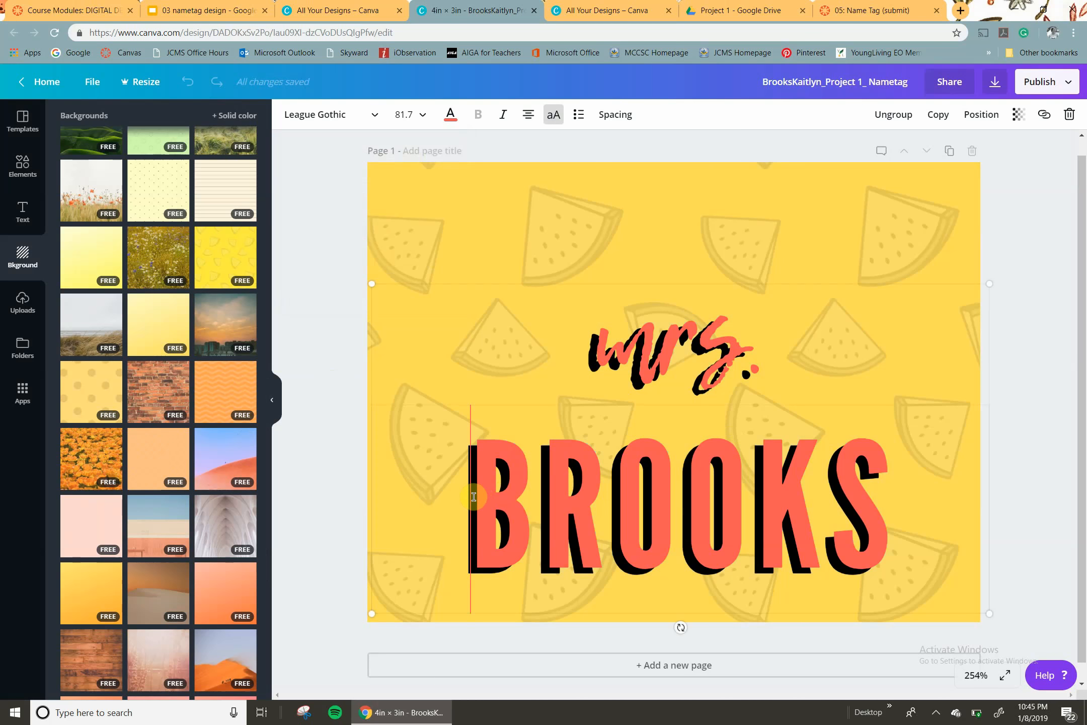
pyautogui.doubleClick(593, 350)
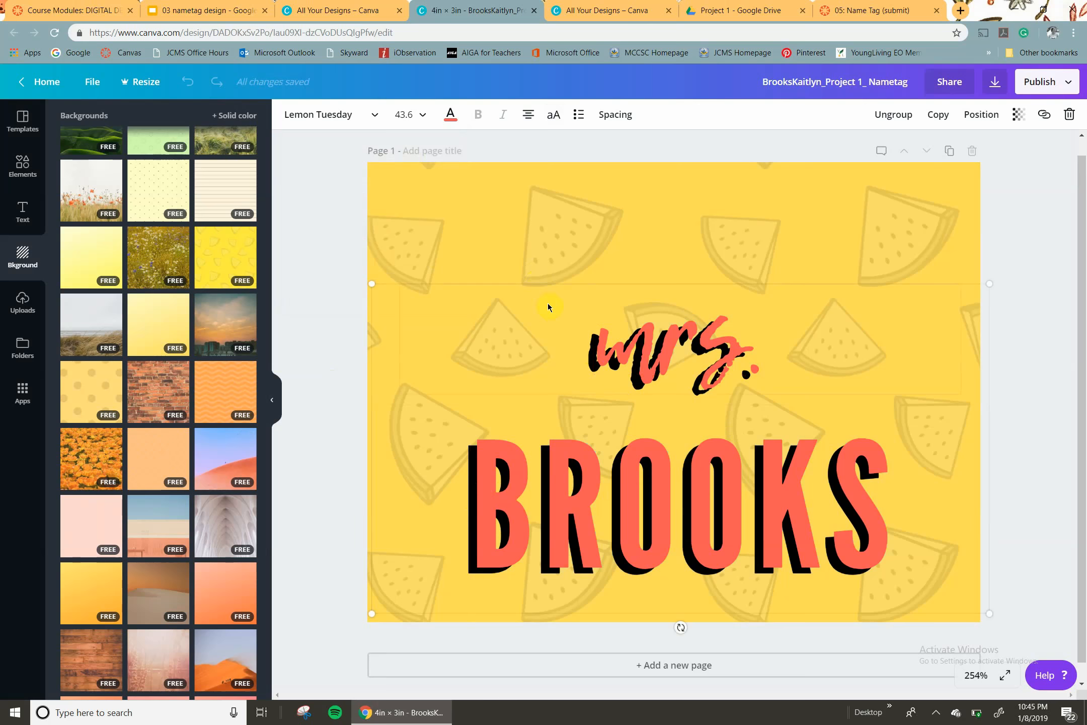
pyautogui.moveTo(583, 347); pyautogui.dragTo(748, 365)
pyautogui.click(553, 374)
pyautogui.click(492, 490)
pyautogui.moveTo(491, 490); pyautogui.dragTo(567, 509)
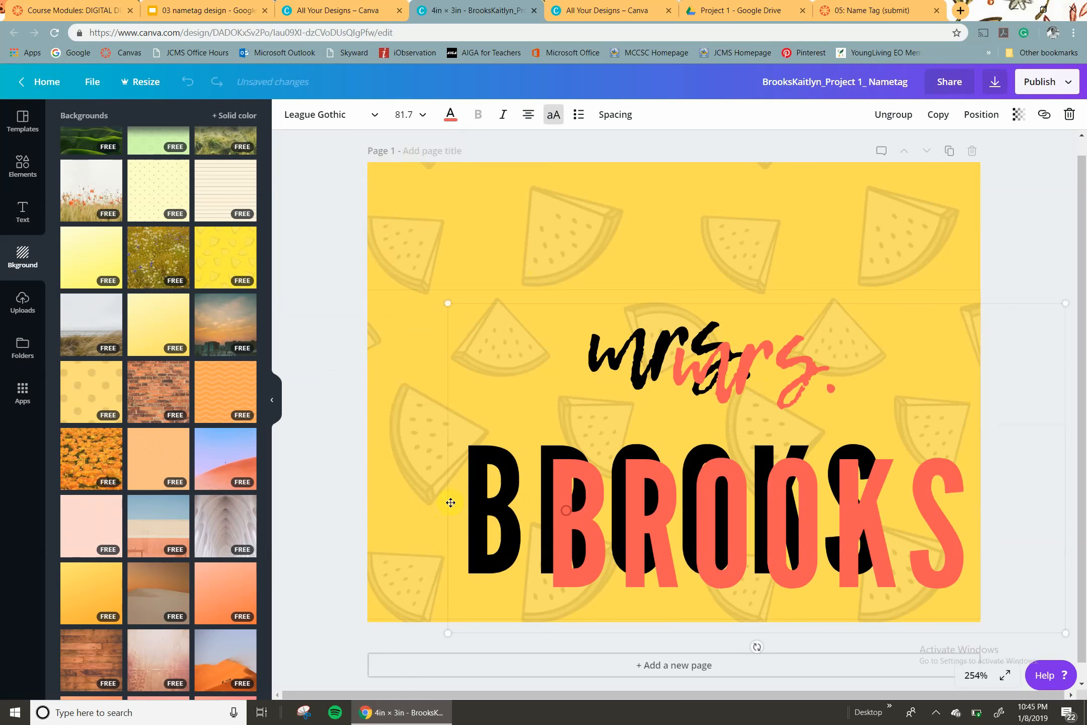
pyautogui.click(400, 425)
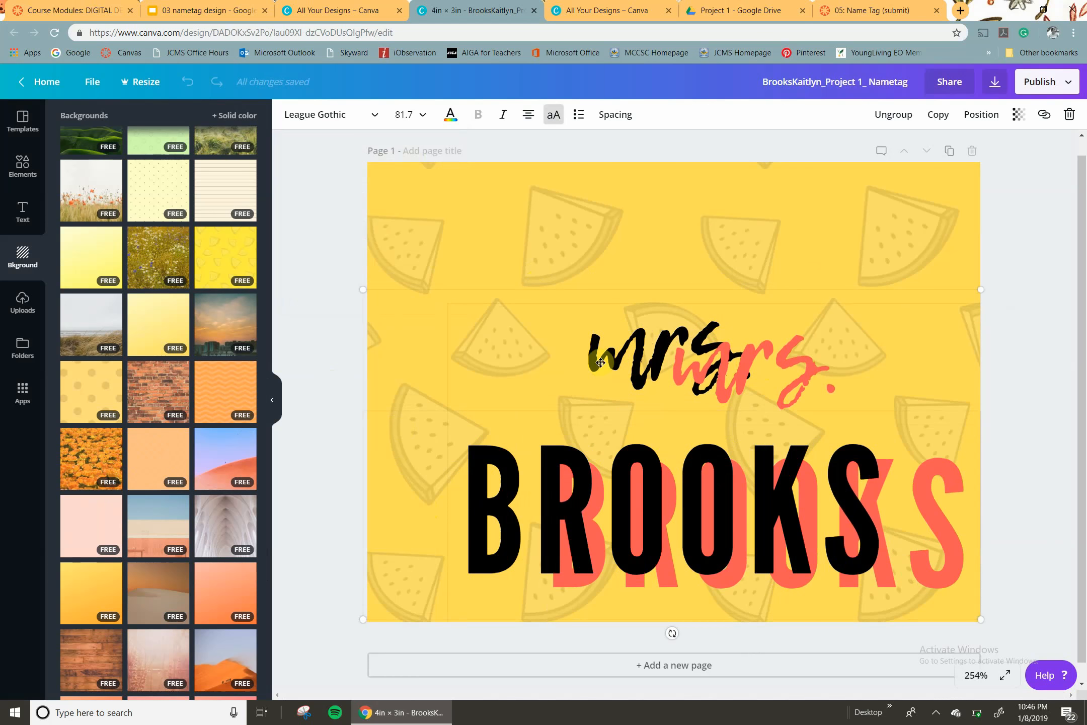
pyautogui.doubleClick(587, 353)
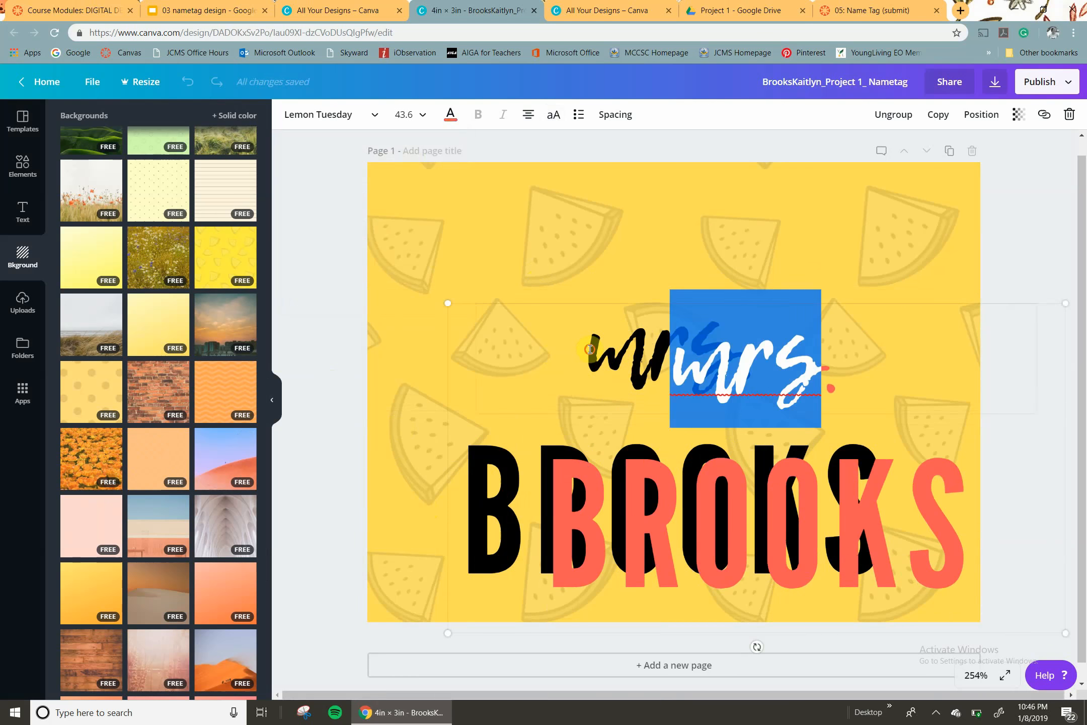
pyautogui.click(589, 350)
pyautogui.click(468, 465)
pyautogui.doubleClick(463, 465)
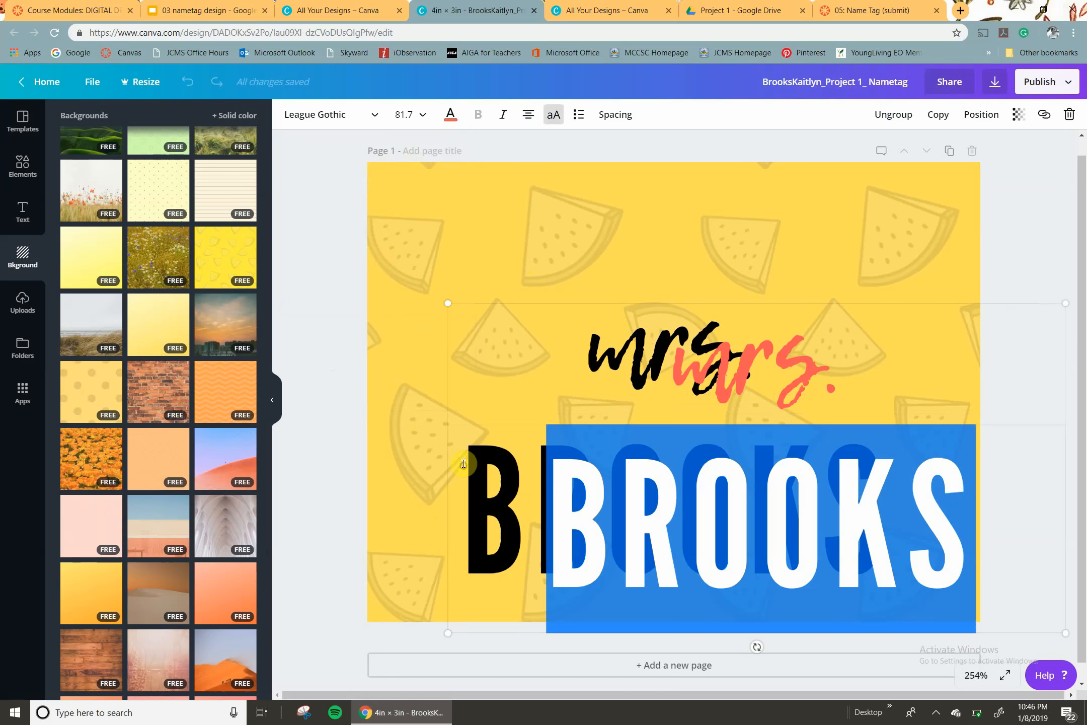
pyautogui.moveTo(654, 358); pyautogui.dragTo(857, 276)
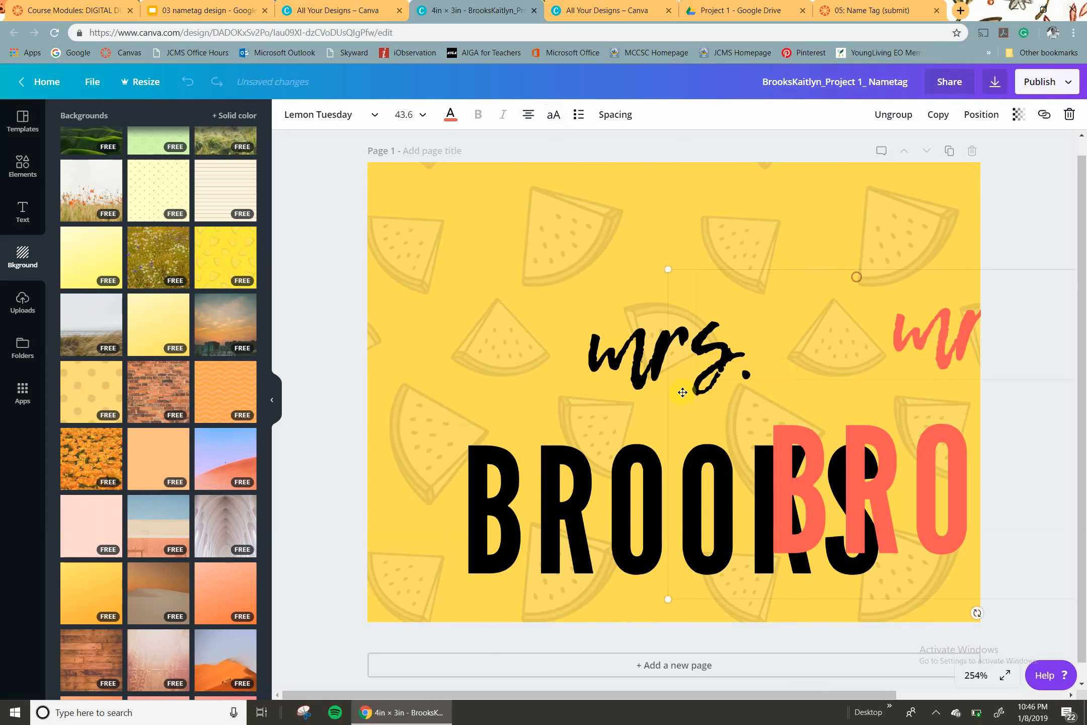
# - Select the whole black "mrs." shadow text, including its period, and color it white
pyautogui.doubleClick(582, 345)
pyautogui.doubleClick(592, 363)
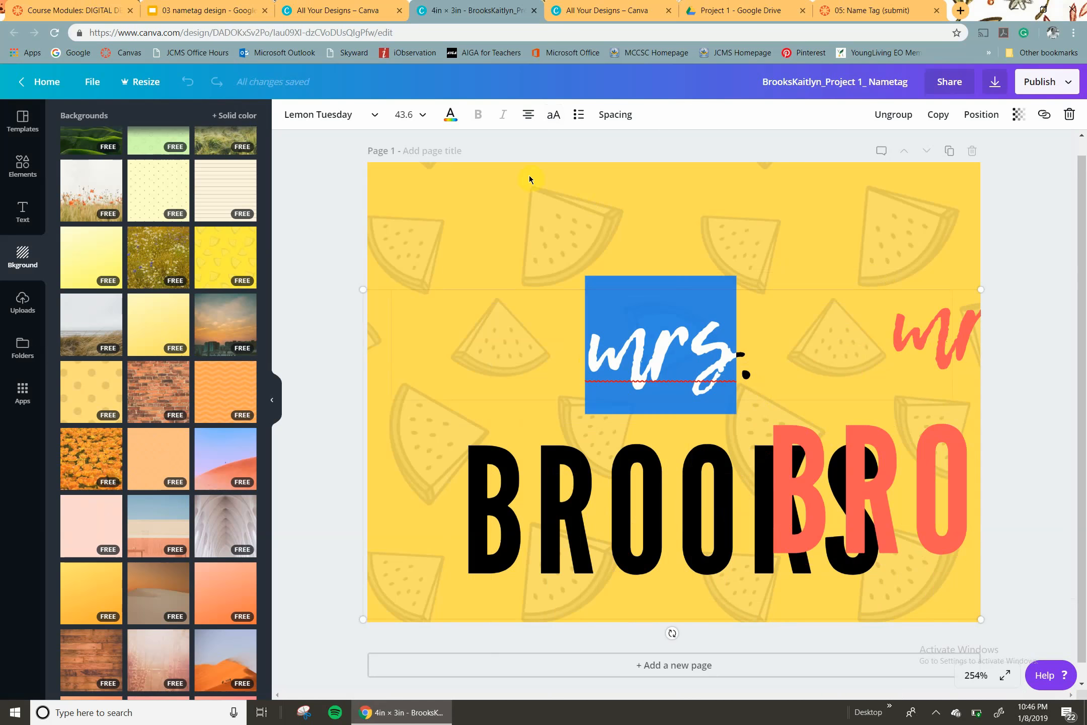
pyautogui.click(589, 359)
pyautogui.moveTo(590, 360); pyautogui.dragTo(757, 374)
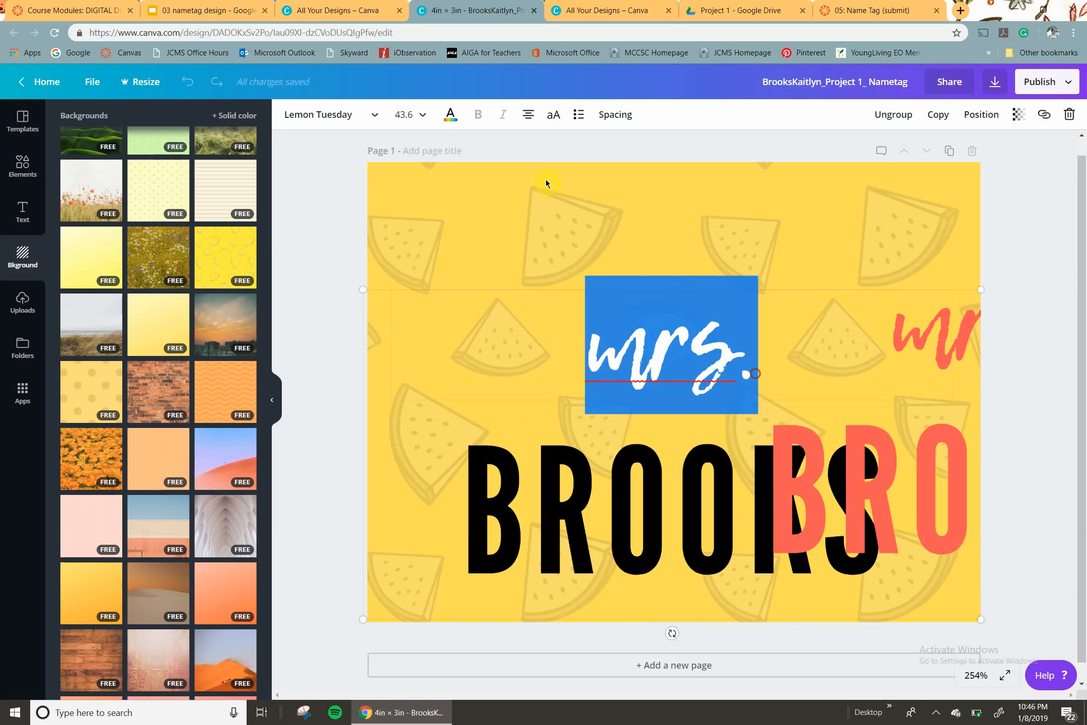
pyautogui.click(451, 114)
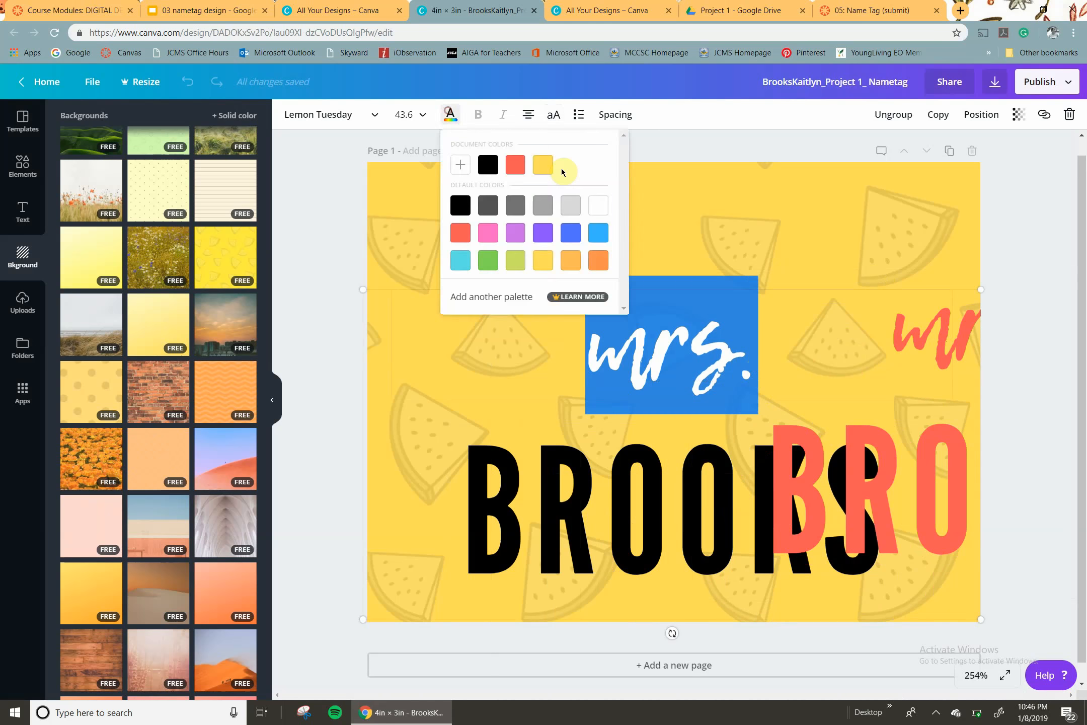
# - Color the black surname shadow text white
pyautogui.click(564, 510)
pyautogui.click(468, 520)
pyautogui.moveTo(501, 520); pyautogui.dragTo(670, 631)
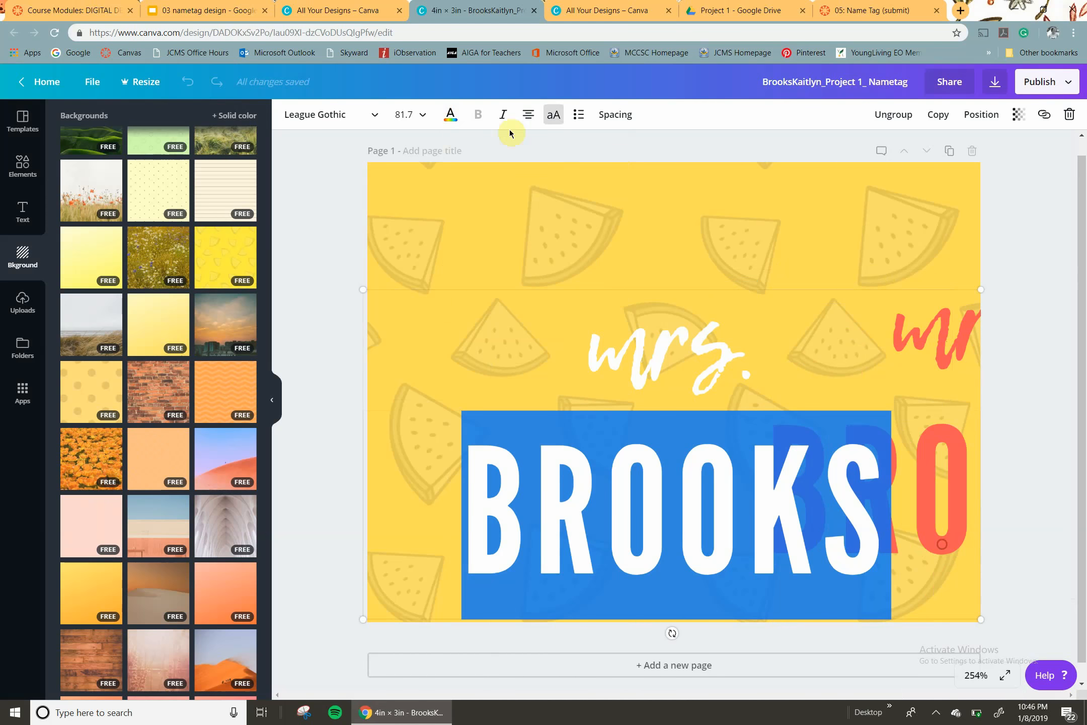
pyautogui.click(450, 114)
pyautogui.click(582, 174)
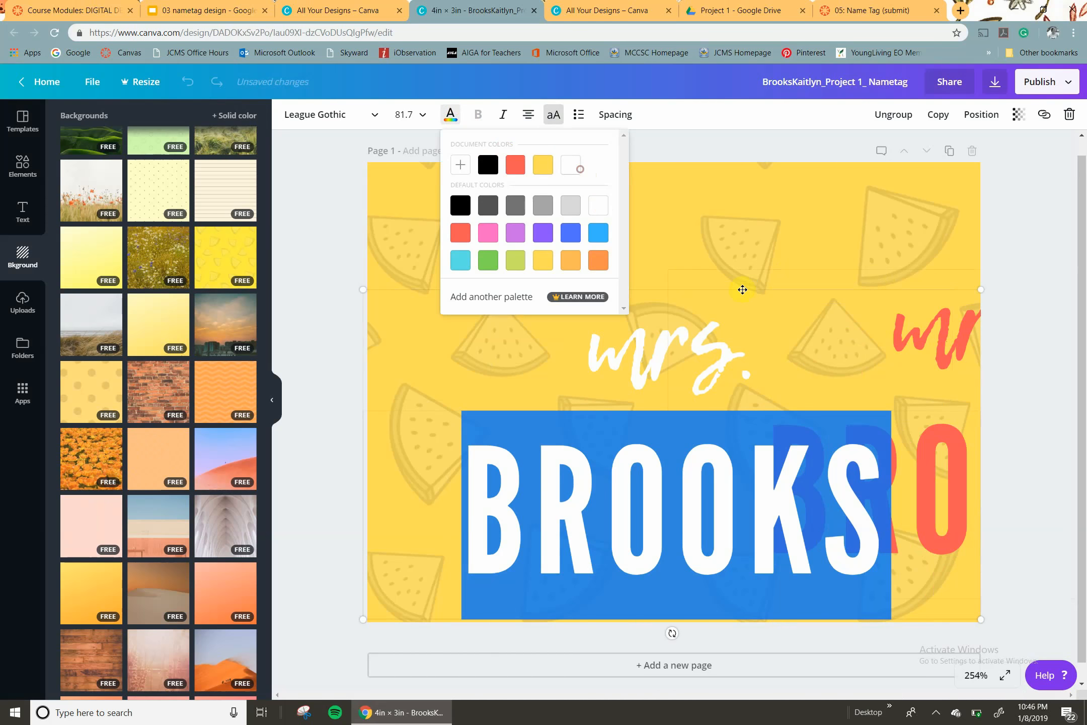
# - Move the coral text group back over the white text, offset slightly to the right like a drop shadow
pyautogui.click(1022, 251)
pyautogui.moveTo(941, 342); pyautogui.dragTo(646, 357)
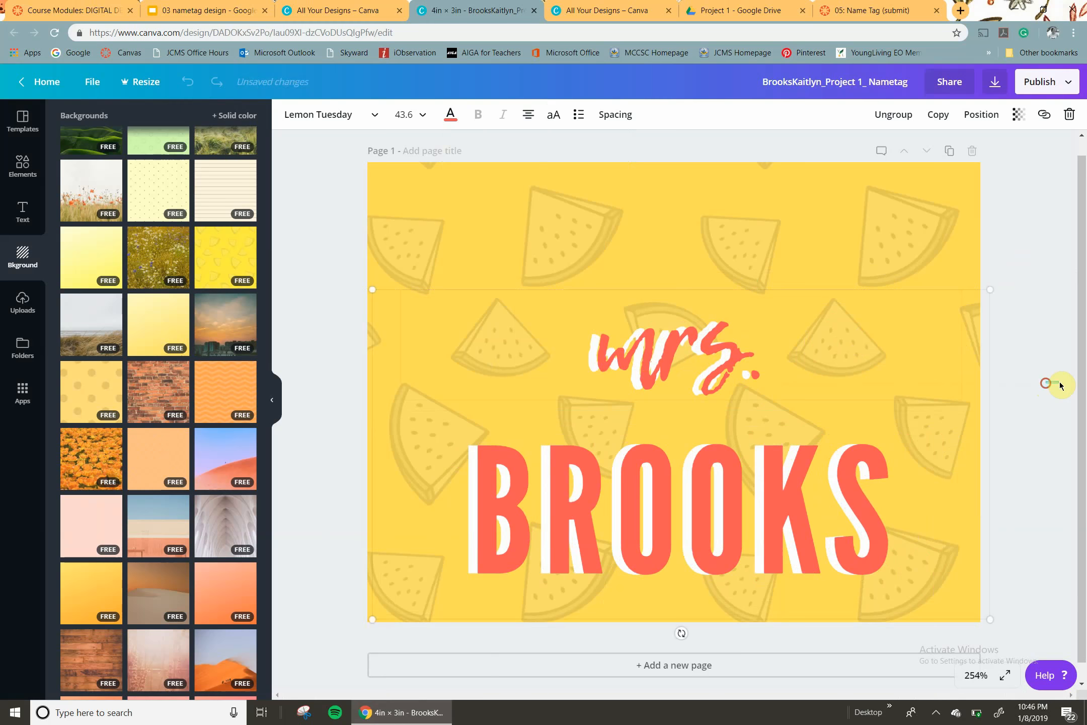
pyautogui.click(1060, 386)
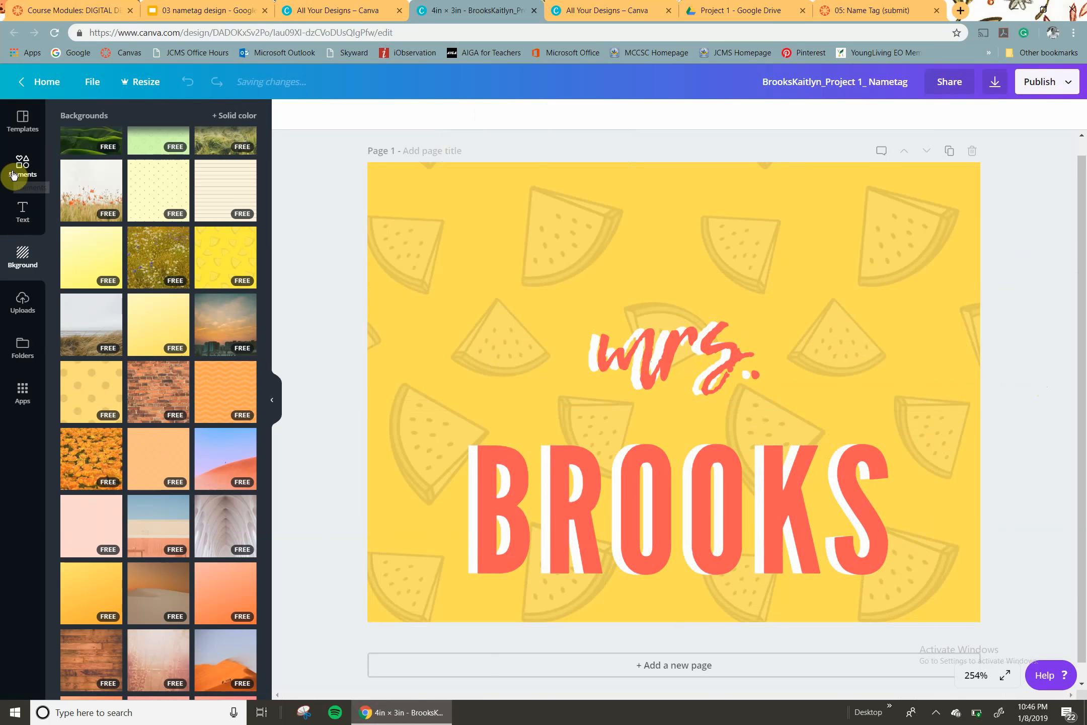
# - Delete the watermelon-slice pattern from the page background
pyautogui.click(403, 244)
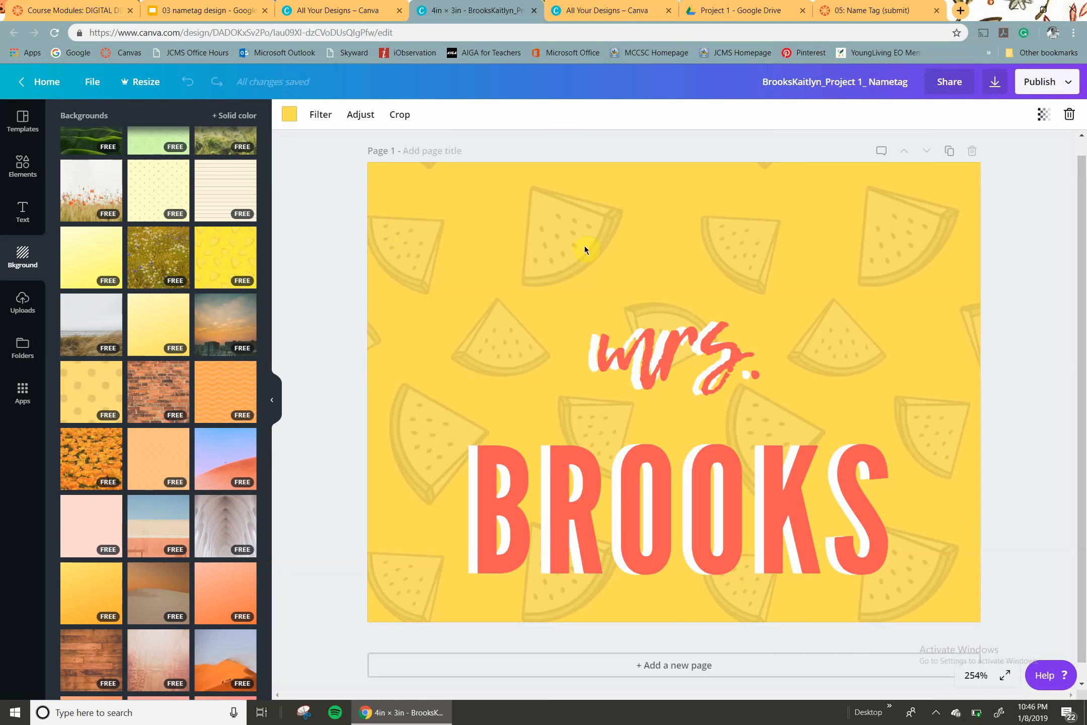
pyautogui.doubleClick(504, 342)
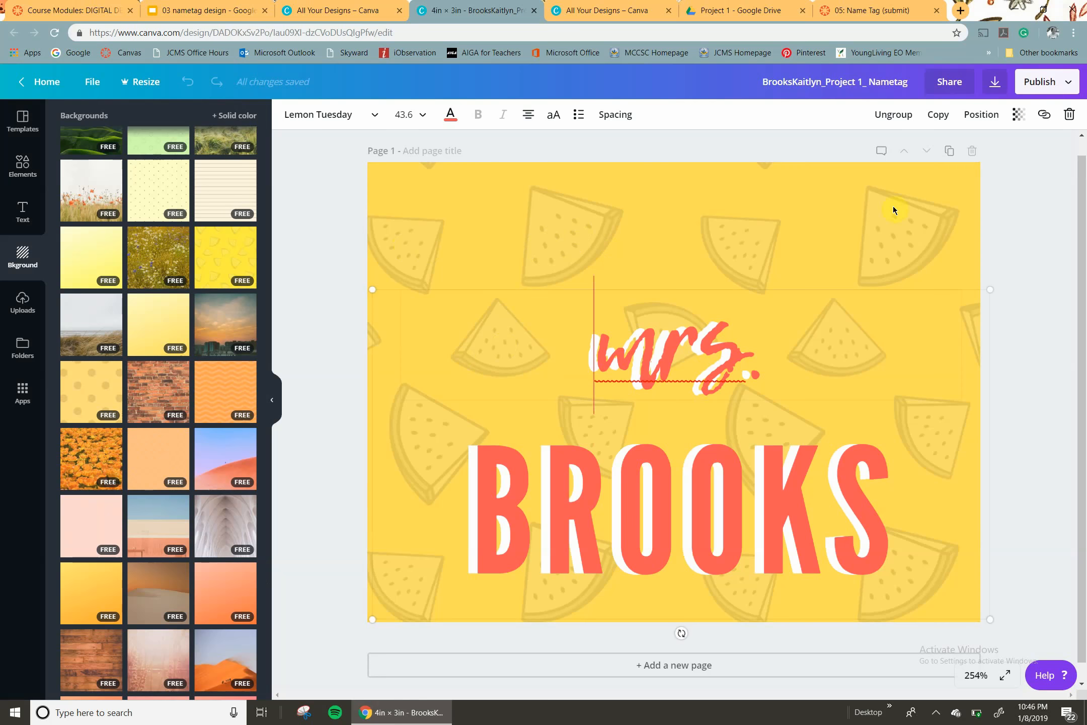
pyautogui.click(909, 209)
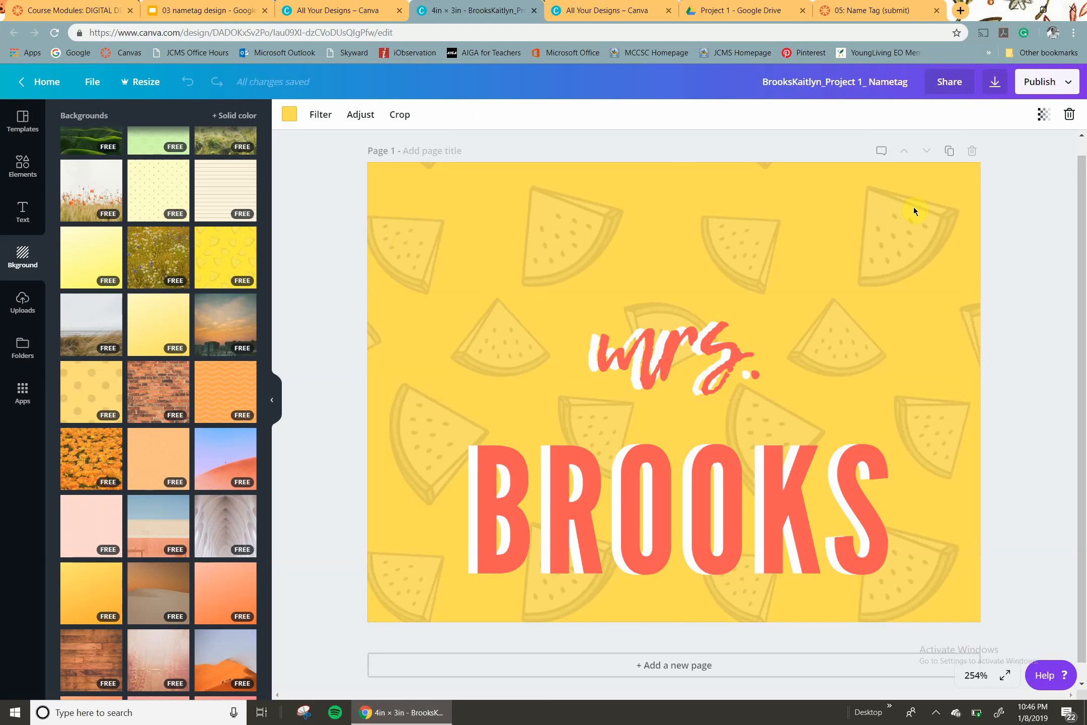
pyautogui.press('Delete')
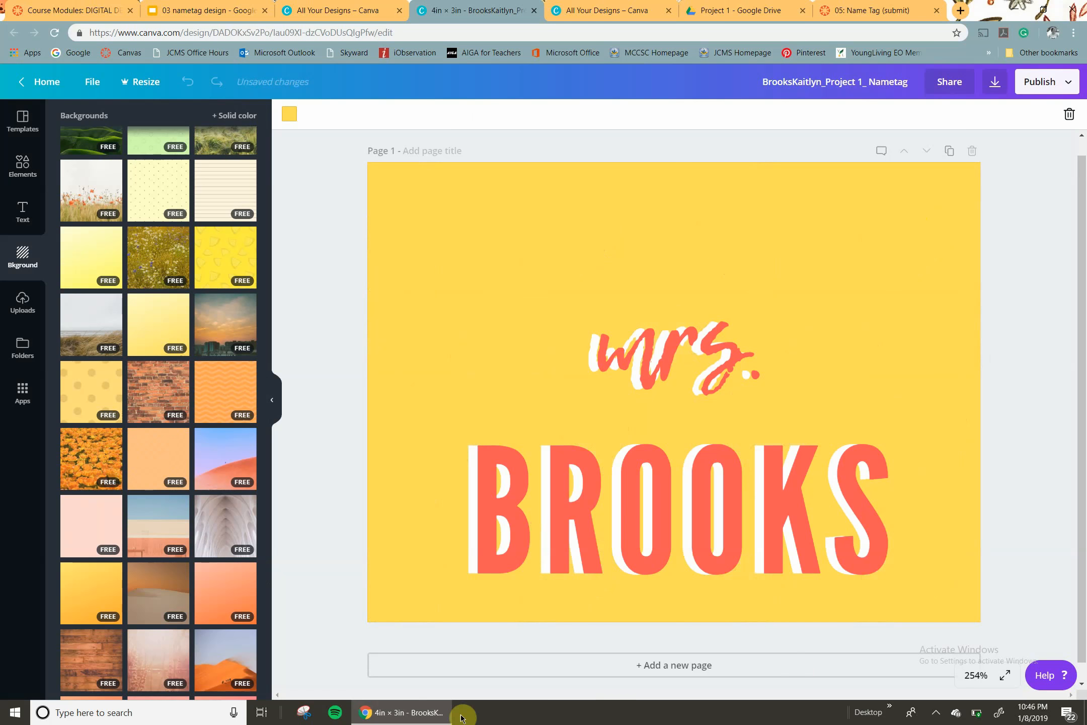
# - Search all the elements for "circle"
pyautogui.click(23, 166)
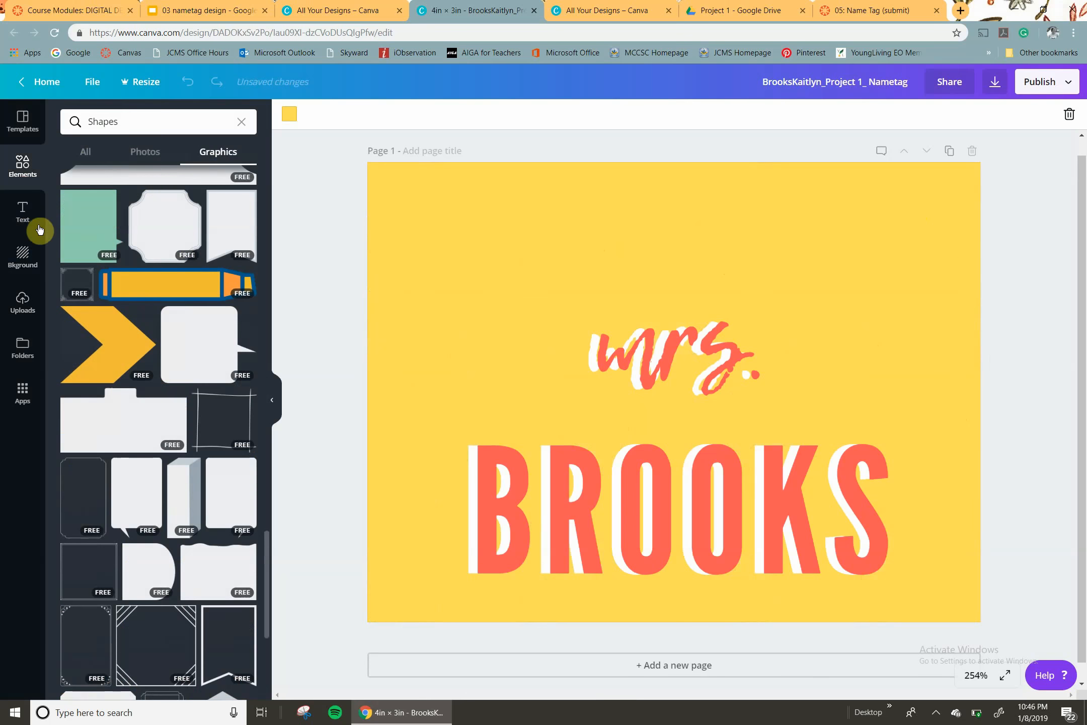
pyautogui.scroll(10, 126, 251)
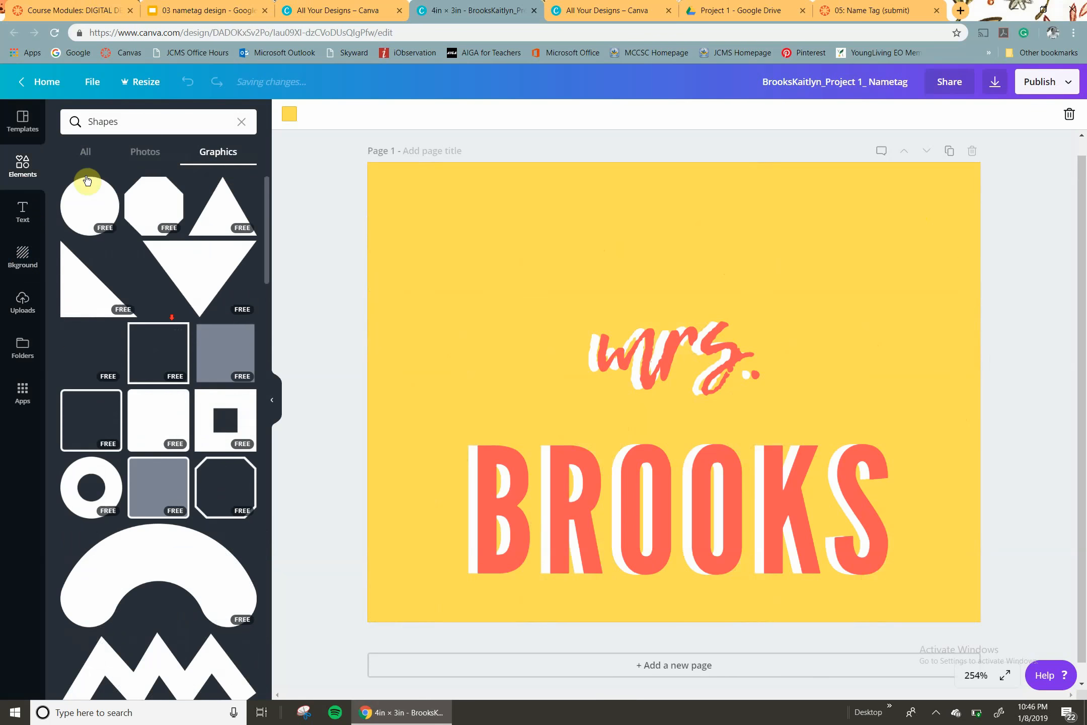
pyautogui.click(85, 152)
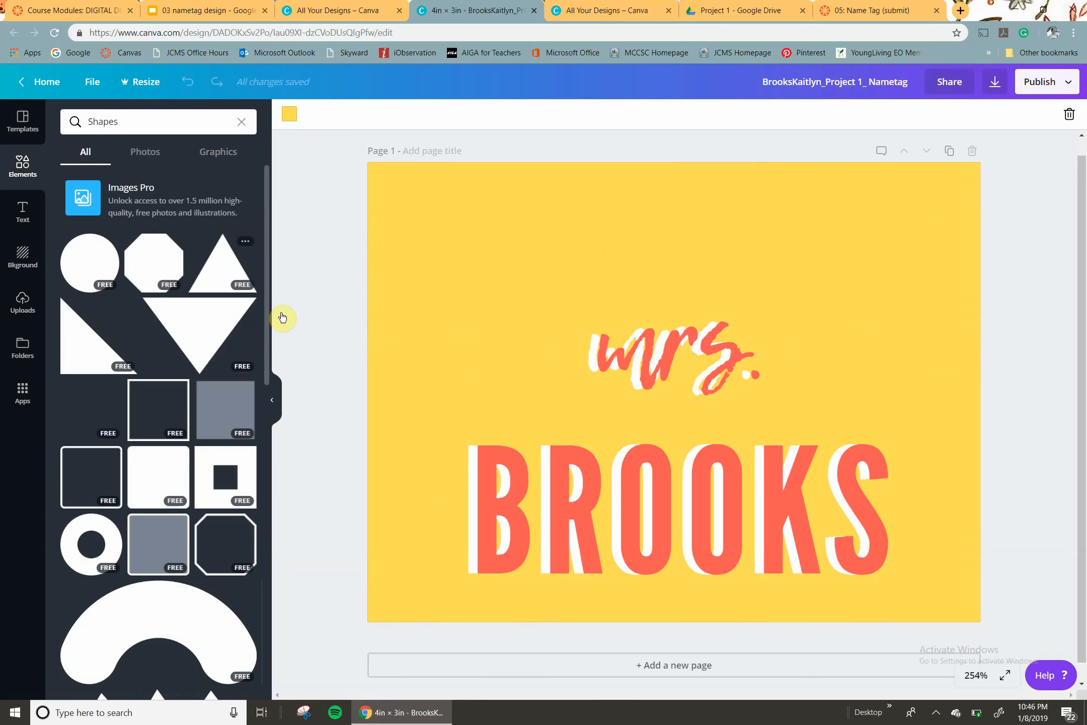
pyautogui.click(159, 121)
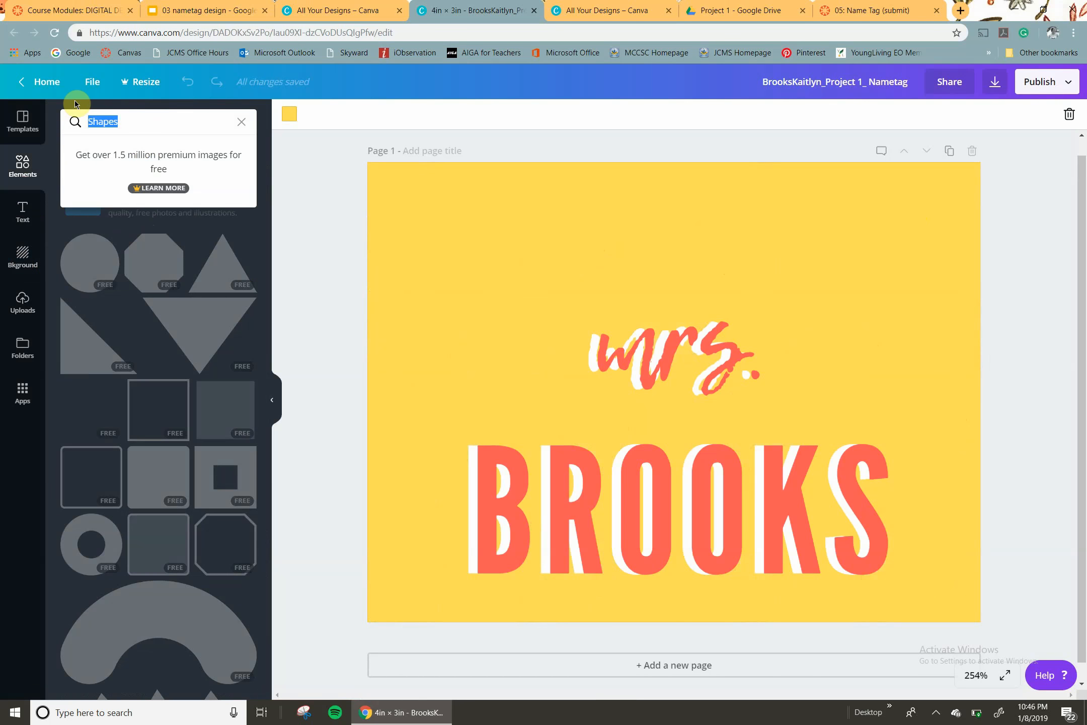
pyautogui.write('circle')
pyautogui.press('Return')
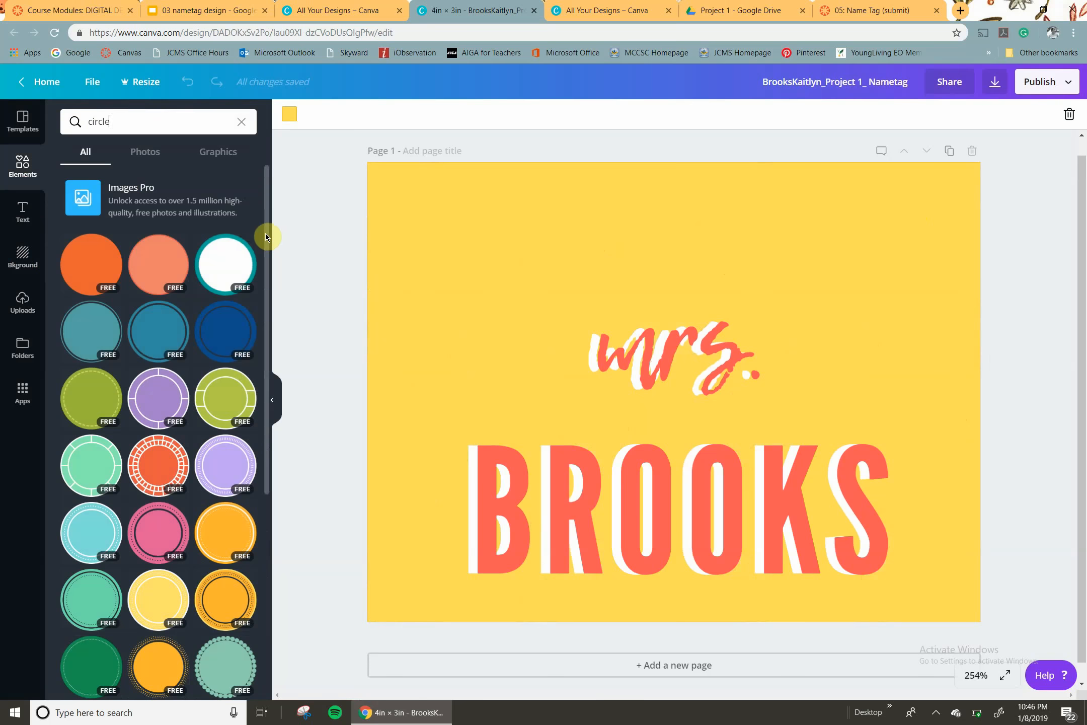
# - Add the free coral sunburst circle from the results to the page and align it with the page's upper-left corner
pyautogui.moveTo(266, 237); pyautogui.dragTo(254, 605)
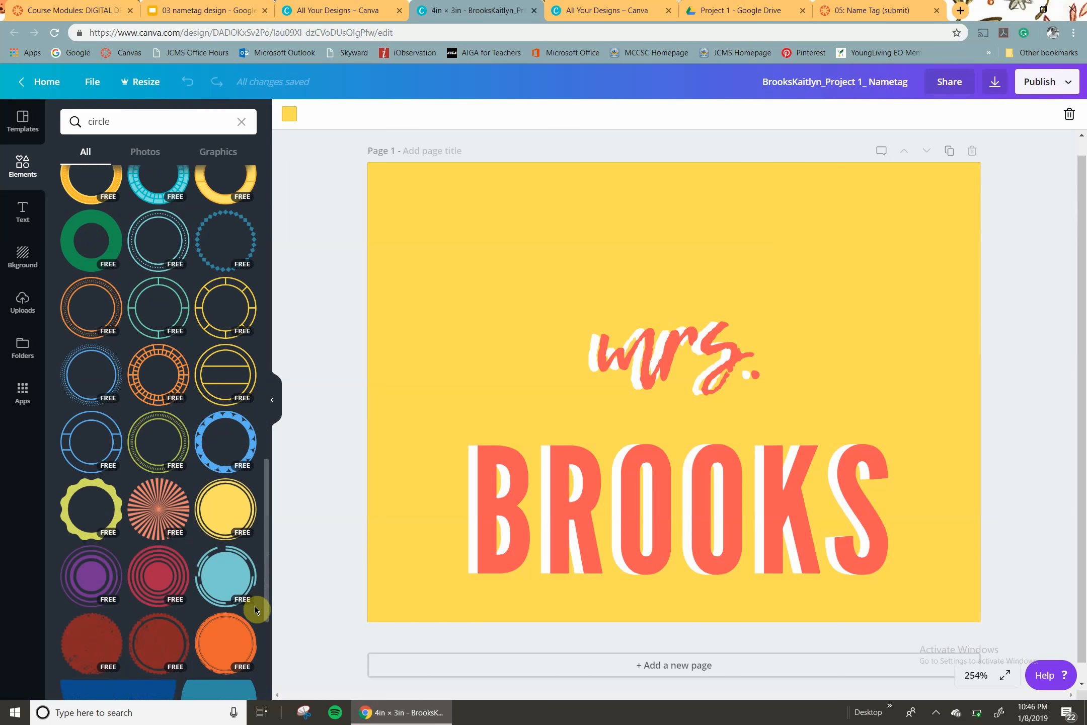
pyautogui.scroll(-4, 254, 605)
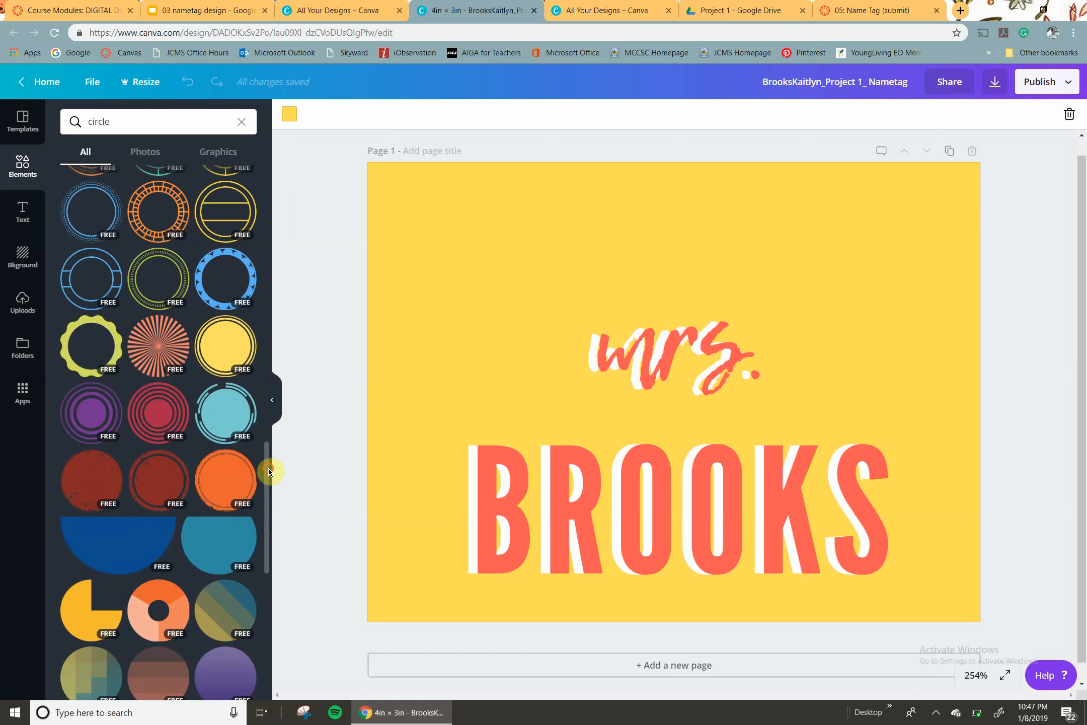
pyautogui.moveTo(268, 468); pyautogui.dragTo(246, 489)
pyautogui.moveTo(166, 334); pyautogui.dragTo(410, 232)
pyautogui.moveTo(568, 315); pyautogui.dragTo(563, 280)
# - Color the sunburst circle light gray and shrink it to a small circle in the page's upper-left corner
pyautogui.click(290, 114)
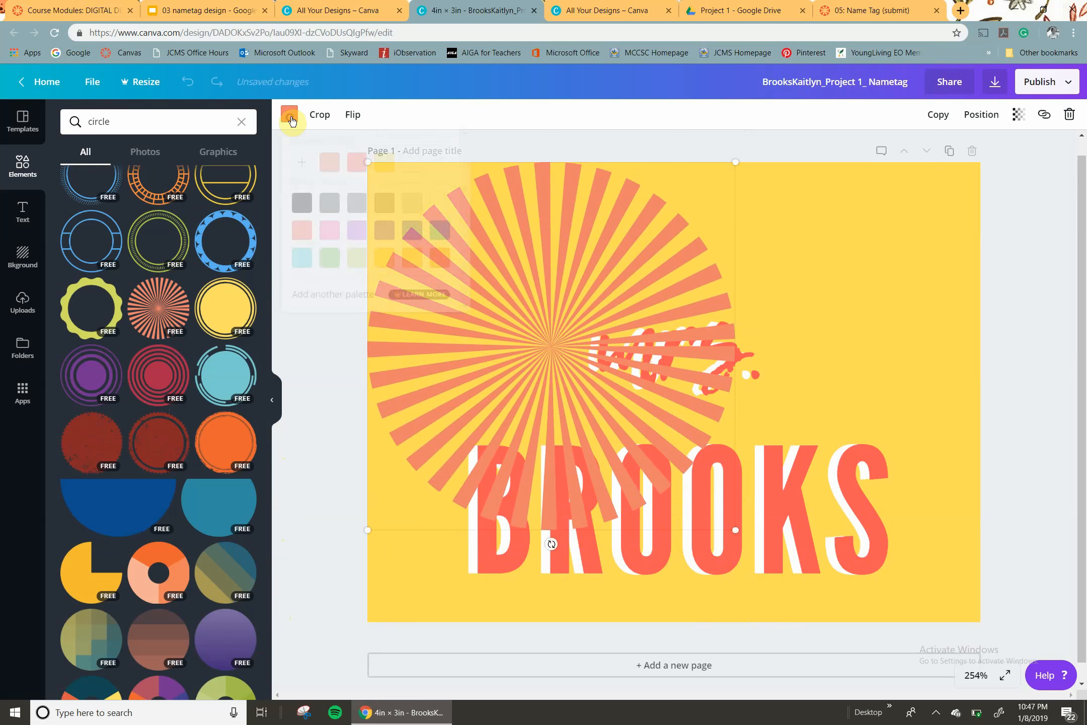
pyautogui.click(412, 205)
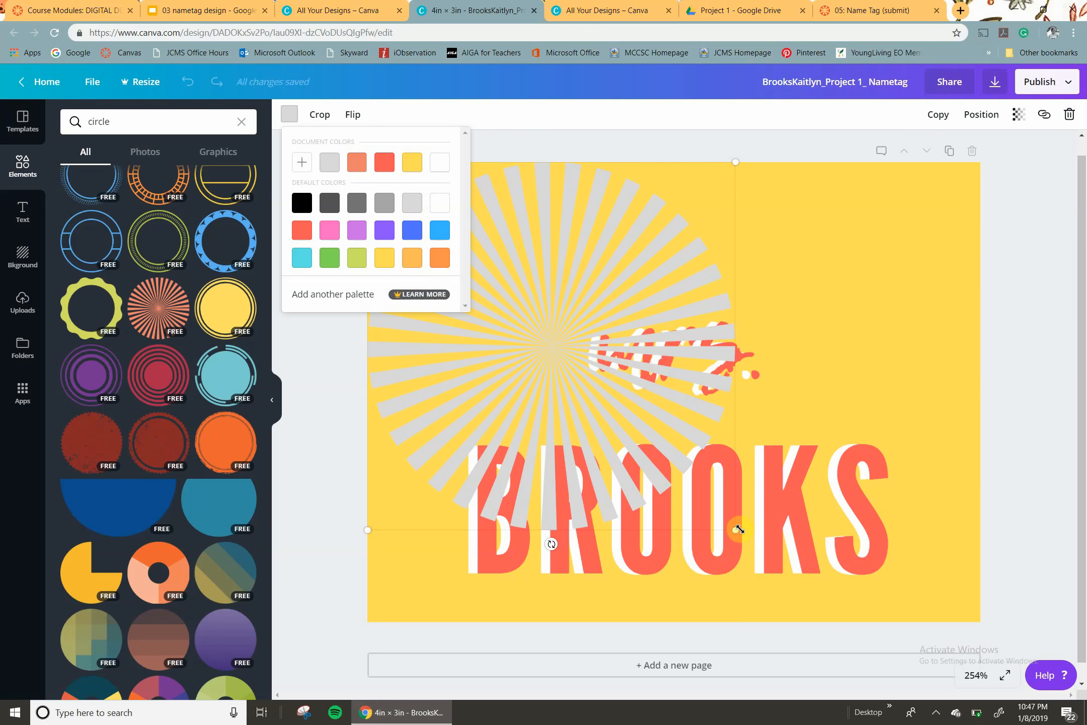
pyautogui.moveTo(735, 529); pyautogui.dragTo(410, 252)
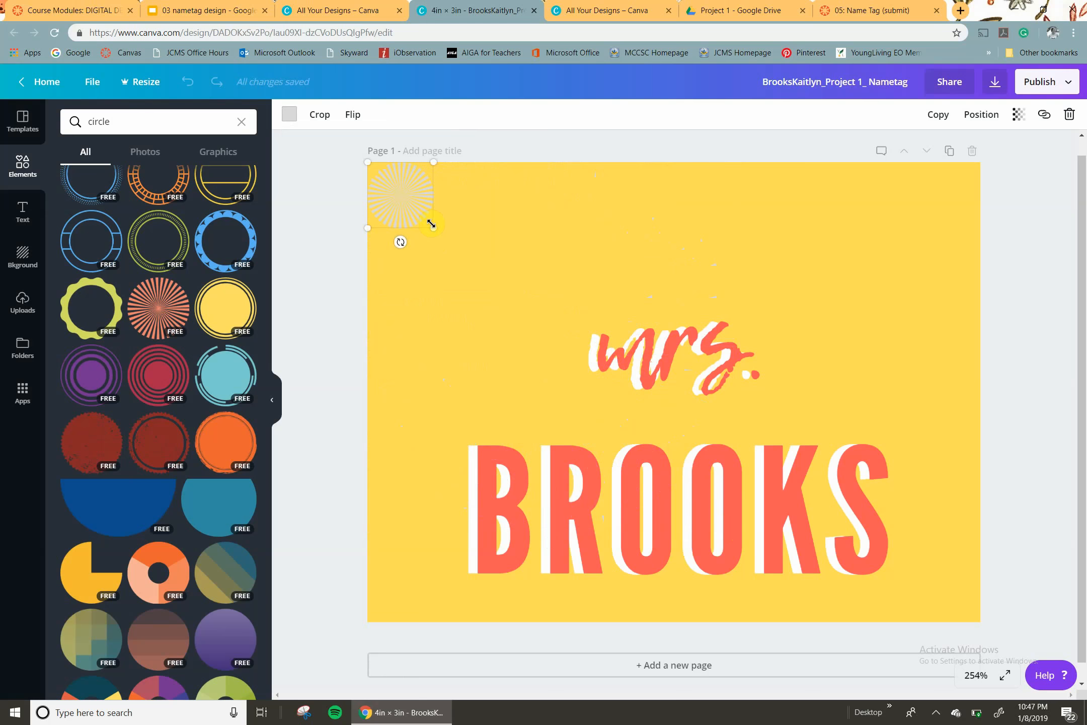
pyautogui.moveTo(430, 227); pyautogui.dragTo(459, 251)
# - Duplicate the gray sunburst circle twice and stack the copies directly below it along the page's left edge
pyautogui.click(938, 114)
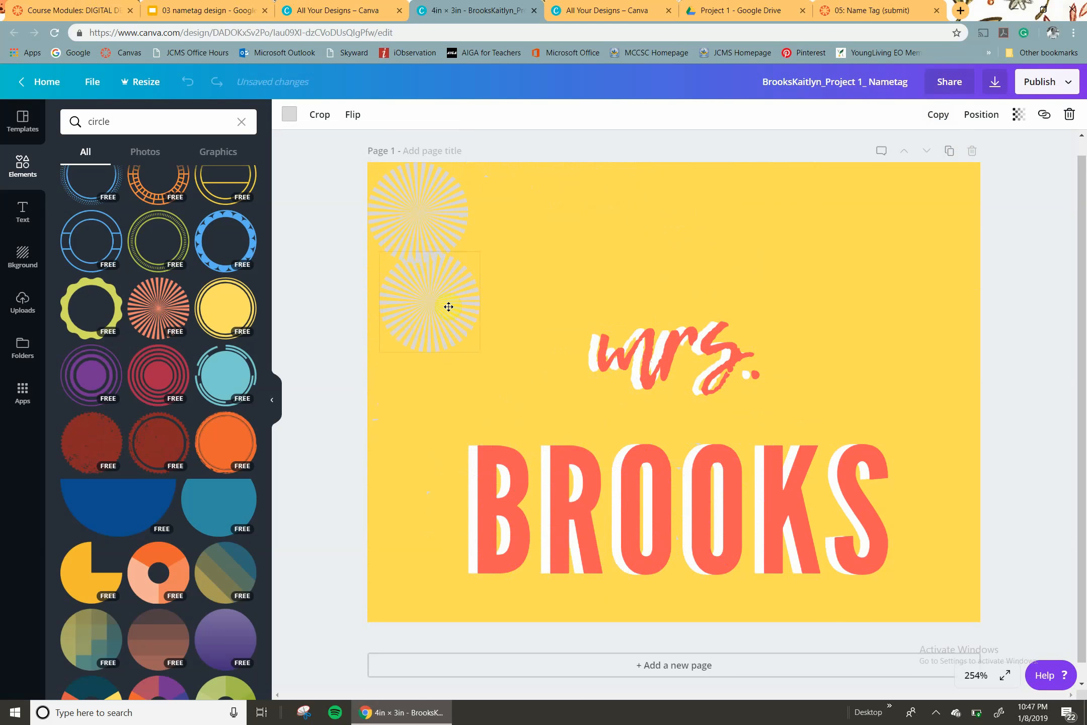
pyautogui.moveTo(448, 306); pyautogui.dragTo(444, 311)
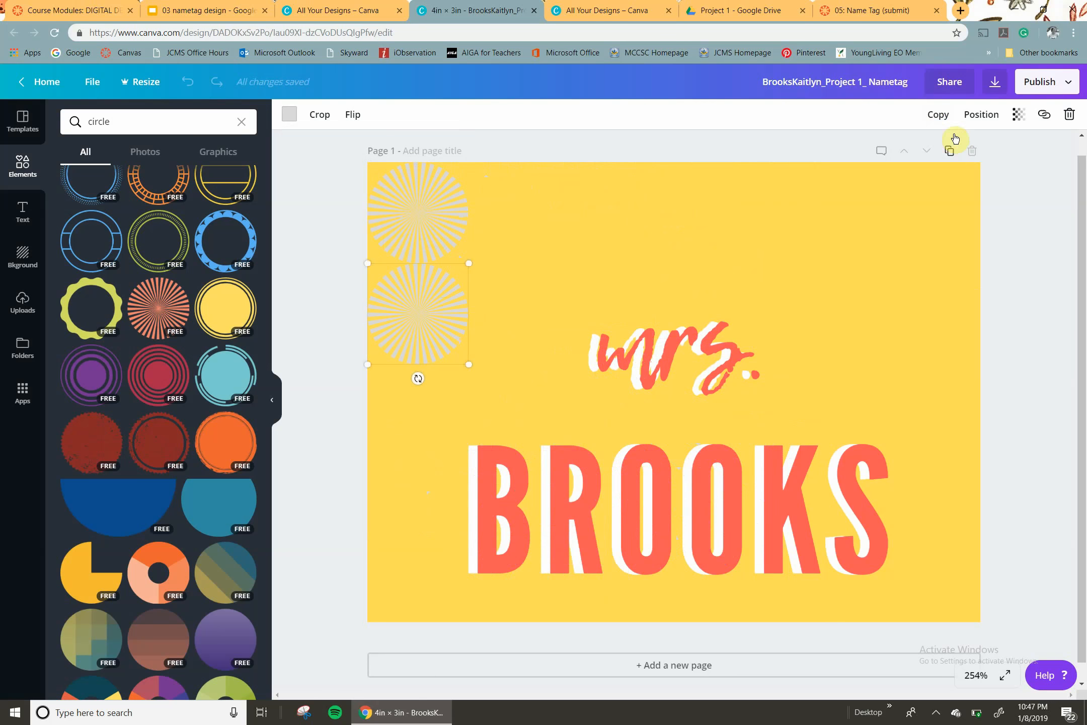
pyautogui.click(938, 114)
pyautogui.moveTo(472, 352); pyautogui.dragTo(429, 427)
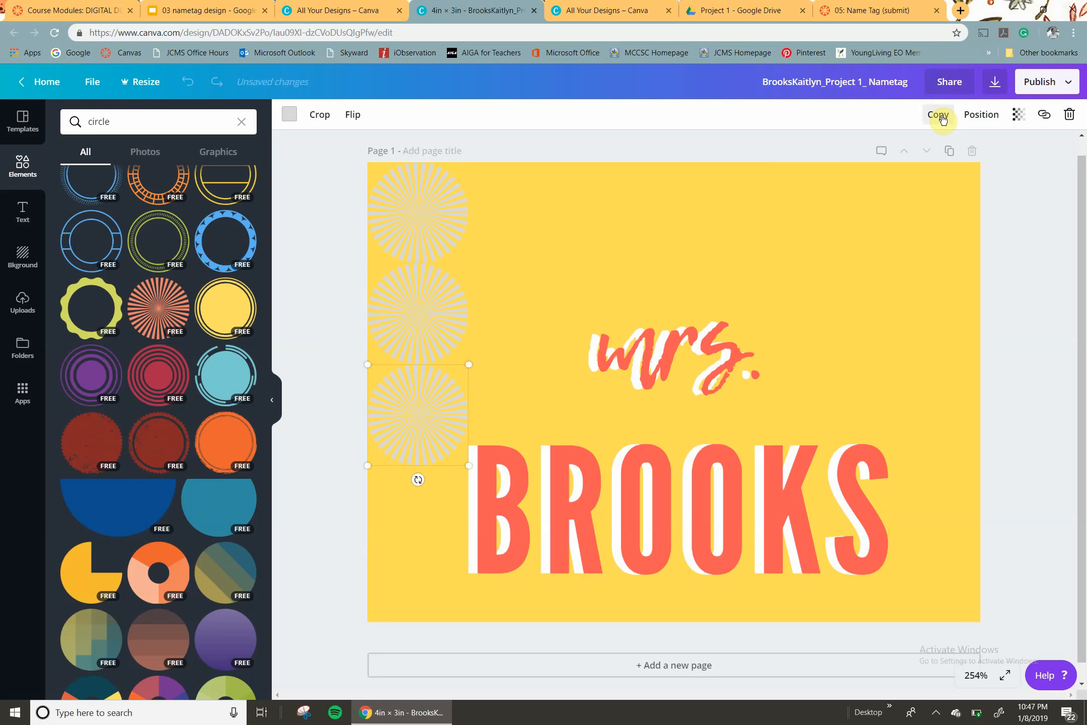
# - Duplicate the column of three sunburst circles and place the copy directly to its right as a second column
pyautogui.click(410, 214)
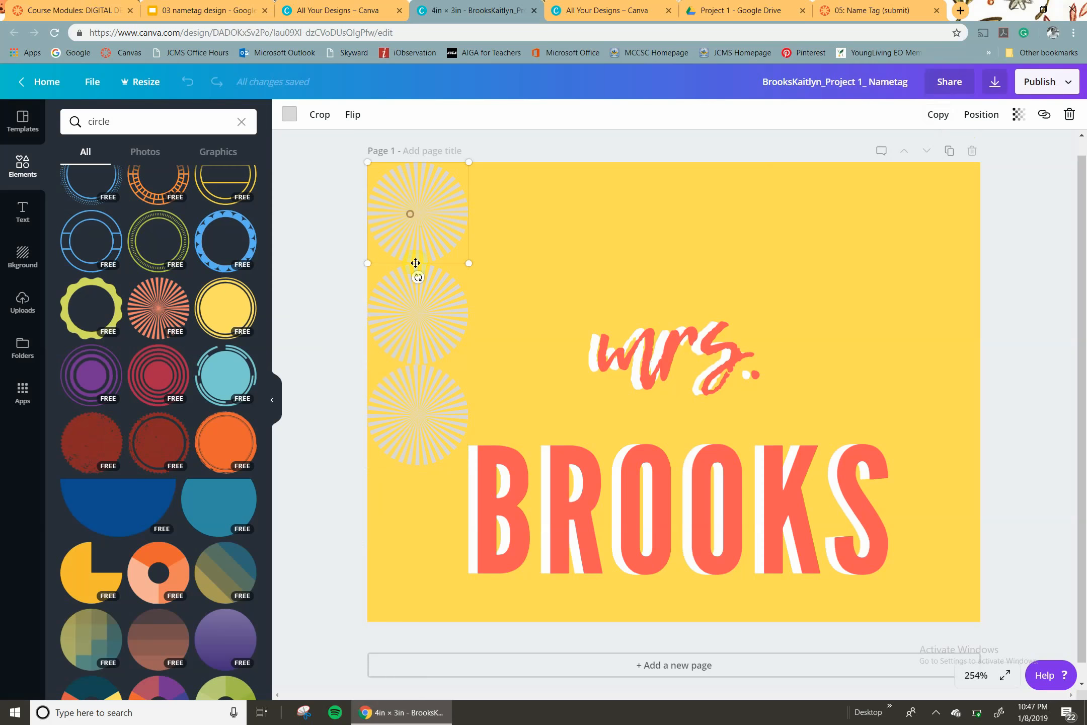
pyautogui.keyDown('shift'); pyautogui.click(424, 320); pyautogui.keyUp('shift')
pyautogui.keyDown('shift'); pyautogui.click(412, 441); pyautogui.keyUp('shift')
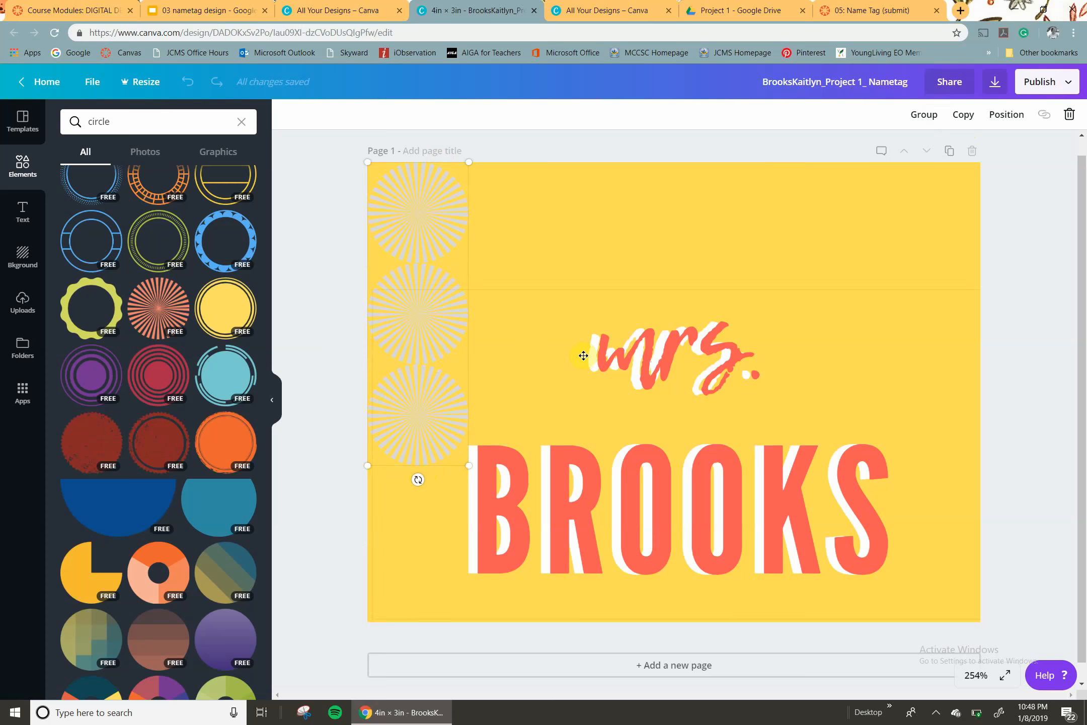
pyautogui.hotkey('ctrl', 'v')
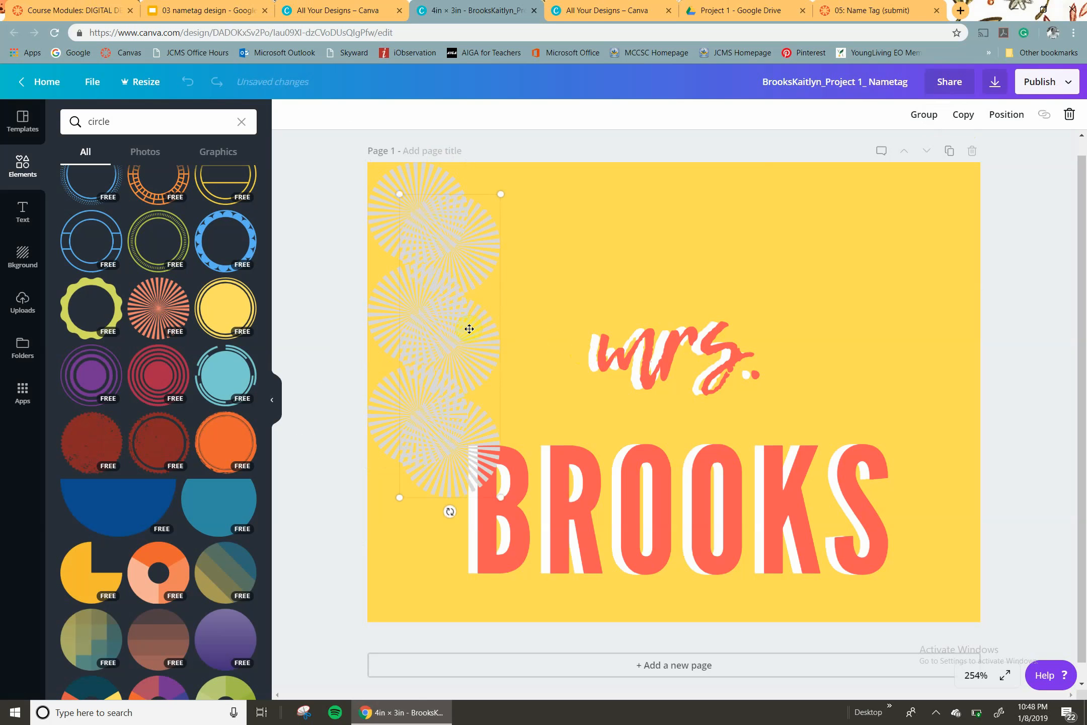
pyautogui.moveTo(476, 331); pyautogui.dragTo(547, 305)
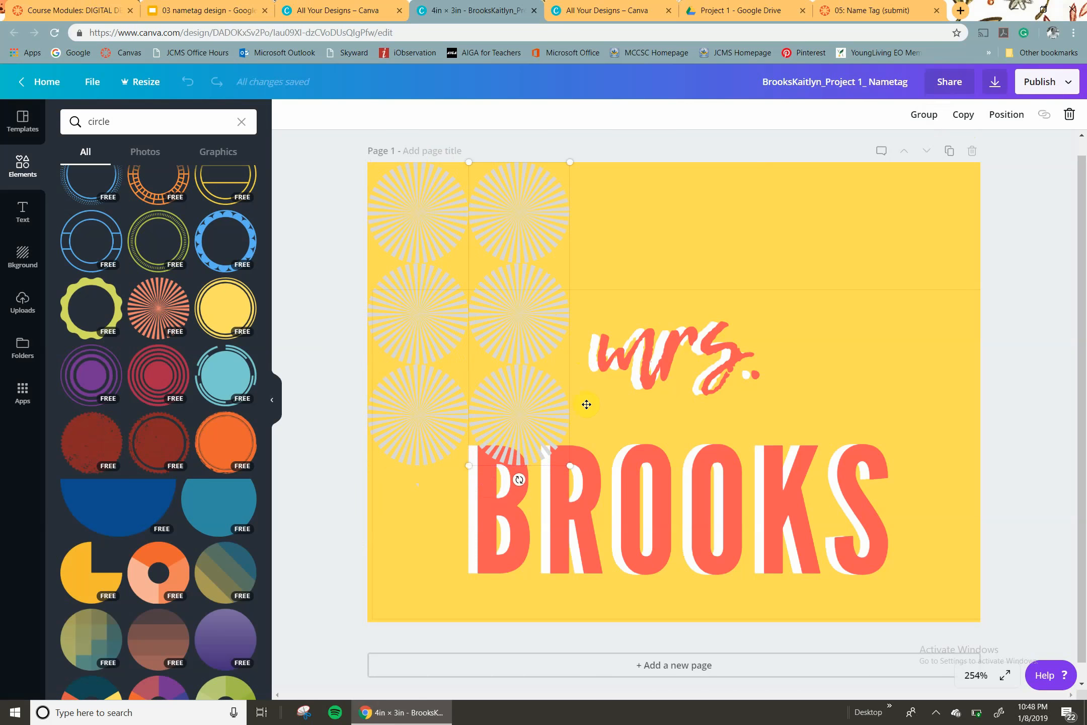
# - Duplicate the column of three gray sunburst circles four more times, placing the copies side by side until six columns span the page
pyautogui.hotkey('ctrl', 'v')
pyautogui.moveTo(553, 339); pyautogui.dragTo(732, 301)
pyautogui.hotkey('ctrl', 'v')
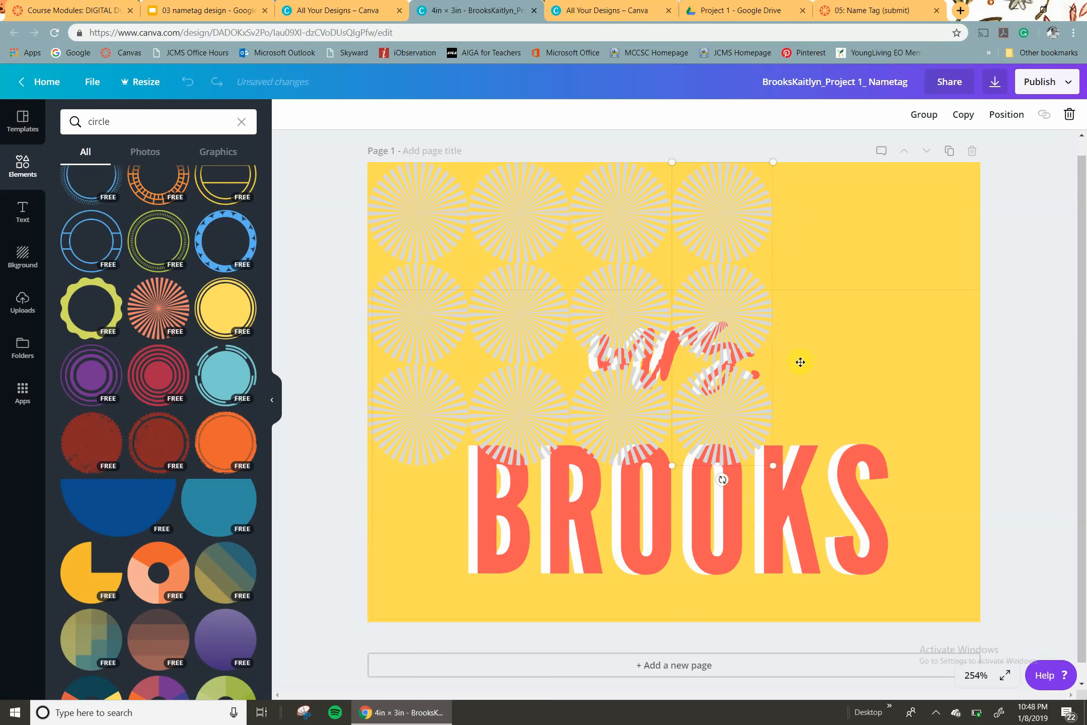
pyautogui.hotkey('ctrl', 'v')
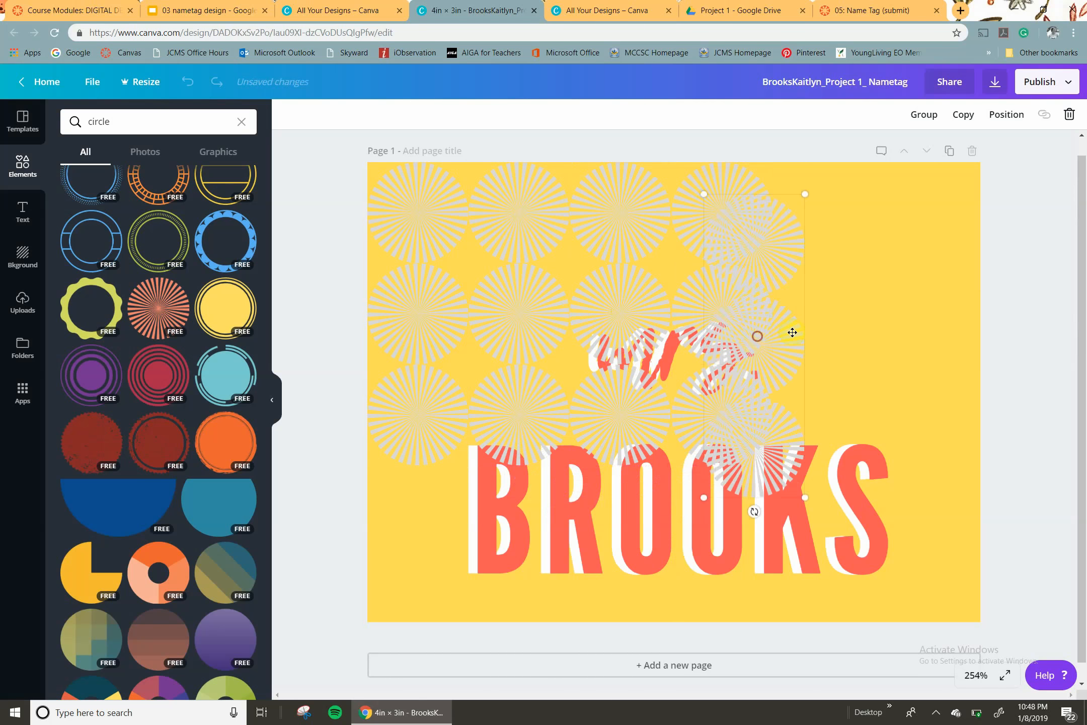
pyautogui.moveTo(792, 332); pyautogui.dragTo(827, 301)
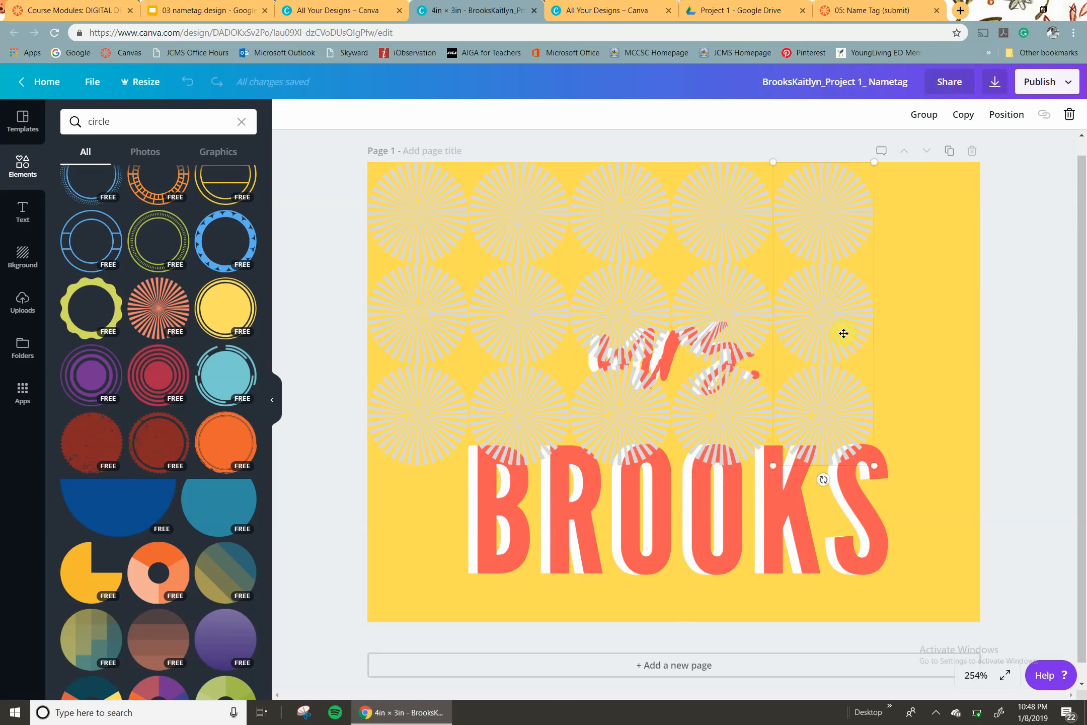
pyautogui.hotkey('ctrl', 'v')
pyautogui.moveTo(879, 336); pyautogui.dragTo(932, 305)
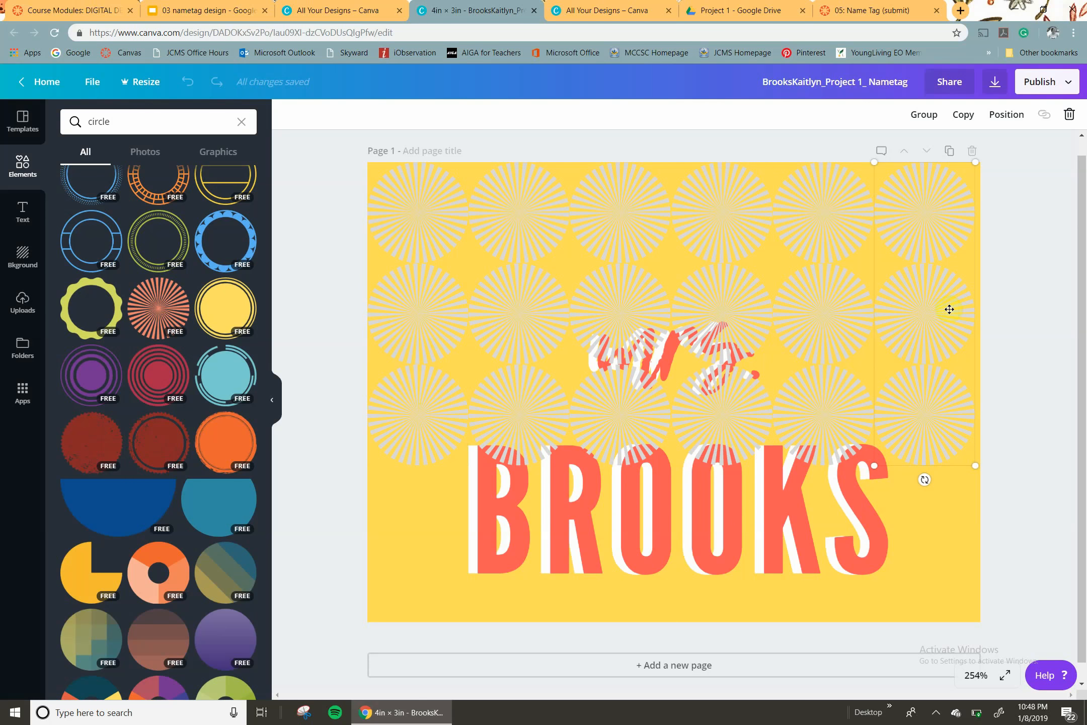
pyautogui.click(1055, 336)
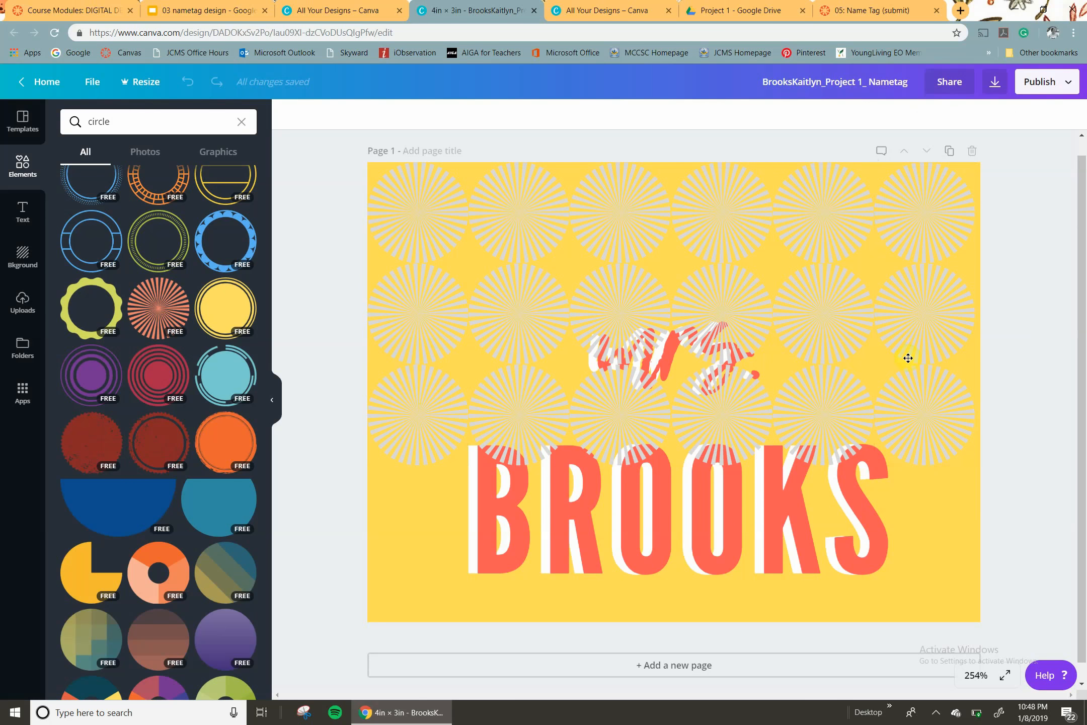
# - Select the sunburst circles across all six columns and move the pattern down over the name text
pyautogui.click(433, 212)
pyautogui.keyDown('shift'); pyautogui.click(425, 316); pyautogui.keyUp('shift')
pyautogui.keyDown('shift'); pyautogui.click(425, 417); pyautogui.keyUp('shift')
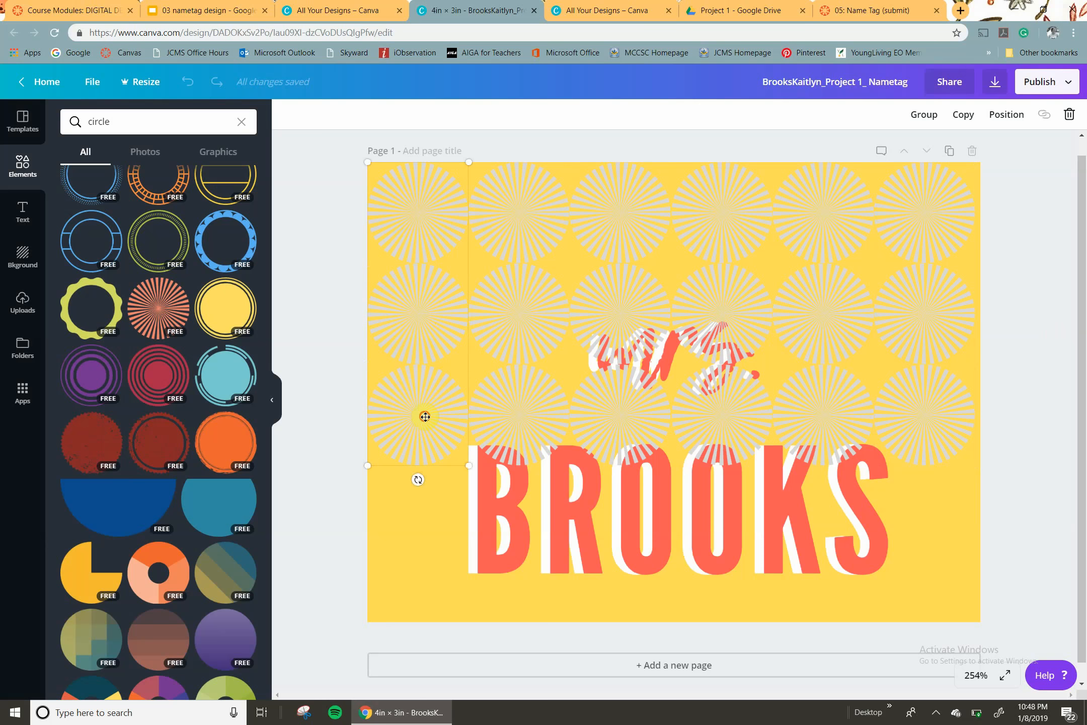
pyautogui.keyDown('shift'); pyautogui.click(502, 235); pyautogui.keyUp('shift')
pyautogui.keyDown('shift'); pyautogui.click(510, 291); pyautogui.keyUp('shift')
pyautogui.keyDown('shift'); pyautogui.click(640, 280); pyautogui.keyUp('shift')
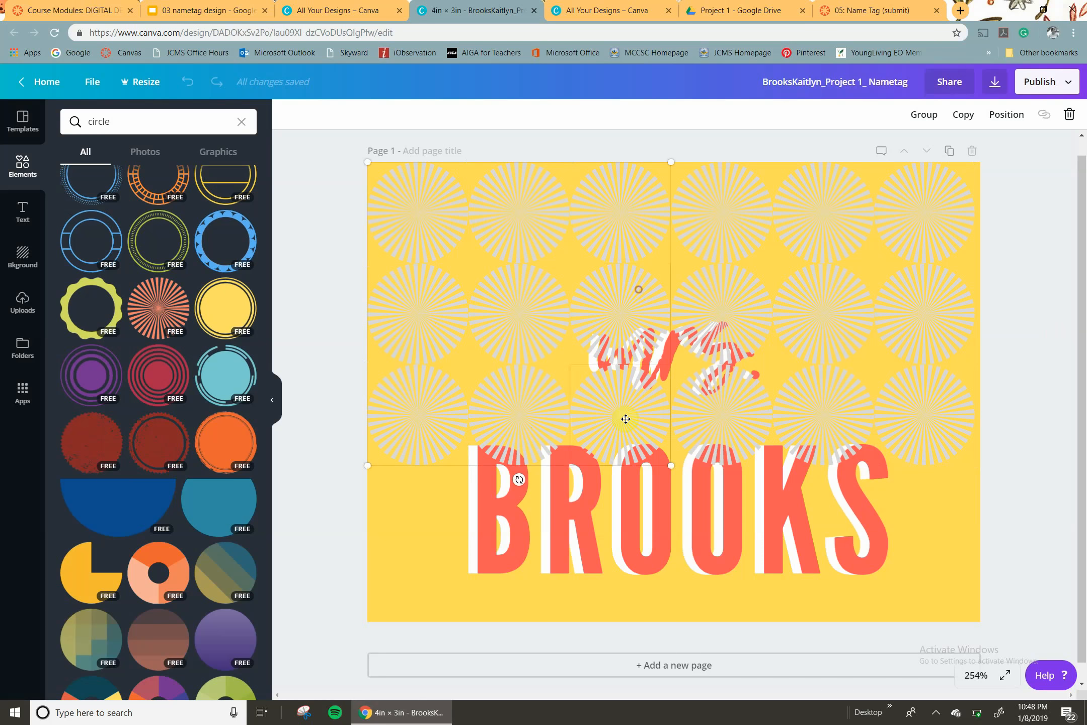
pyautogui.keyDown('shift'); pyautogui.click(626, 437); pyautogui.keyUp('shift')
pyautogui.keyDown('shift'); pyautogui.click(733, 417); pyautogui.keyUp('shift')
pyautogui.keyDown('shift'); pyautogui.click(735, 301); pyautogui.keyUp('shift')
pyautogui.keyDown('shift'); pyautogui.click(733, 221); pyautogui.keyUp('shift')
pyautogui.keyDown('shift'); pyautogui.click(813, 217); pyautogui.keyUp('shift')
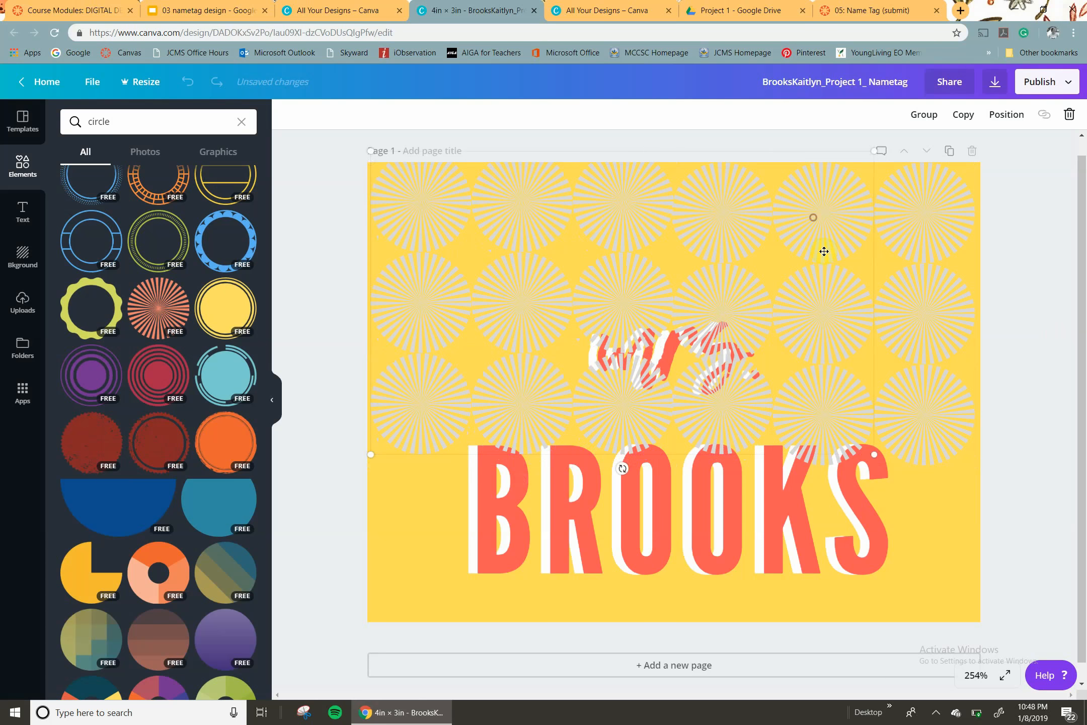
pyautogui.keyDown('shift'); pyautogui.click(939, 381); pyautogui.keyUp('shift')
pyautogui.keyDown('shift'); pyautogui.click(938, 241); pyautogui.keyUp('shift')
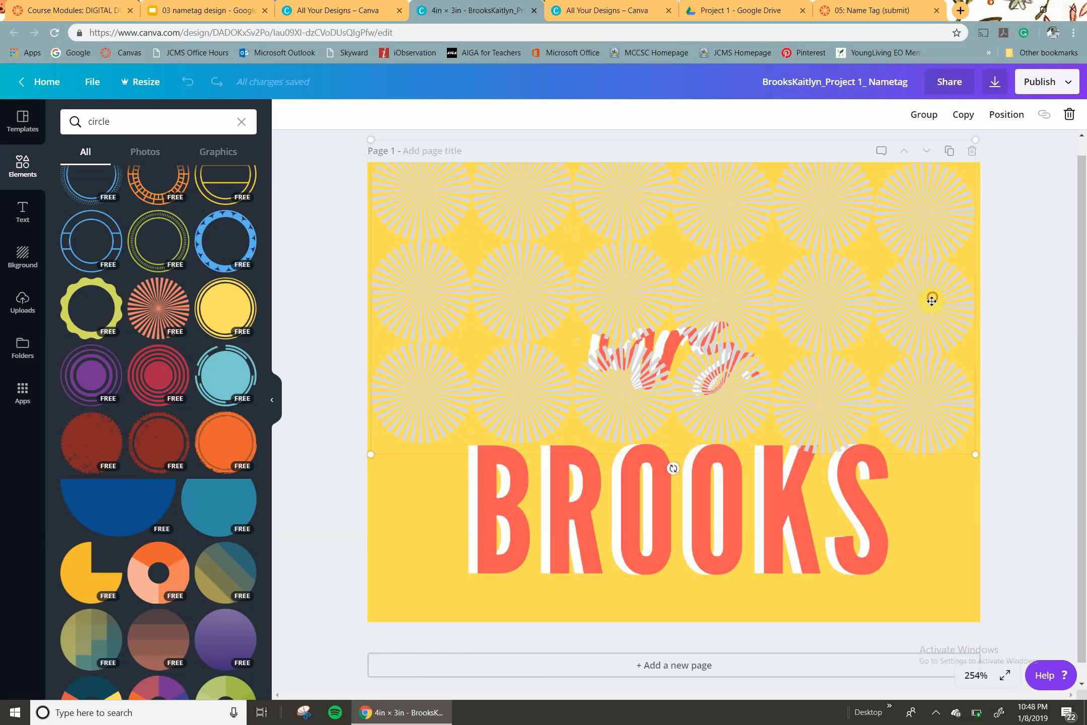
pyautogui.moveTo(931, 300); pyautogui.dragTo(924, 378)
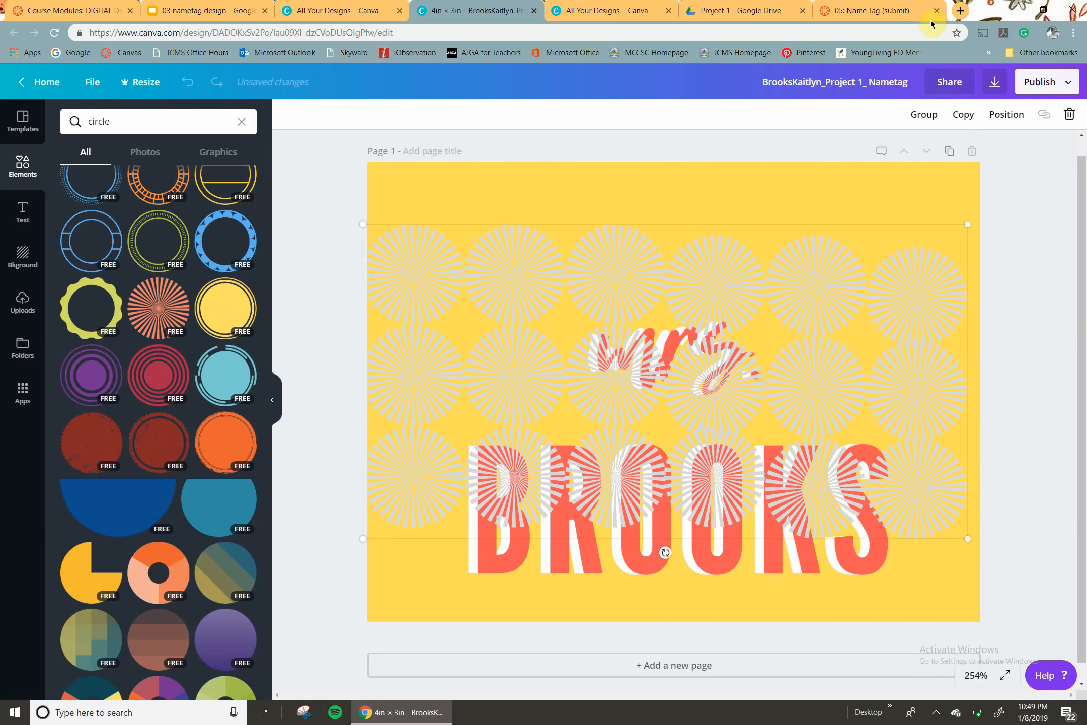
# - Send the sunburst circles to the back, then bring them forward between the white shadow text and the coral text
pyautogui.click(999, 116)
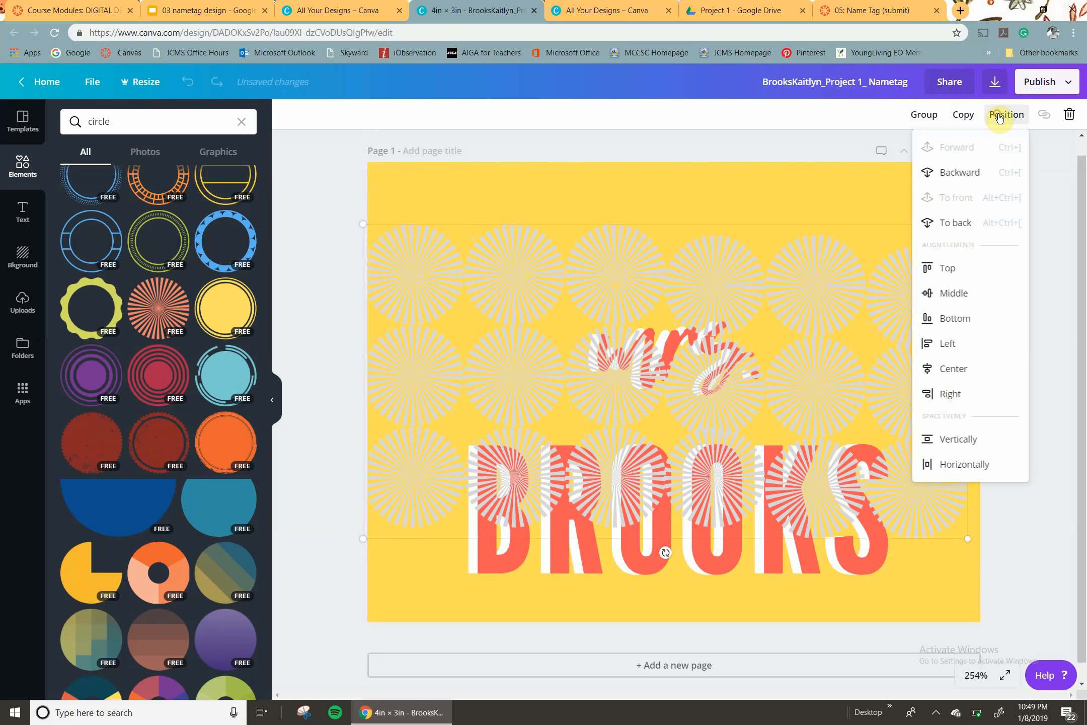
pyautogui.click(972, 225)
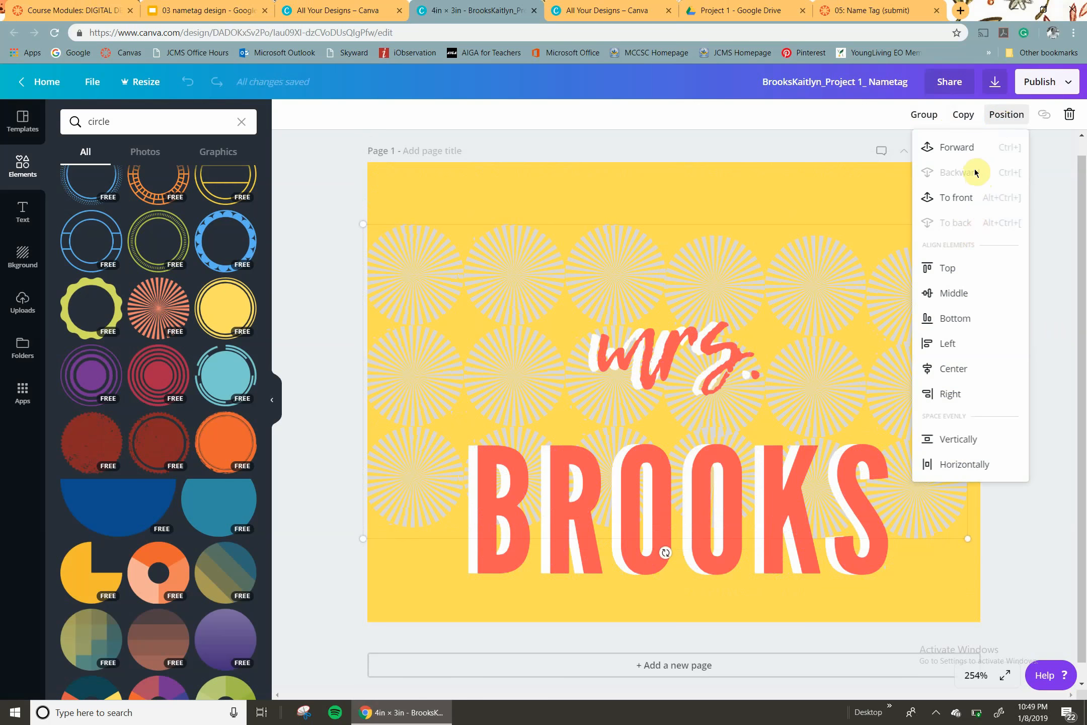
pyautogui.click(967, 148)
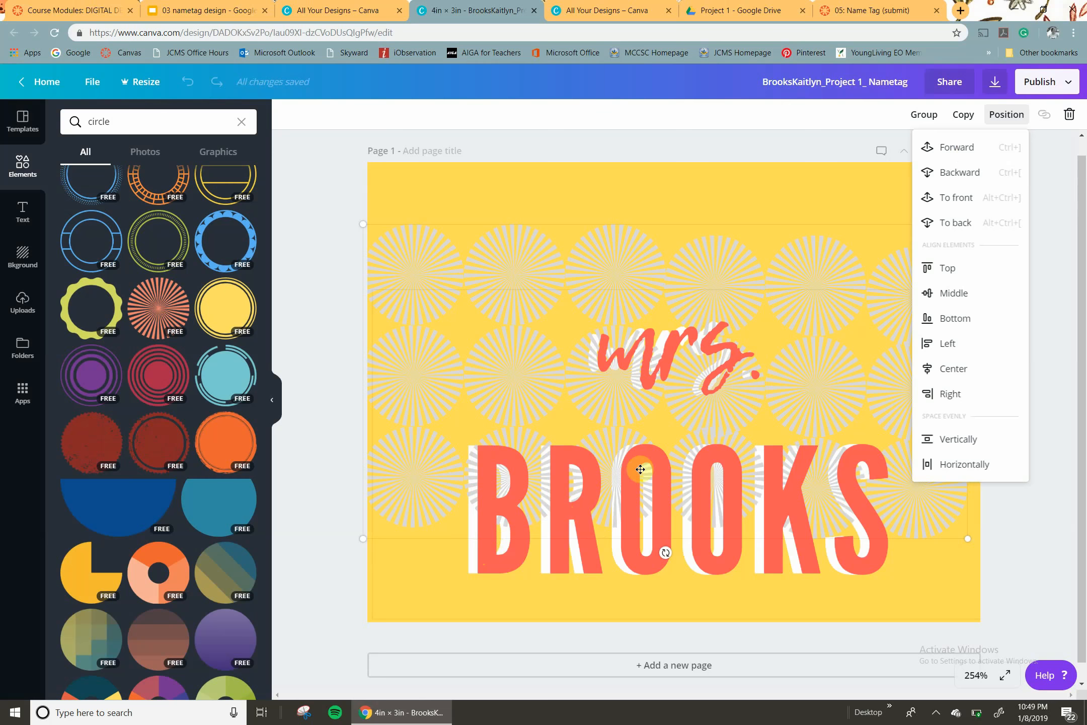
pyautogui.click(1023, 601)
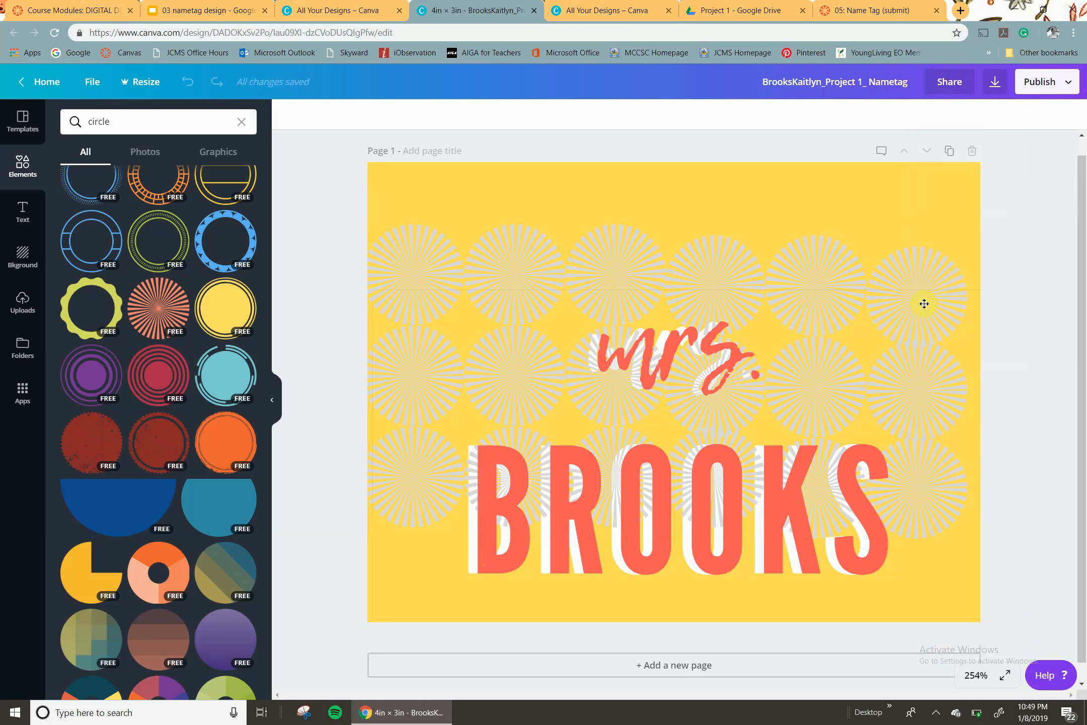
# - Delete the coral surname text lying over the sunburst circles
pyautogui.click(417, 273)
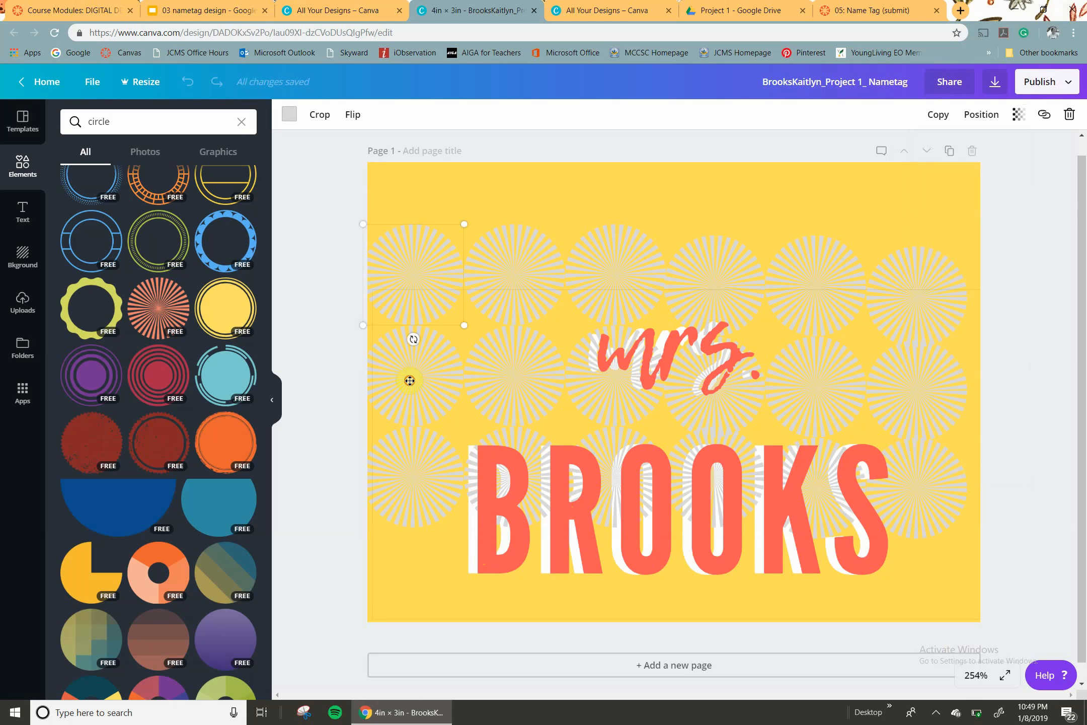
pyautogui.click(409, 380)
pyautogui.click(430, 500)
pyautogui.press('Delete')
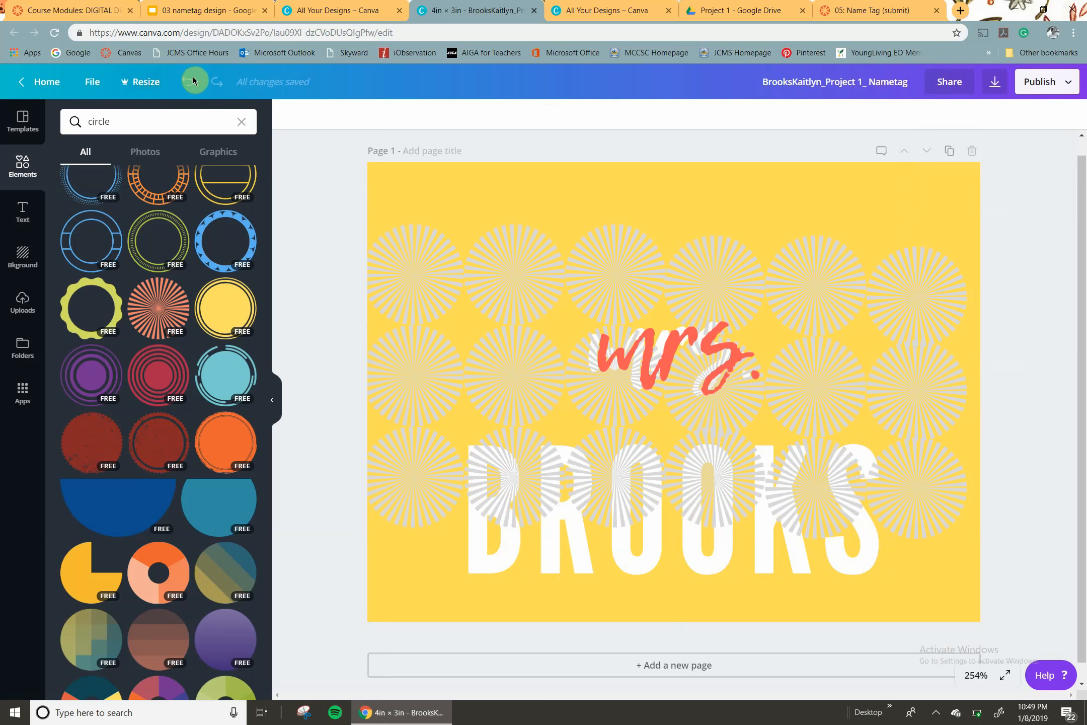
# - Try to undo the deletion of the coral surname text
pyautogui.click(242, 123)
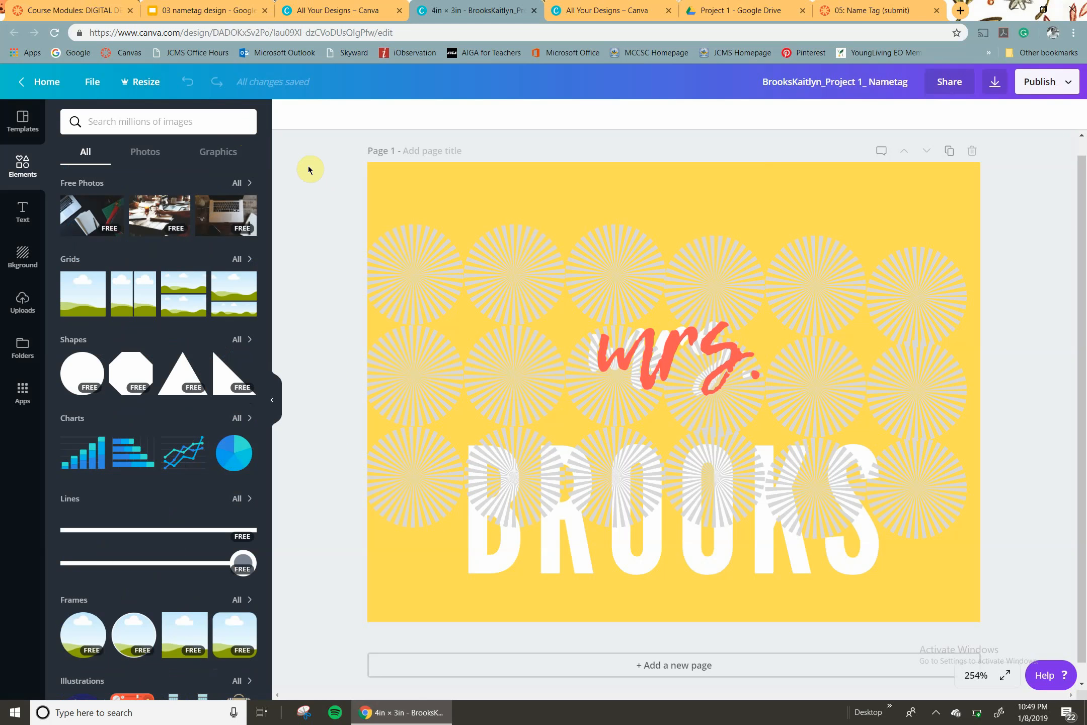
pyautogui.click(186, 82)
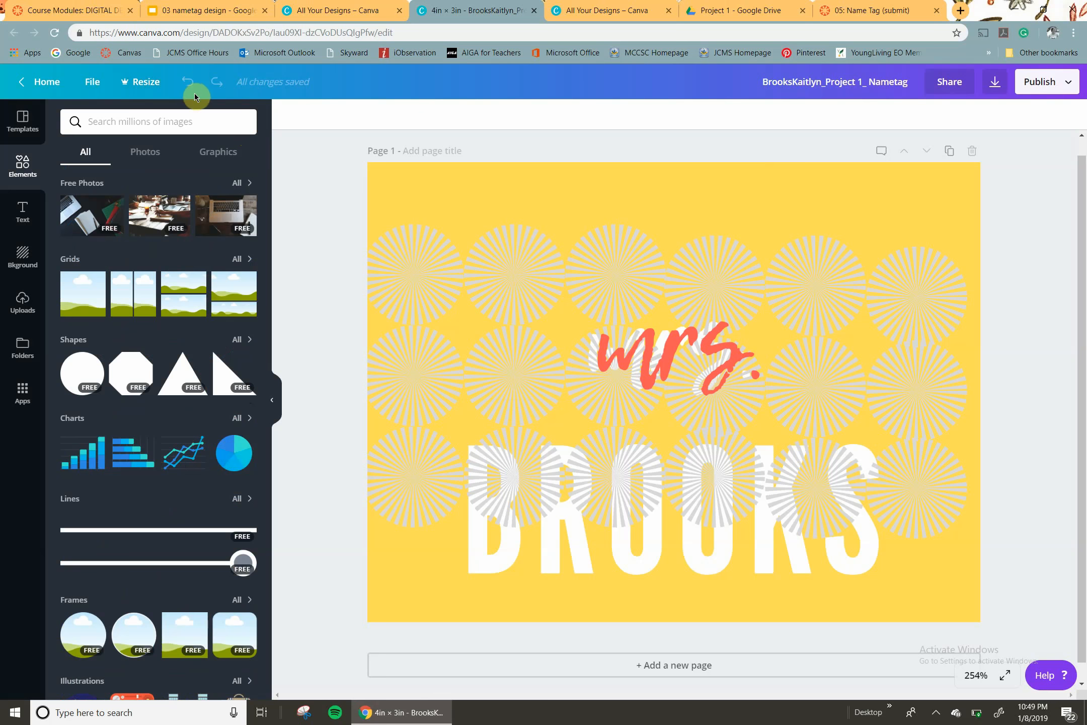
pyautogui.click(31, 126)
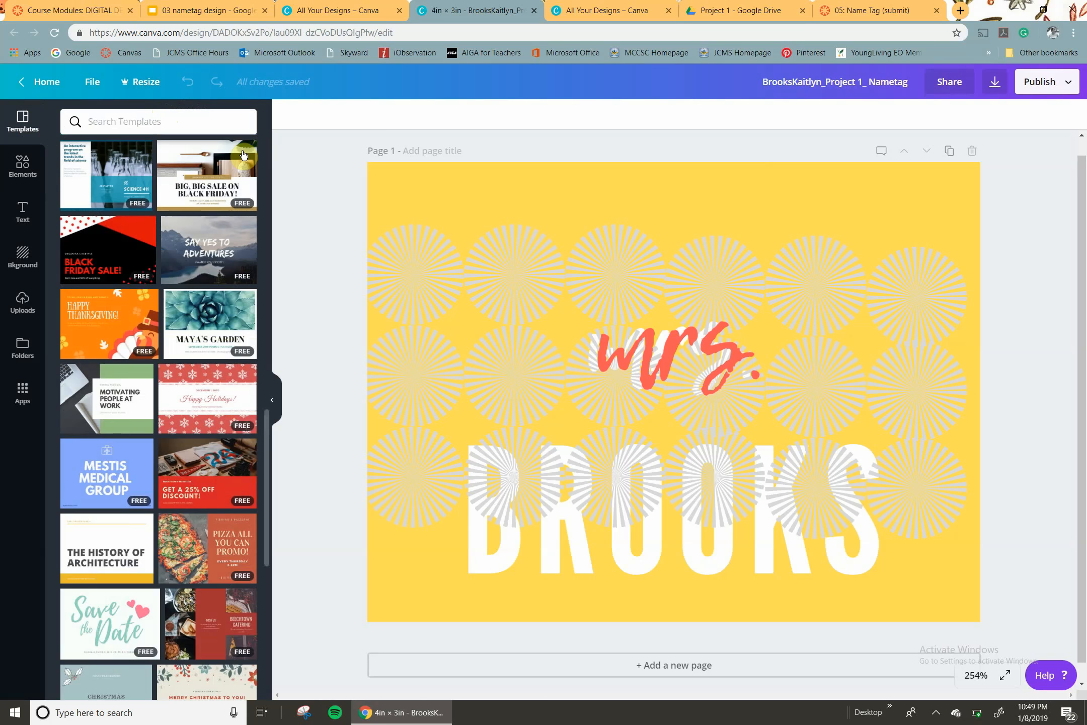
pyautogui.click(211, 83)
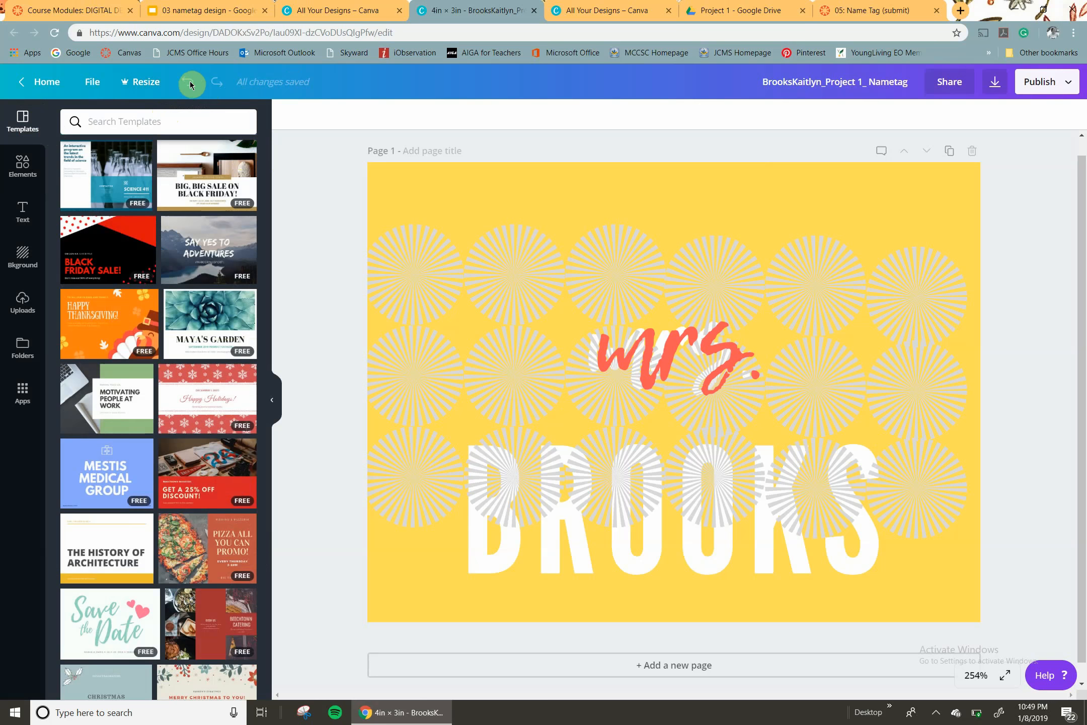
# - Duplicate the grouped white "mrs." and surname text and move the copy aside toward the page's lower-right corner
pyautogui.click(576, 549)
pyautogui.click(496, 547)
pyautogui.moveTo(489, 542); pyautogui.dragTo(874, 555)
pyautogui.click(875, 555)
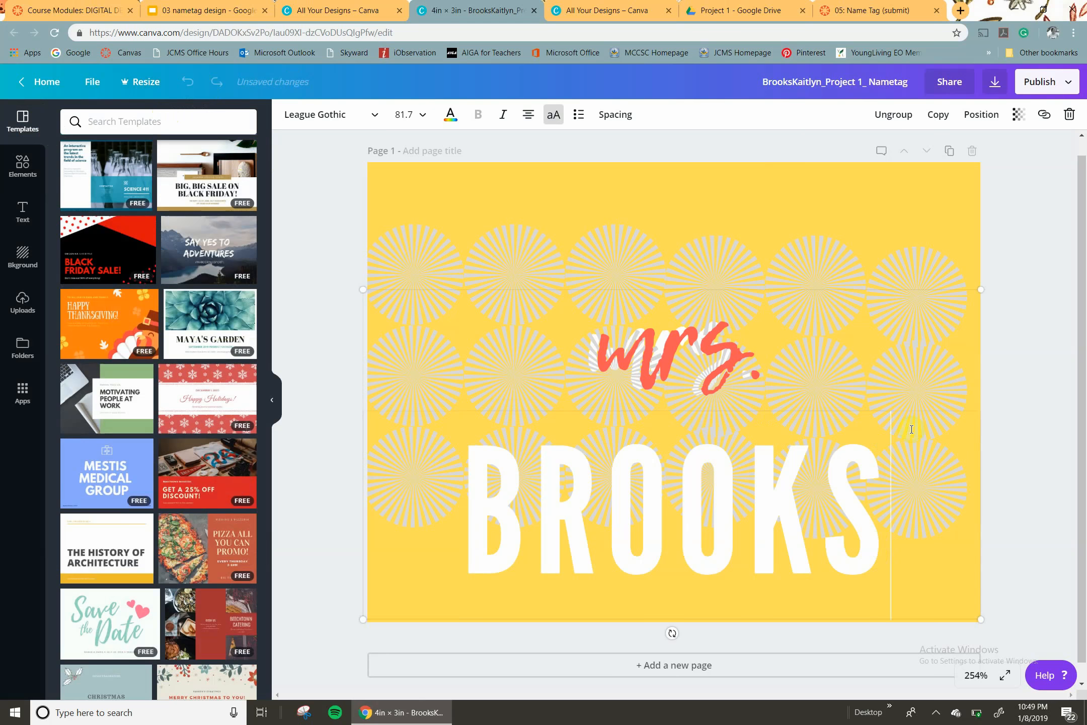
pyautogui.click(937, 114)
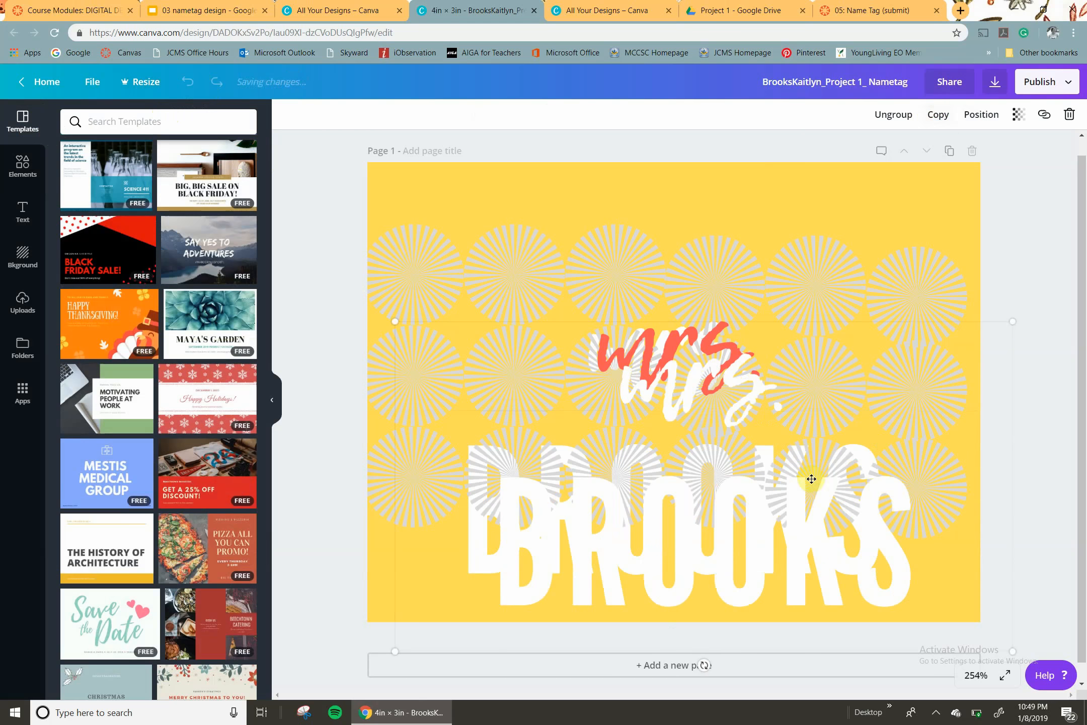
pyautogui.moveTo(761, 544); pyautogui.dragTo(871, 545)
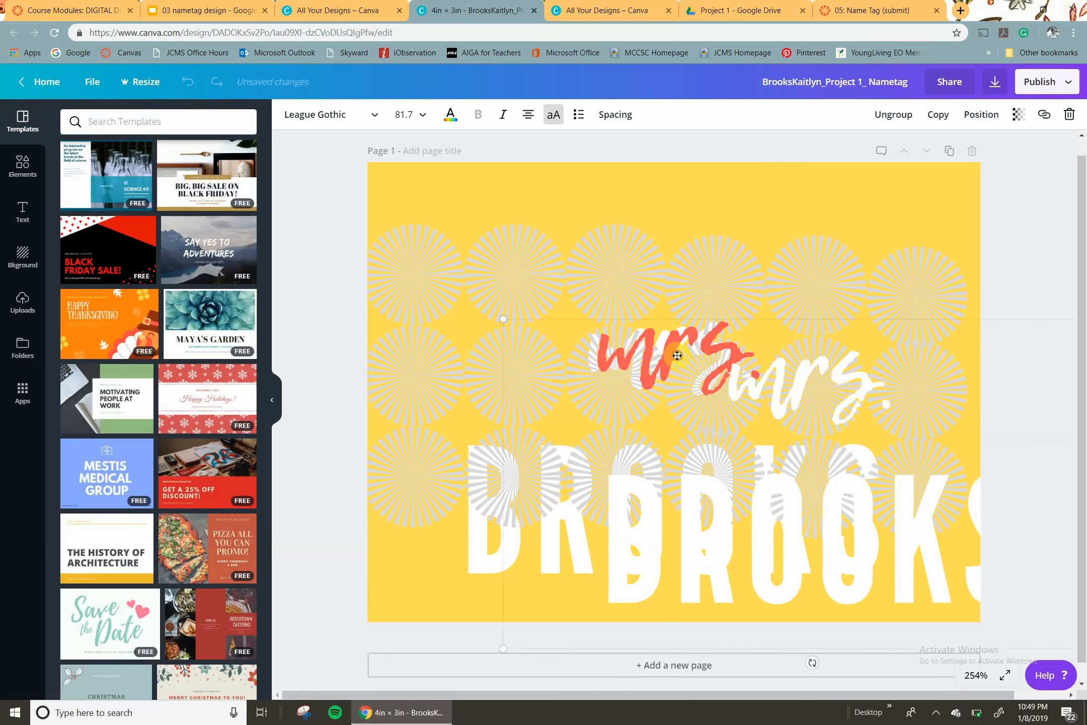
pyautogui.click(676, 355)
pyautogui.moveTo(703, 587); pyautogui.dragTo(772, 588)
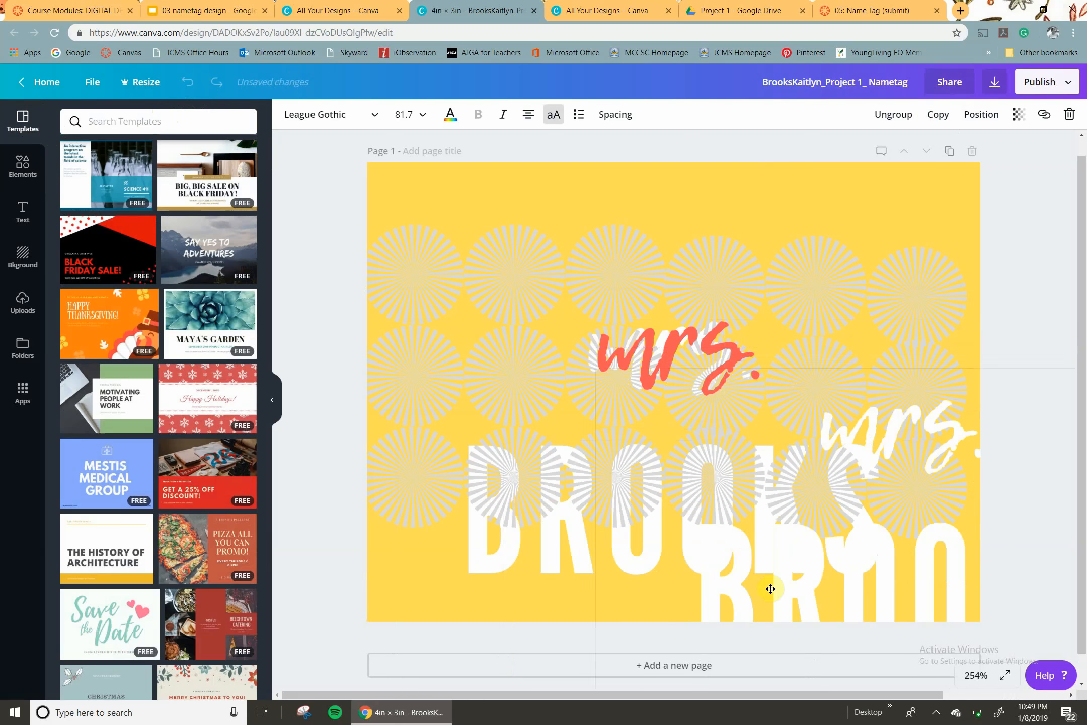
# - Delete the coral "mrs." text, leaving its white shadow in place
pyautogui.click(687, 298)
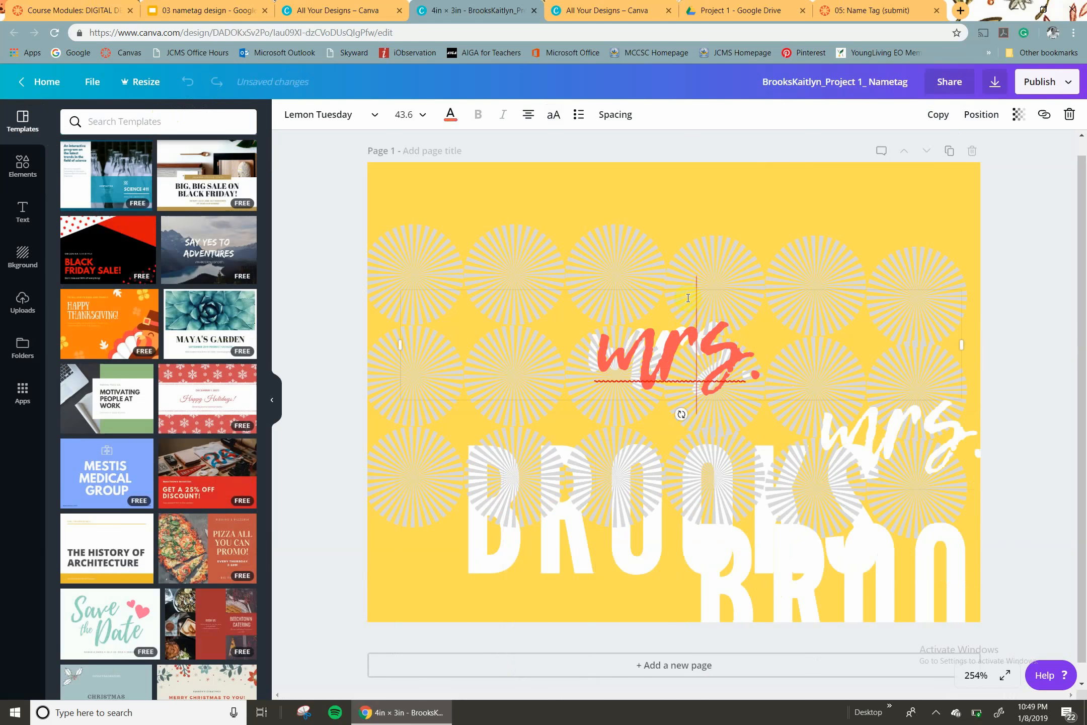
pyautogui.click(723, 342)
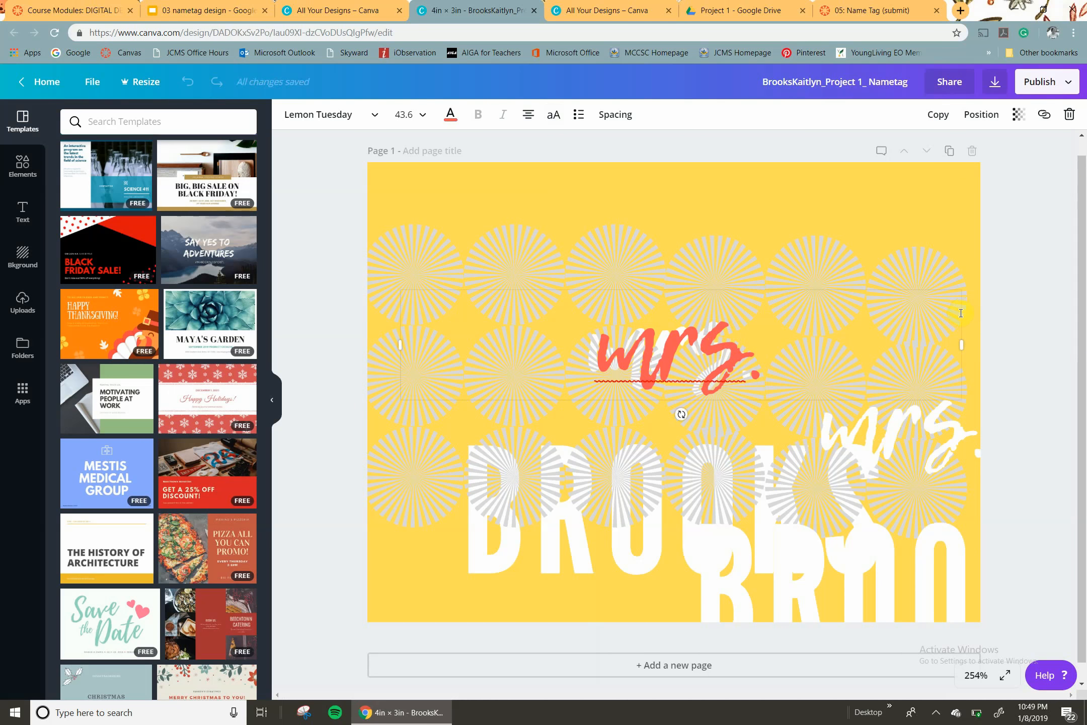
pyautogui.press('Escape')
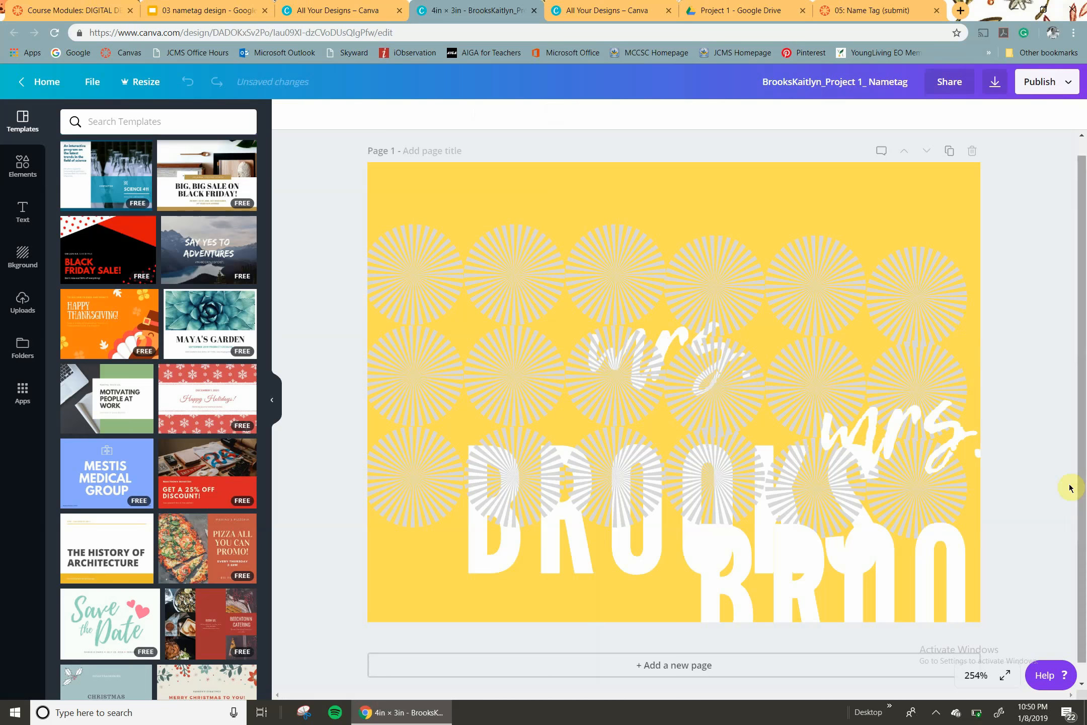
# - Move the duplicated text group back over the original white text and color its "mrs." coral
pyautogui.moveTo(822, 577); pyautogui.dragTo(617, 493)
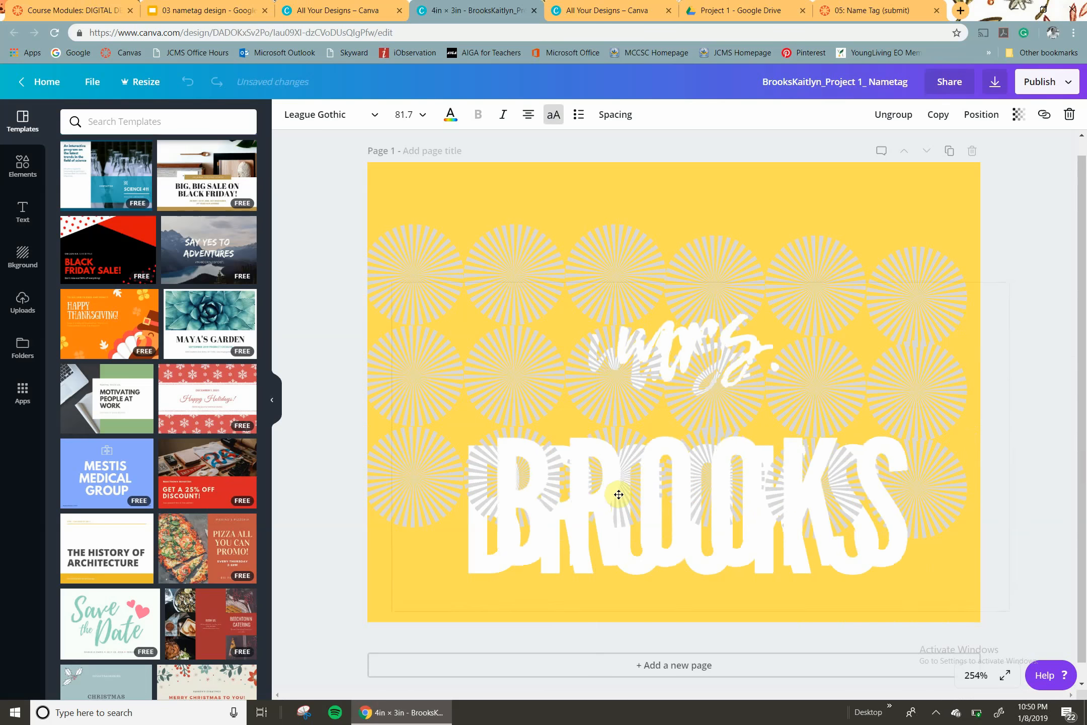
pyautogui.doubleClick(631, 363)
pyautogui.click(630, 363)
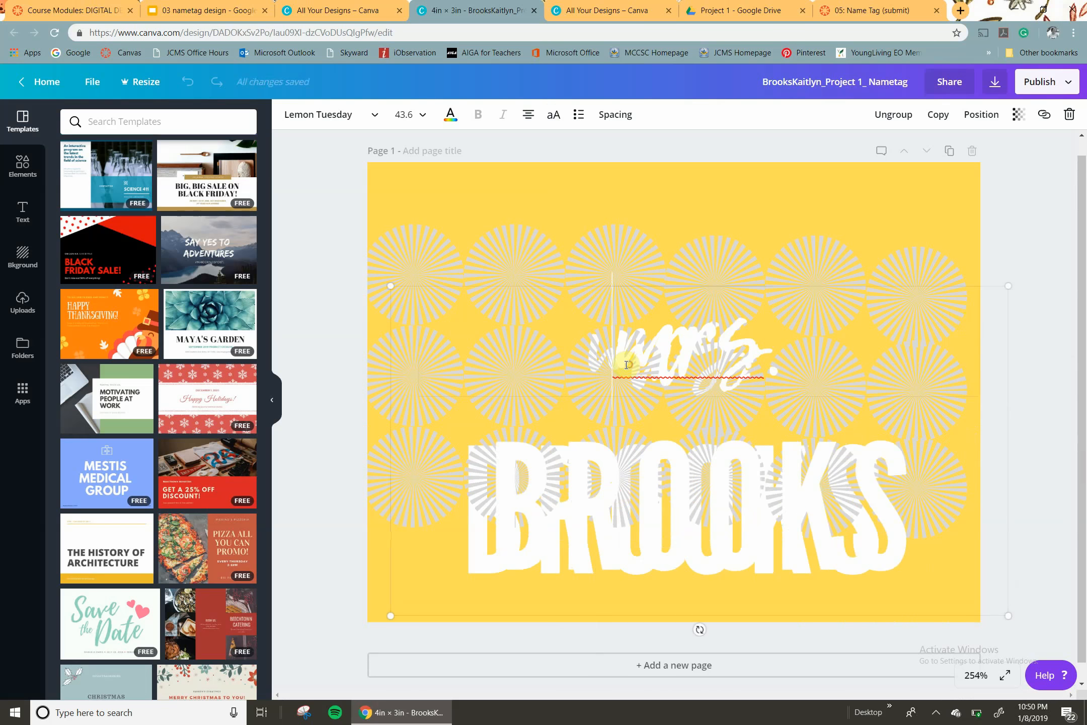
pyautogui.hotkey('ctrl', 'a')
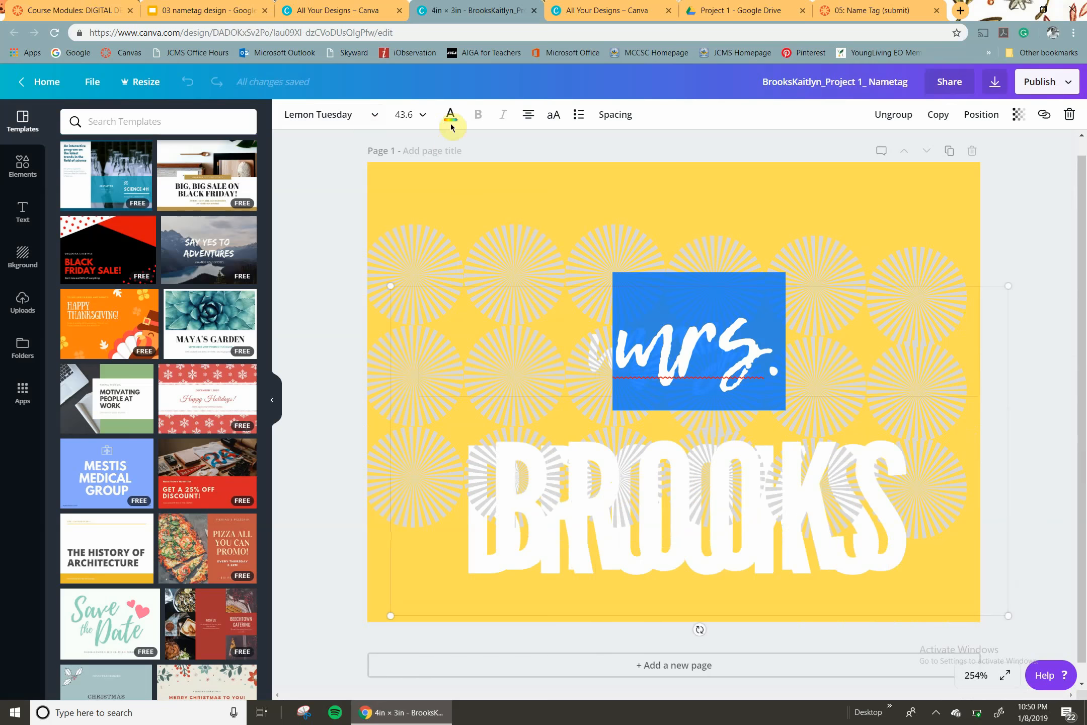
pyautogui.click(450, 114)
pyautogui.click(461, 232)
# - Color the duplicate's surname text coral and offset the group slightly above the white shadow text
pyautogui.click(545, 547)
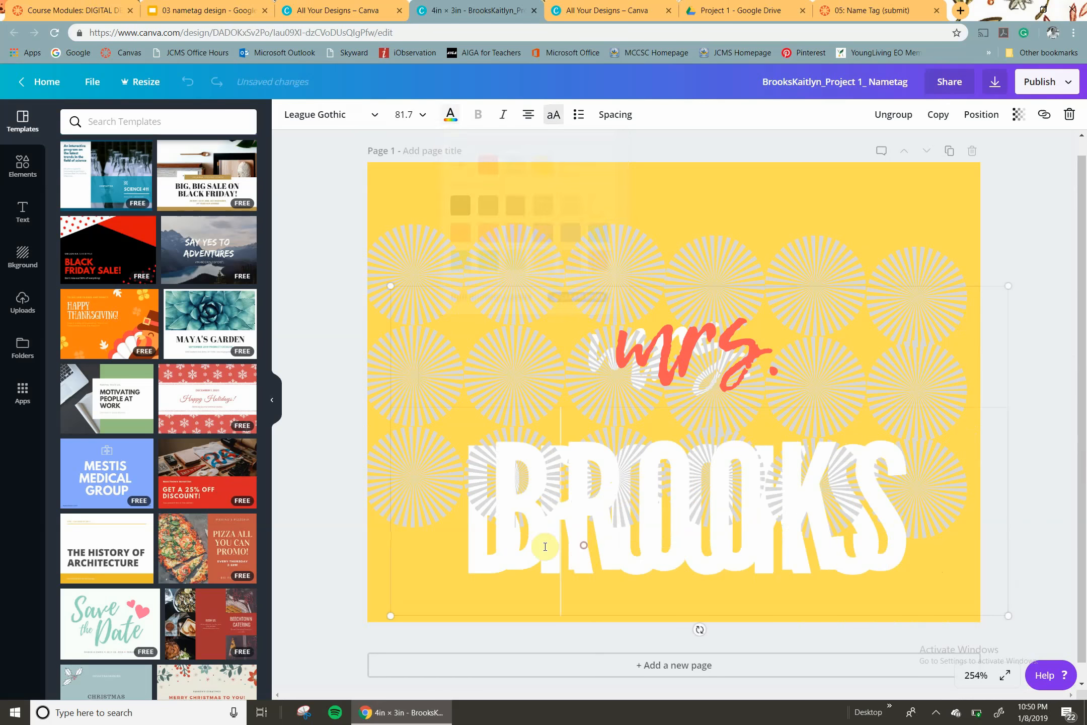
pyautogui.moveTo(526, 529); pyautogui.dragTo(1014, 570)
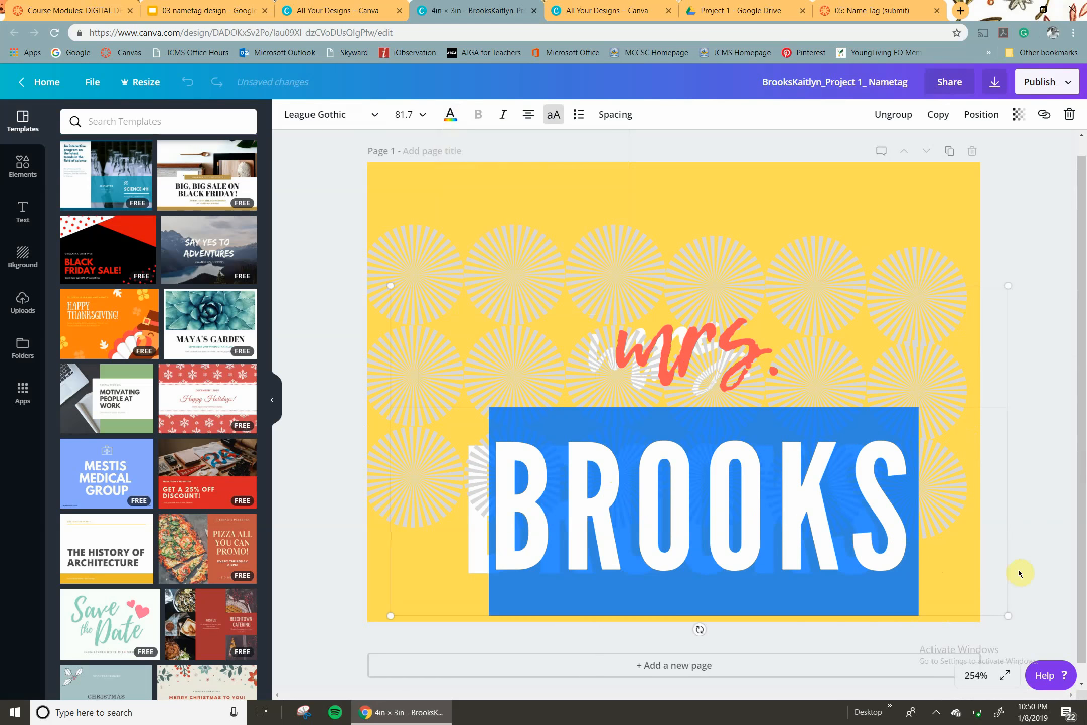
pyautogui.click(451, 115)
pyautogui.click(461, 233)
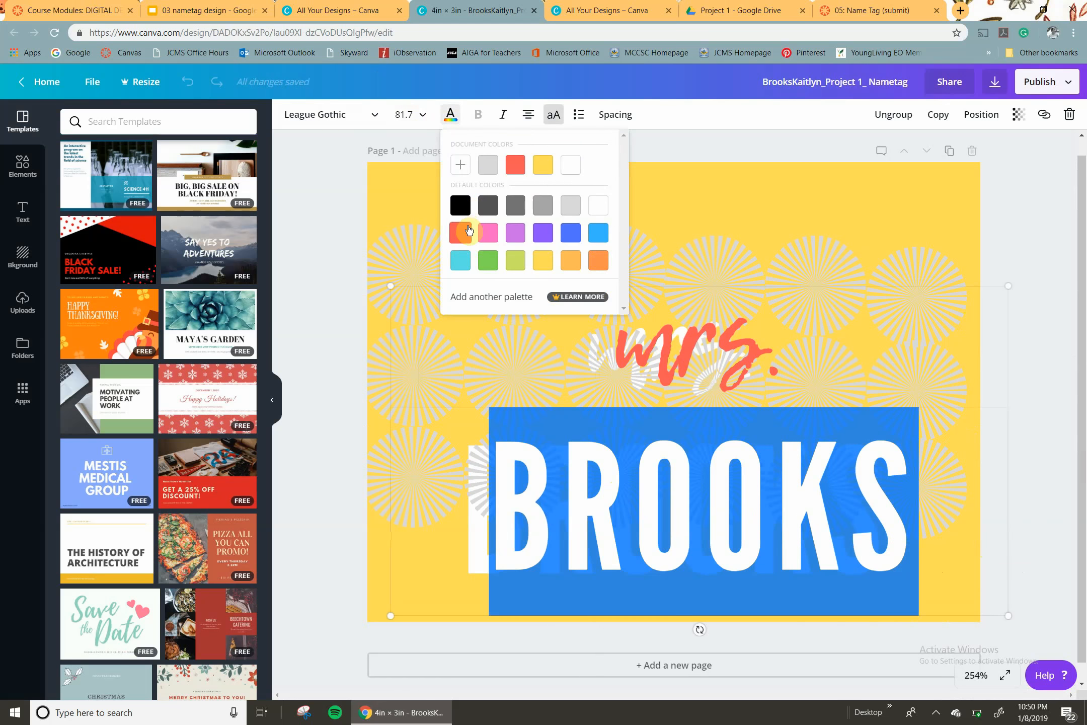
pyautogui.click(989, 526)
pyautogui.moveTo(785, 484)
pyautogui.mouseDown()
pyautogui.moveTo(760, 487)
pyautogui.moveTo(795, 483)
pyautogui.moveTo(784, 479)
pyautogui.mouseUp()
# - Delete the sunburst circle at the upper-right end of the pattern
pyautogui.click(919, 272)
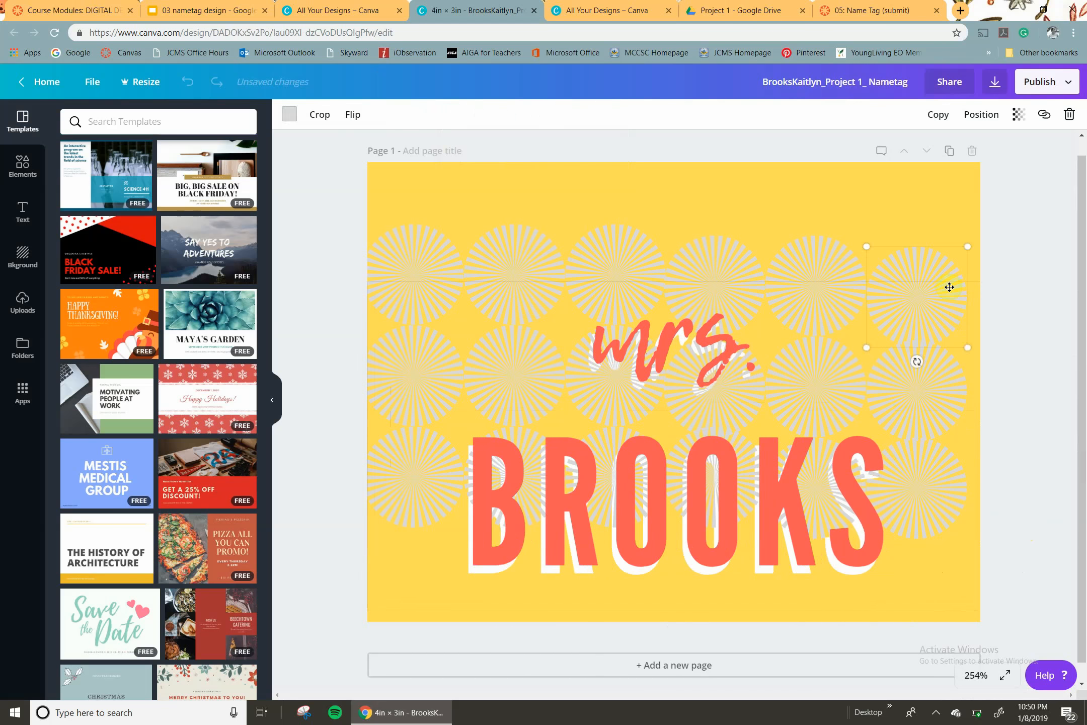
pyautogui.press('Delete')
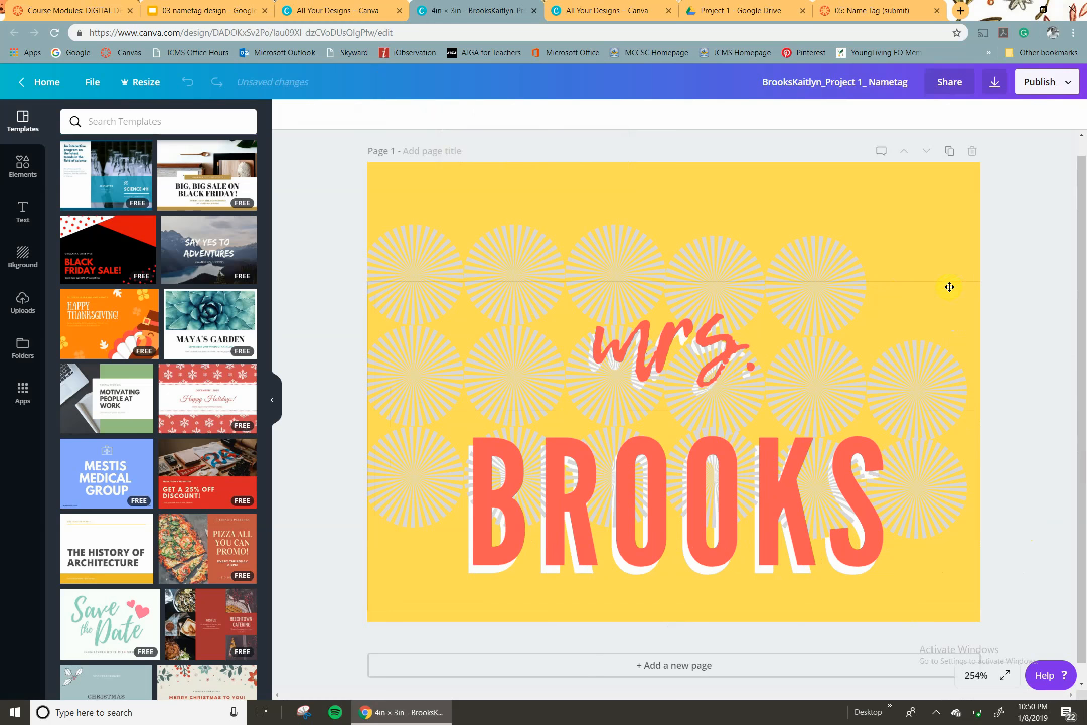
# - Delete the coral name text group and the two remaining sunburst circles in the pattern's rightmost column
pyautogui.click(917, 400)
pyautogui.press('Delete')
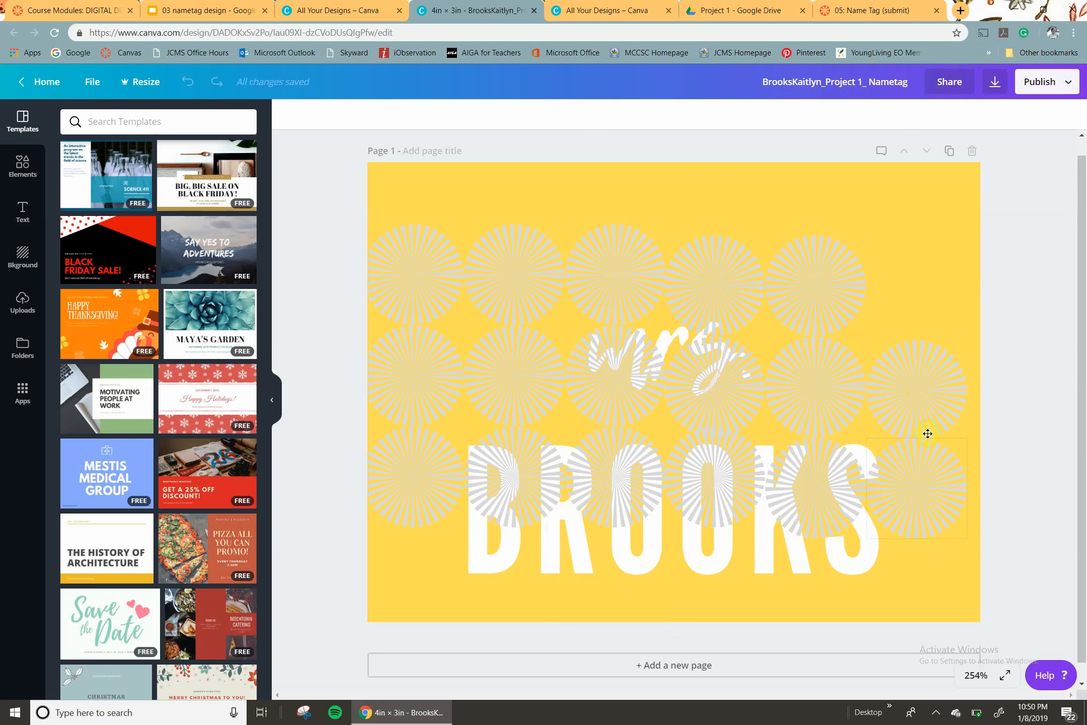
pyautogui.click(932, 397)
pyautogui.press('Delete')
pyautogui.click(920, 461)
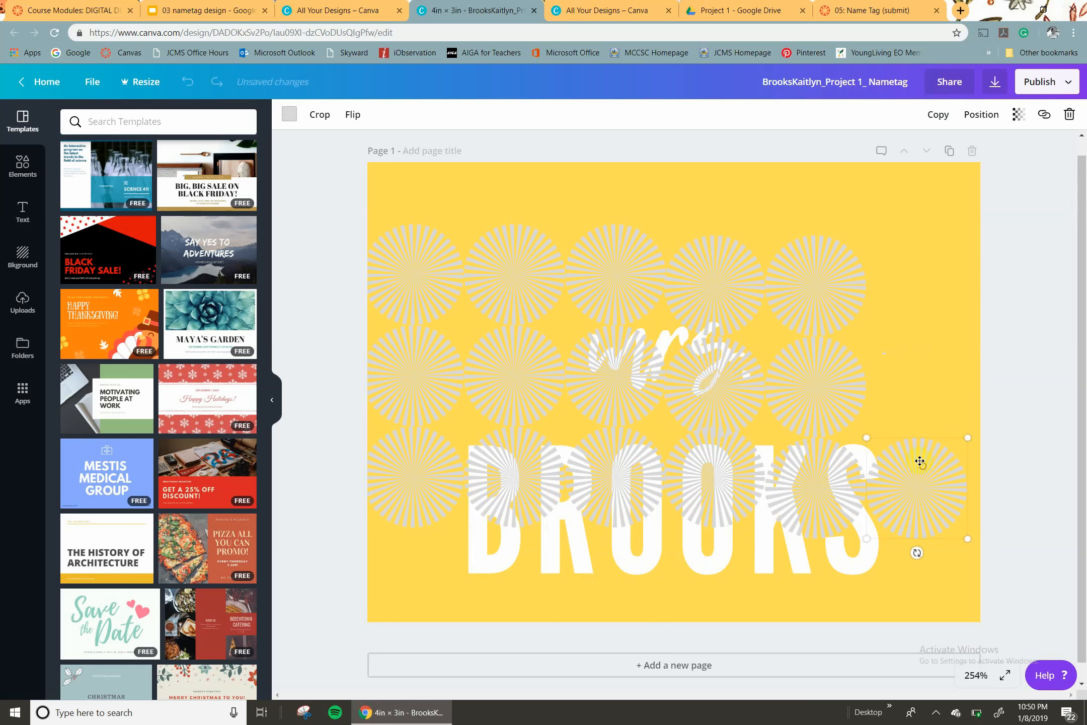
pyautogui.press('Delete')
# - Delete all three sunburst circles in the fifth column and the bottom circle in the fourth column
pyautogui.click(809, 289)
pyautogui.press('Delete')
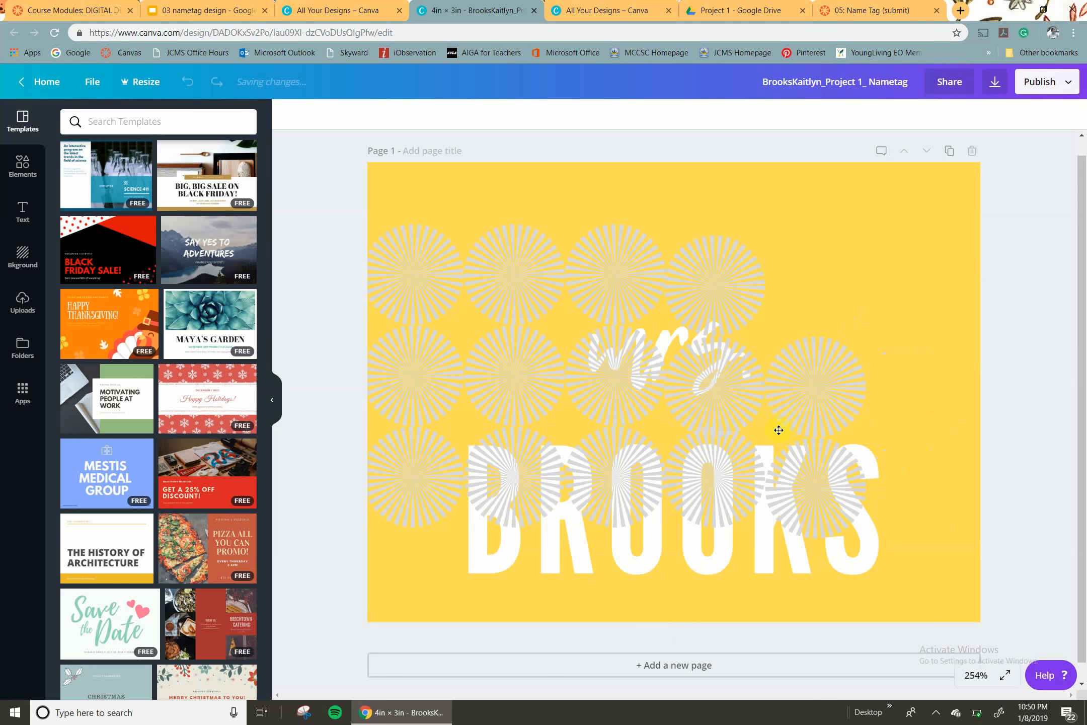
pyautogui.click(833, 407)
pyautogui.press('Delete')
pyautogui.click(790, 501)
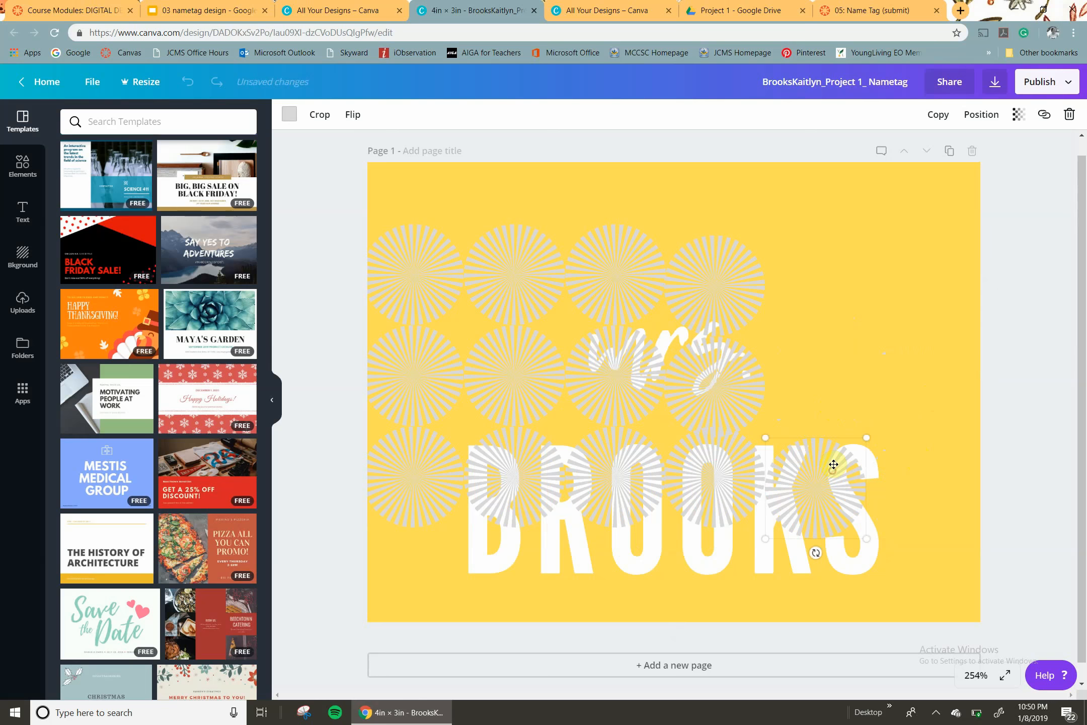
pyautogui.press('Delete')
pyautogui.click(712, 483)
pyautogui.press('Delete')
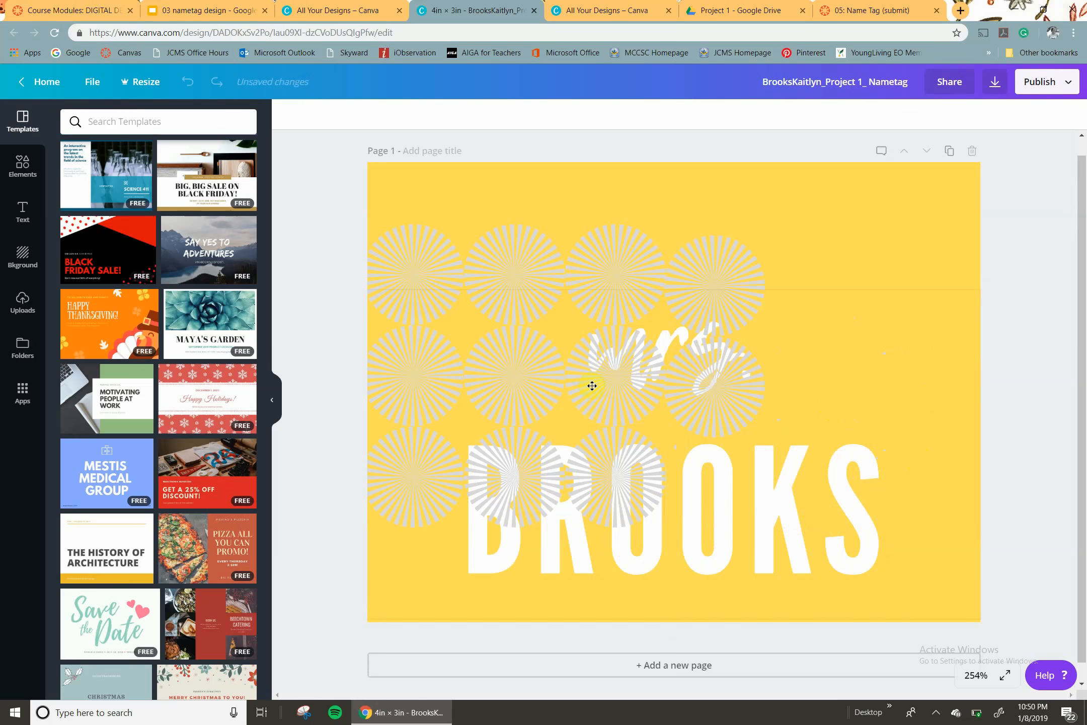
# - Select all the remaining sunburst circles together and delete them, keeping only the white name text on yellow
pyautogui.click(721, 283)
pyautogui.keyDown('shift'); pyautogui.click(728, 413); pyautogui.keyUp('shift')
pyautogui.keyDown('shift'); pyautogui.click(600, 399); pyautogui.keyUp('shift')
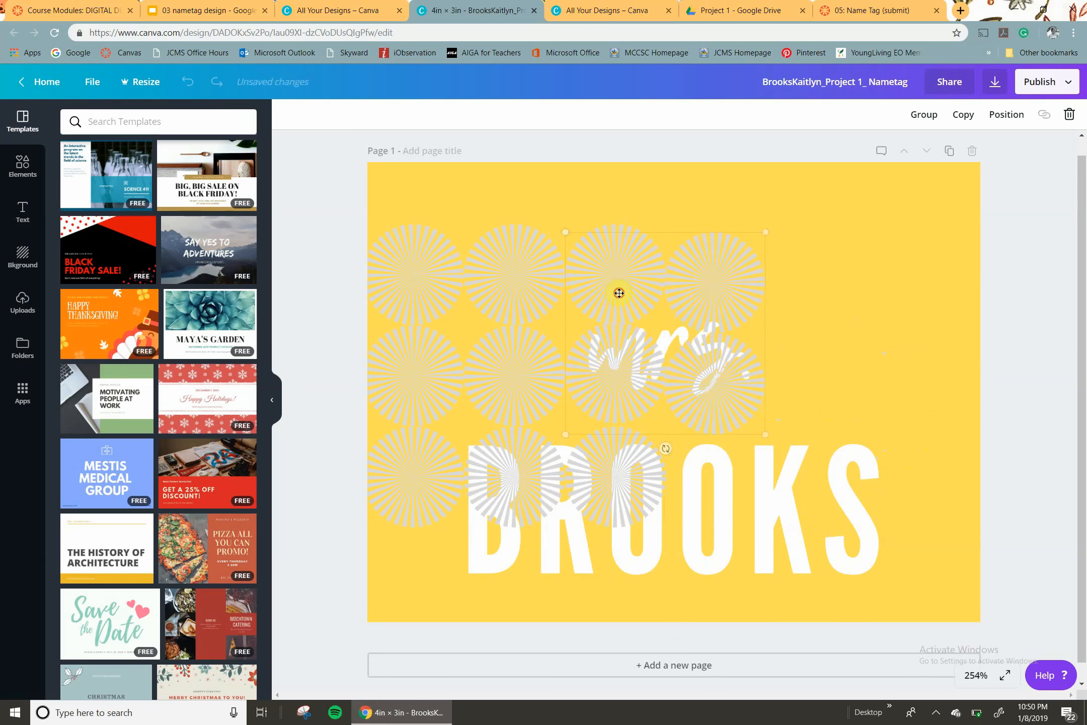
pyautogui.keyDown('shift'); pyautogui.click(604, 475); pyautogui.keyUp('shift')
pyautogui.keyDown('shift'); pyautogui.click(521, 446); pyautogui.keyUp('shift')
pyautogui.keyDown('shift'); pyautogui.click(539, 355); pyautogui.keyUp('shift')
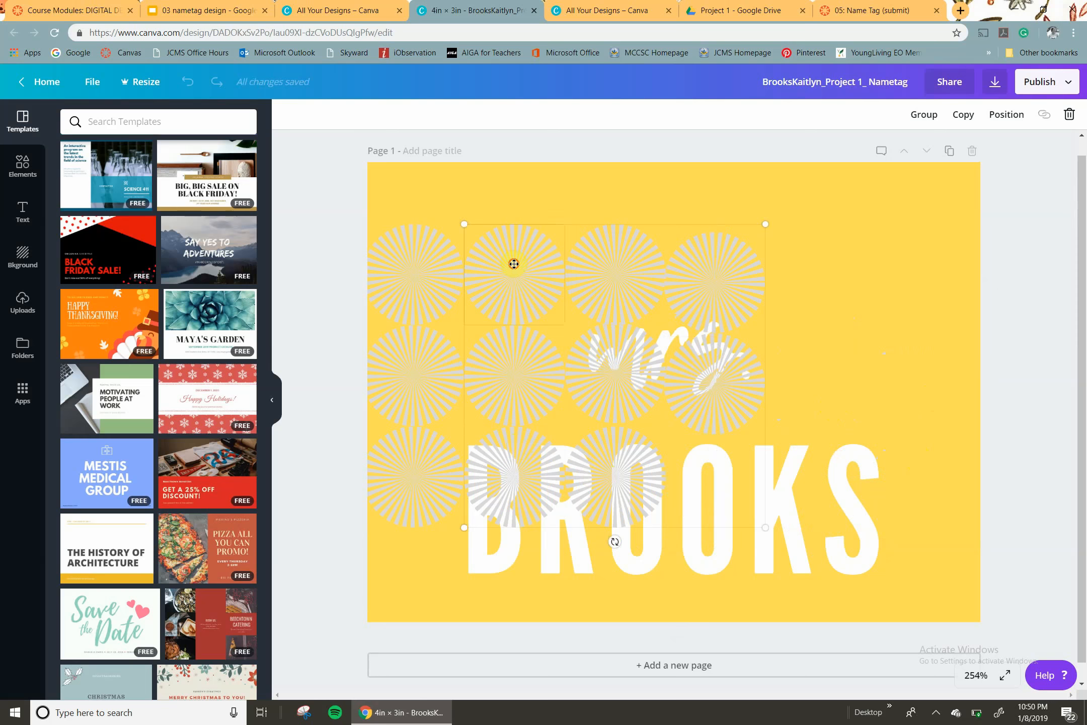
pyautogui.keyDown('shift'); pyautogui.click(514, 264); pyautogui.keyUp('shift')
pyautogui.keyDown('shift'); pyautogui.click(416, 278); pyautogui.keyUp('shift')
pyautogui.keyDown('shift'); pyautogui.click(407, 365); pyautogui.keyUp('shift')
pyautogui.keyDown('shift'); pyautogui.click(416, 473); pyautogui.keyUp('shift')
pyautogui.press('Delete')
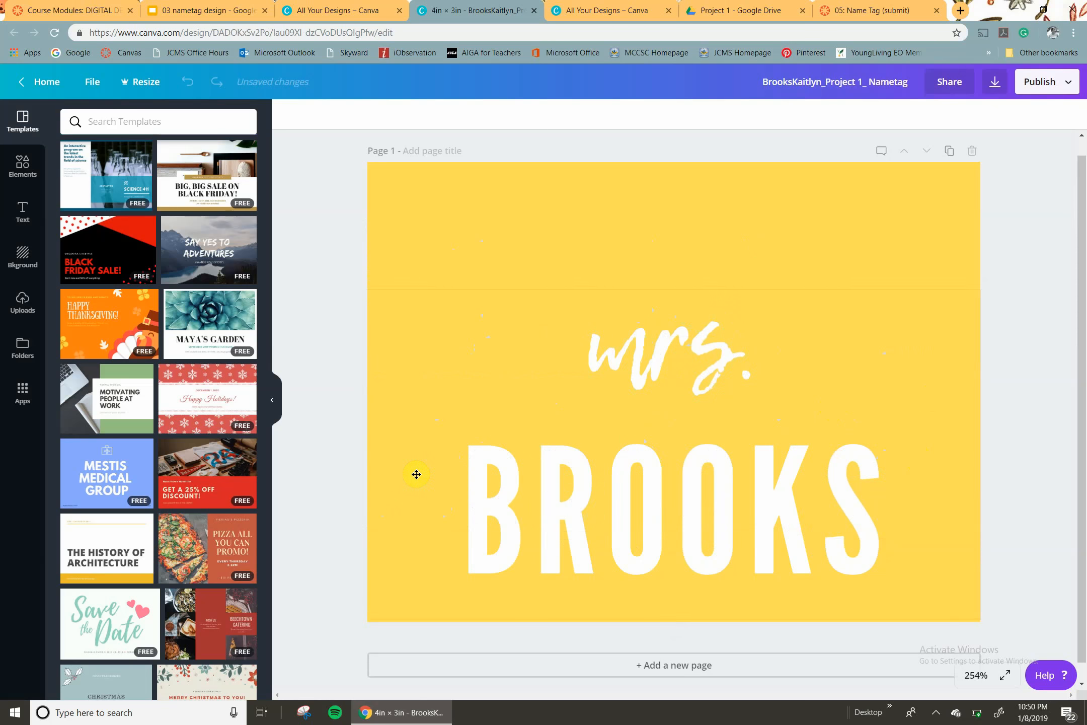
# - Move the white name text group slightly higher and center it horizontally on the name tag
pyautogui.moveTo(808, 526); pyautogui.dragTo(794, 495)
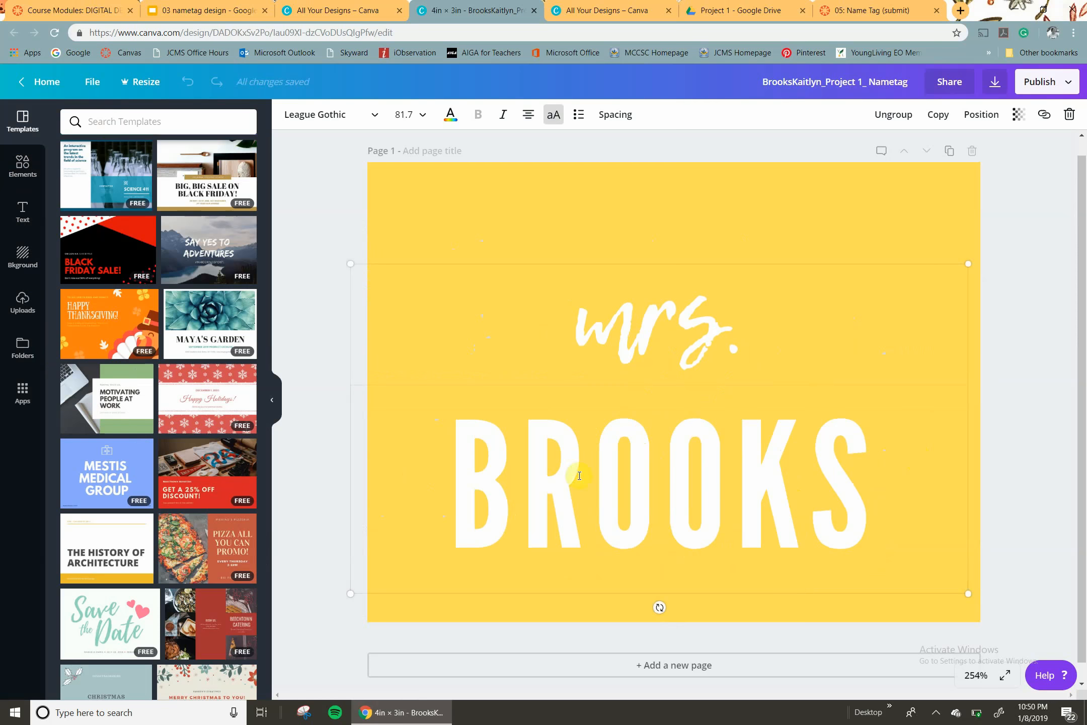
pyautogui.doubleClick(681, 504)
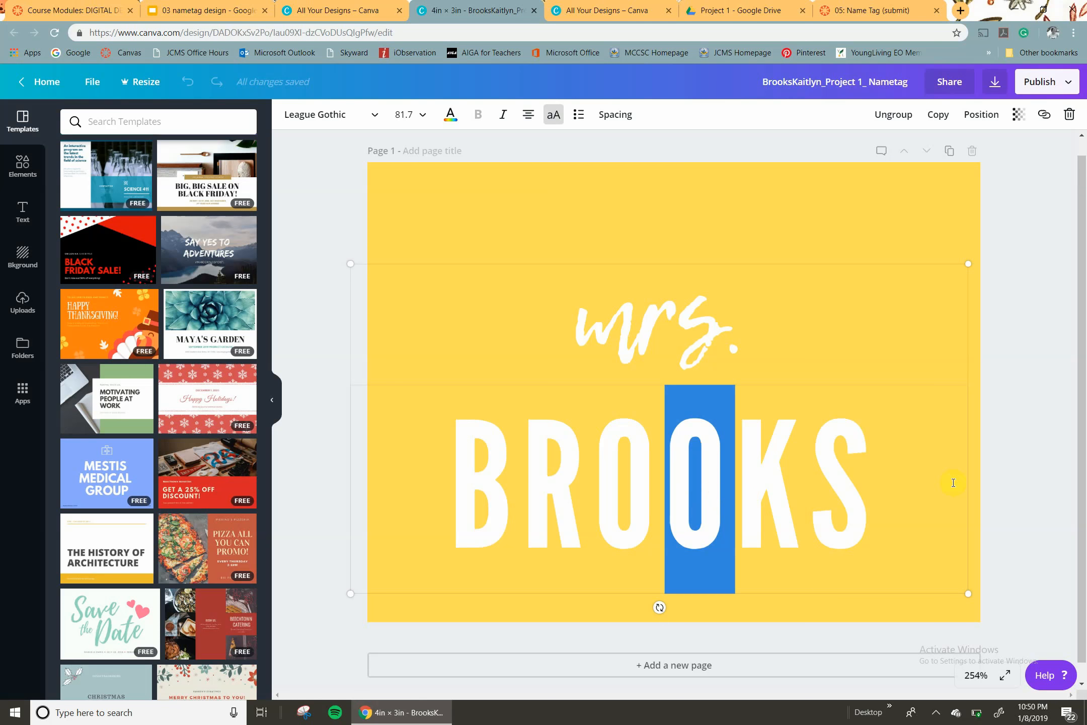
pyautogui.click(1000, 409)
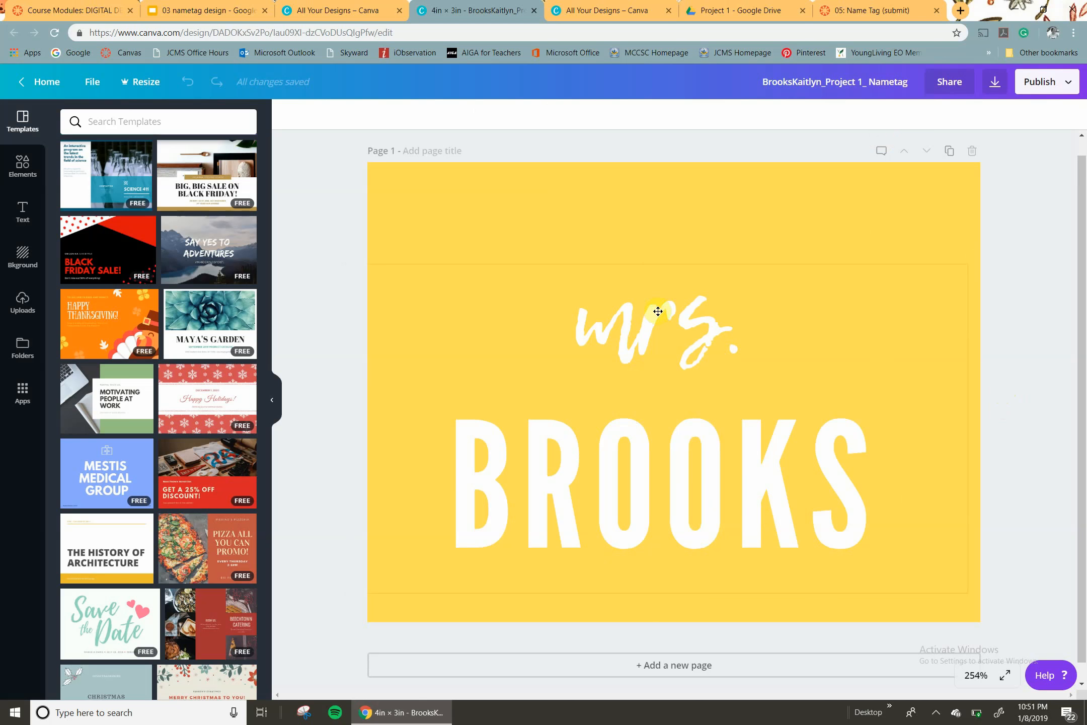
pyautogui.moveTo(658, 311); pyautogui.dragTo(672, 310)
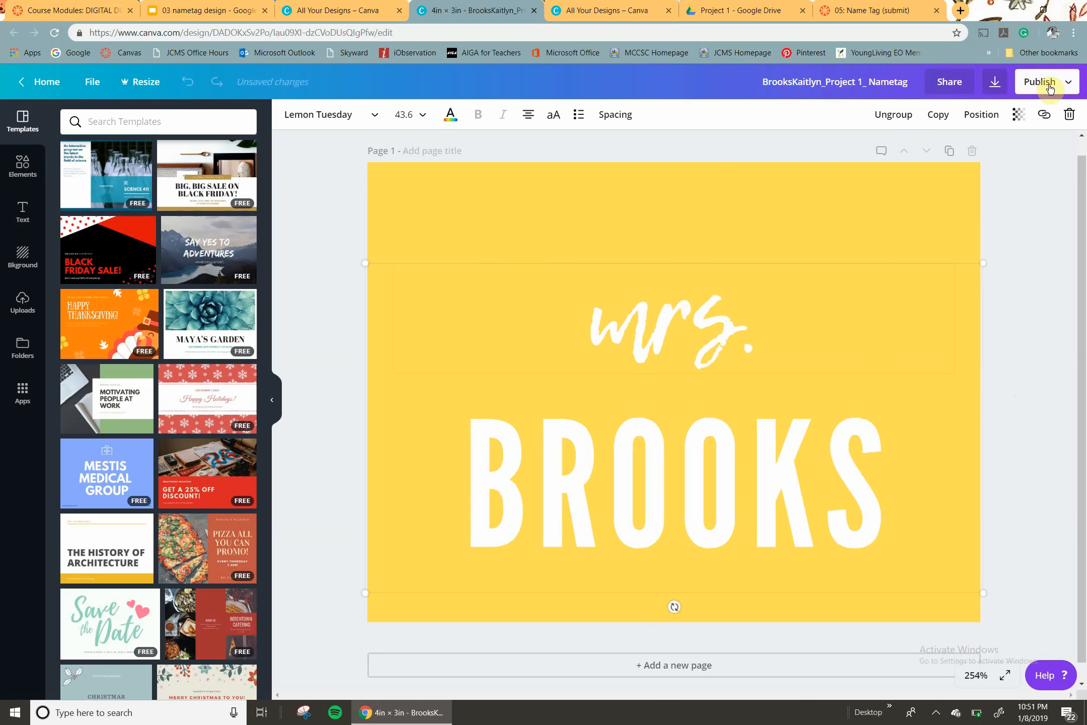
# - Download the name tag design as a JPG and dismiss the Canva for Work trial offer
pyautogui.click(996, 86)
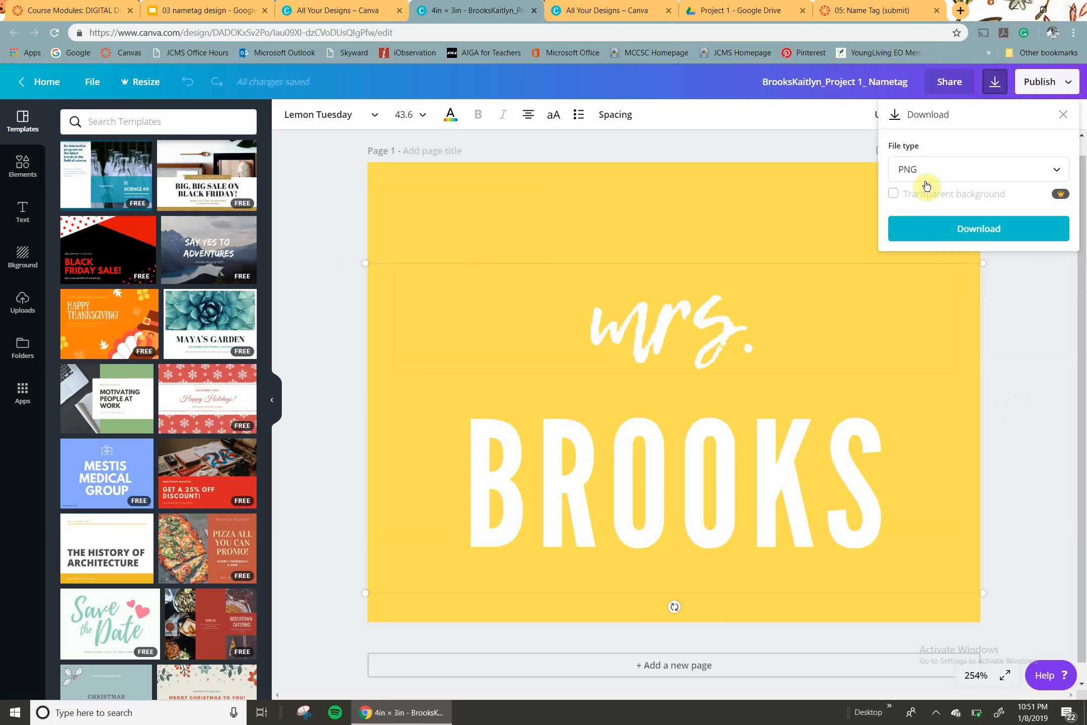
pyautogui.click(971, 177)
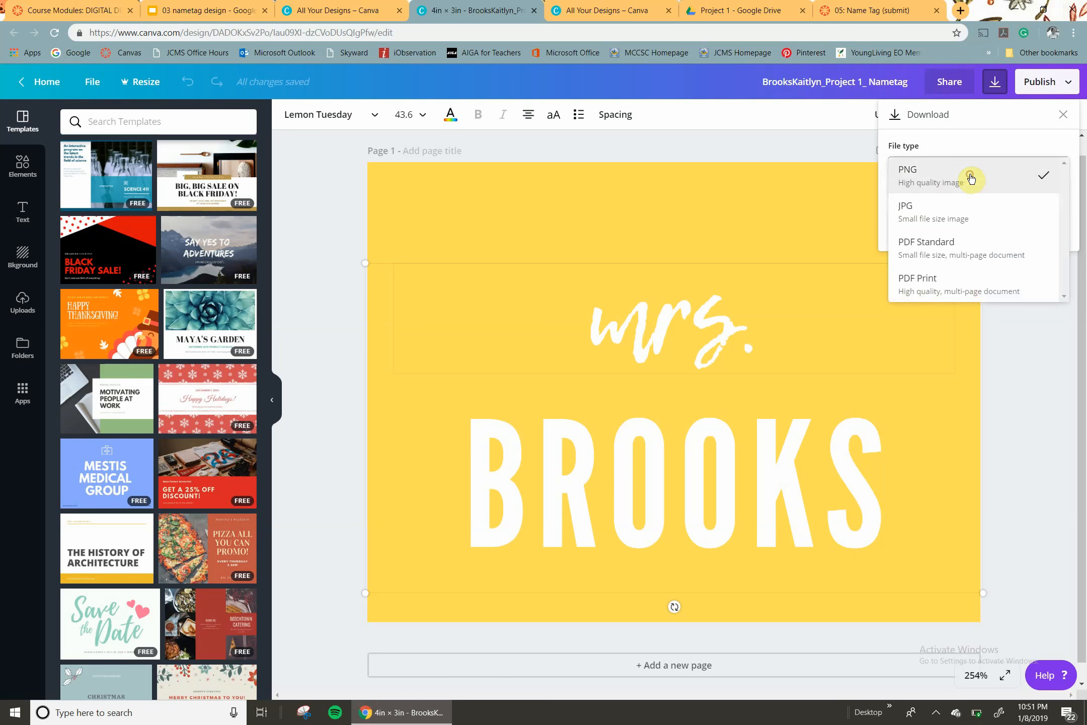
pyautogui.click(970, 214)
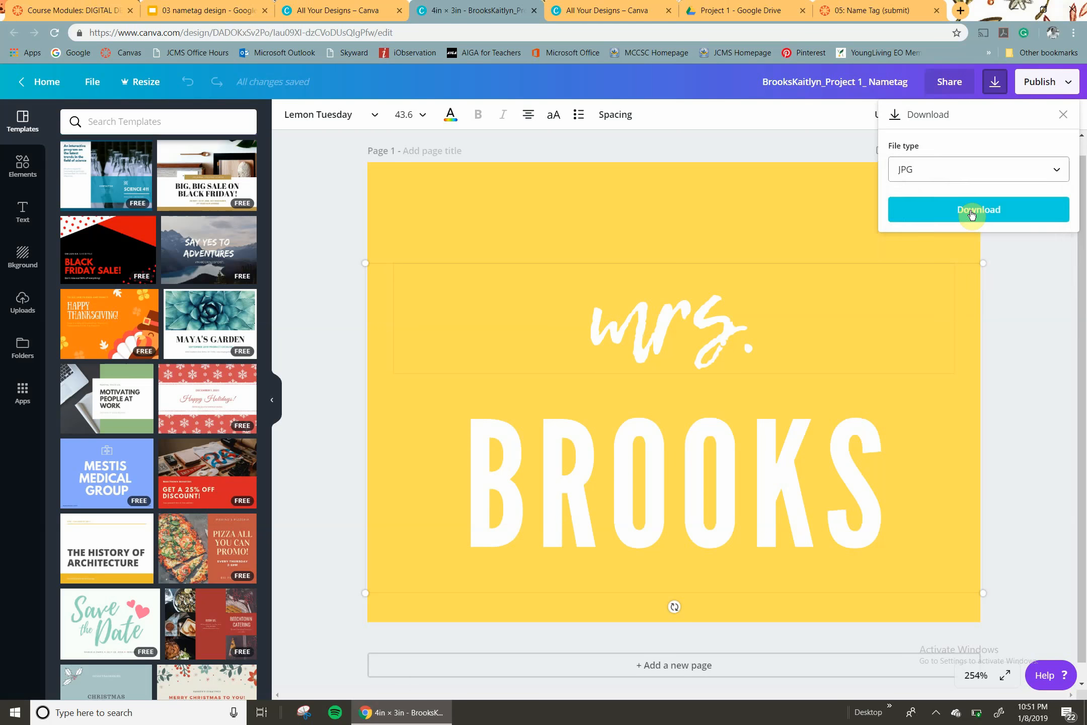
pyautogui.click(961, 178)
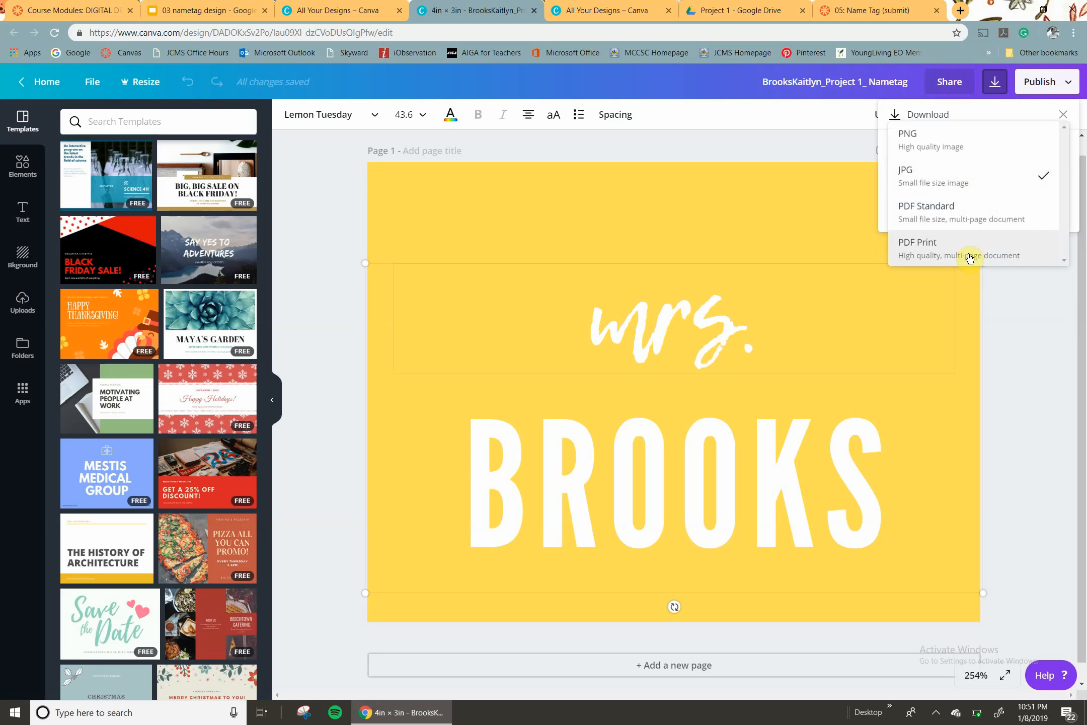
pyautogui.click(974, 184)
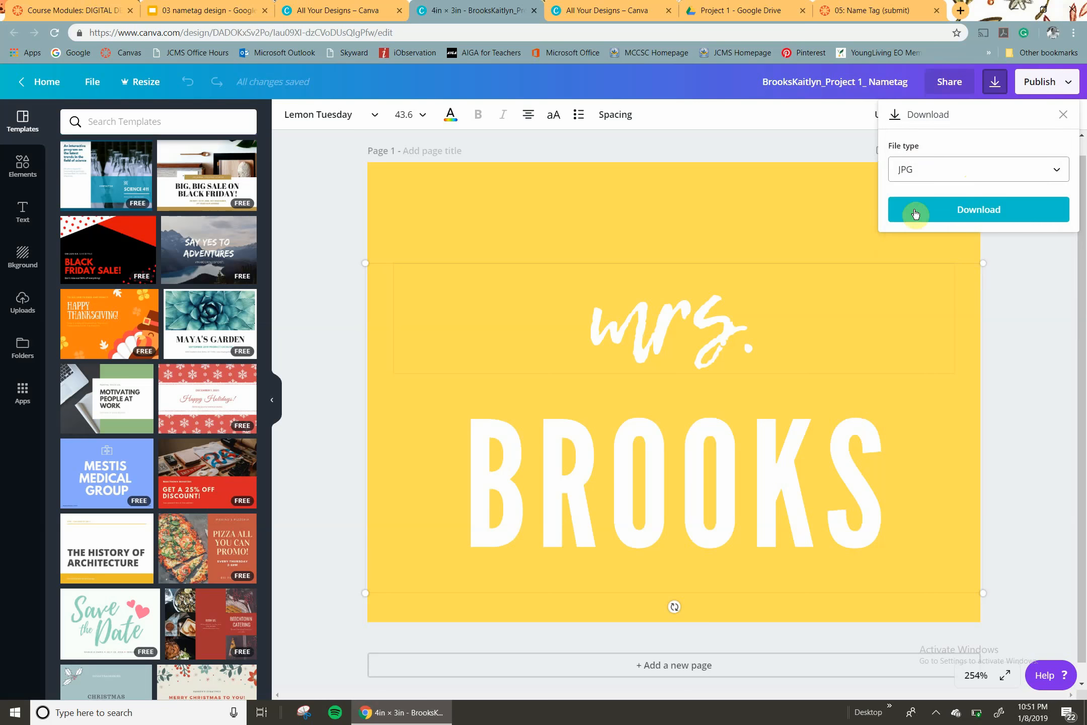
pyautogui.click(948, 215)
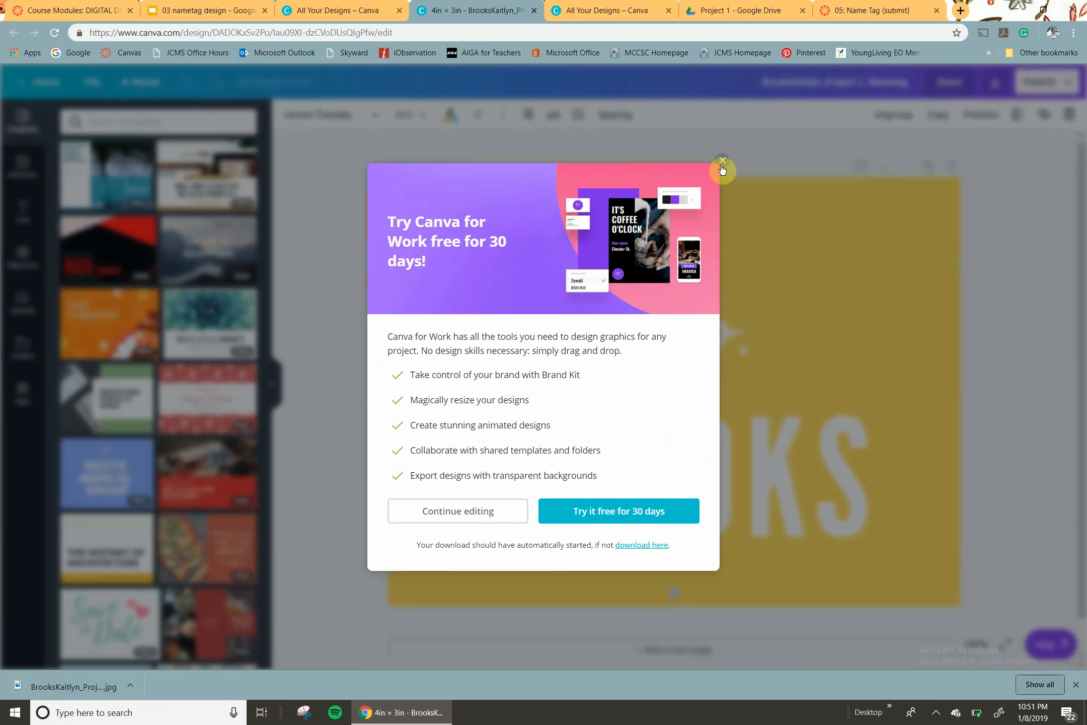
pyautogui.click(722, 161)
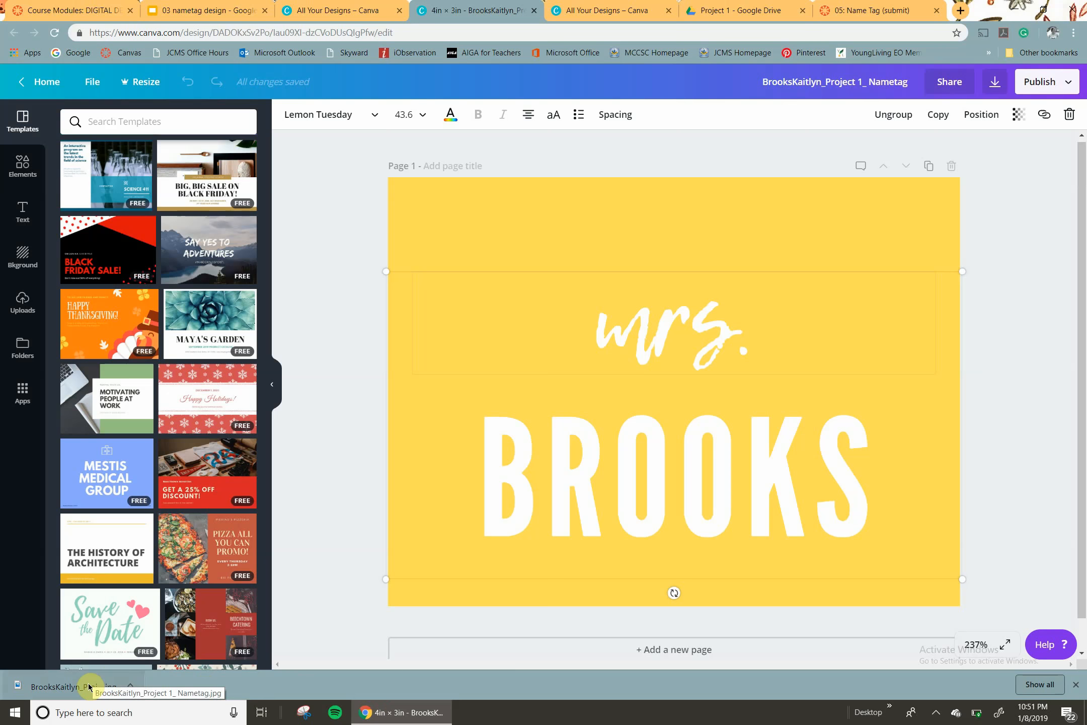
# - Switch to Google Drive, reopen the Project 1 folder and upload the just-downloaded name tag JPG into it
pyautogui.click(718, 18)
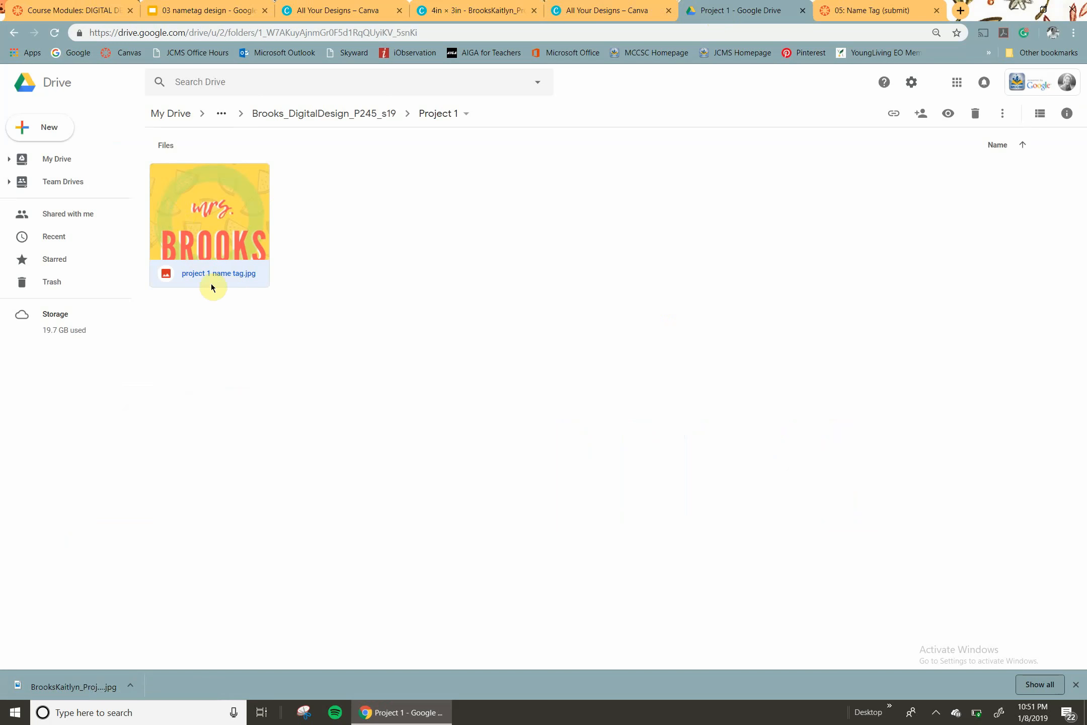
pyautogui.click(379, 122)
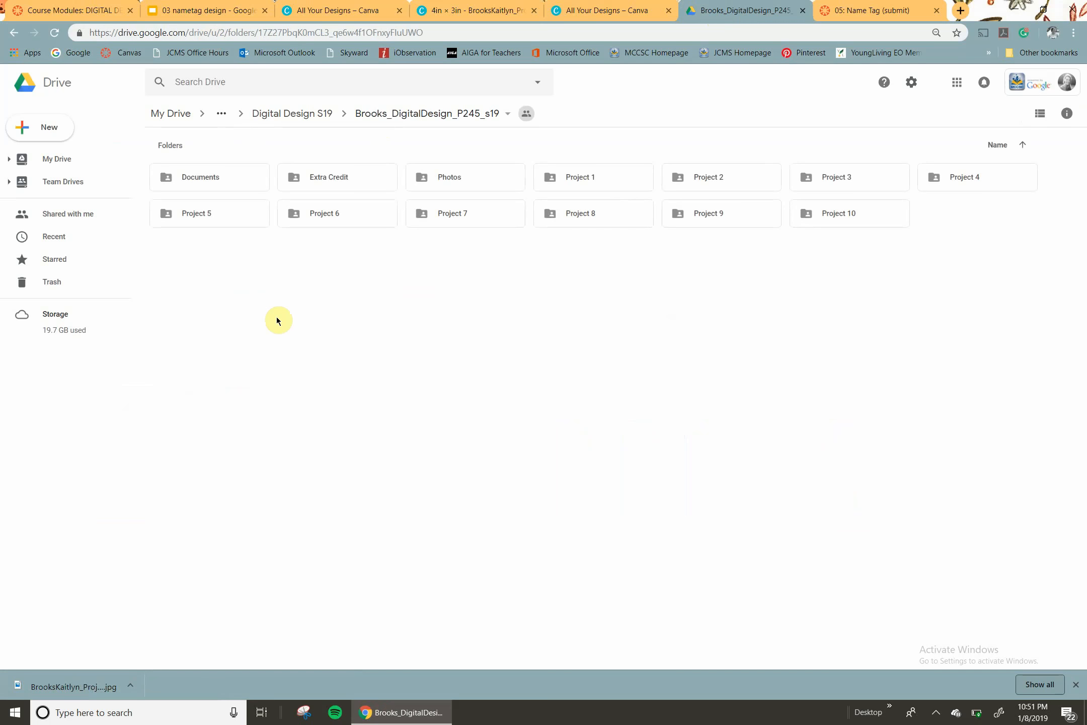
pyautogui.doubleClick(603, 189)
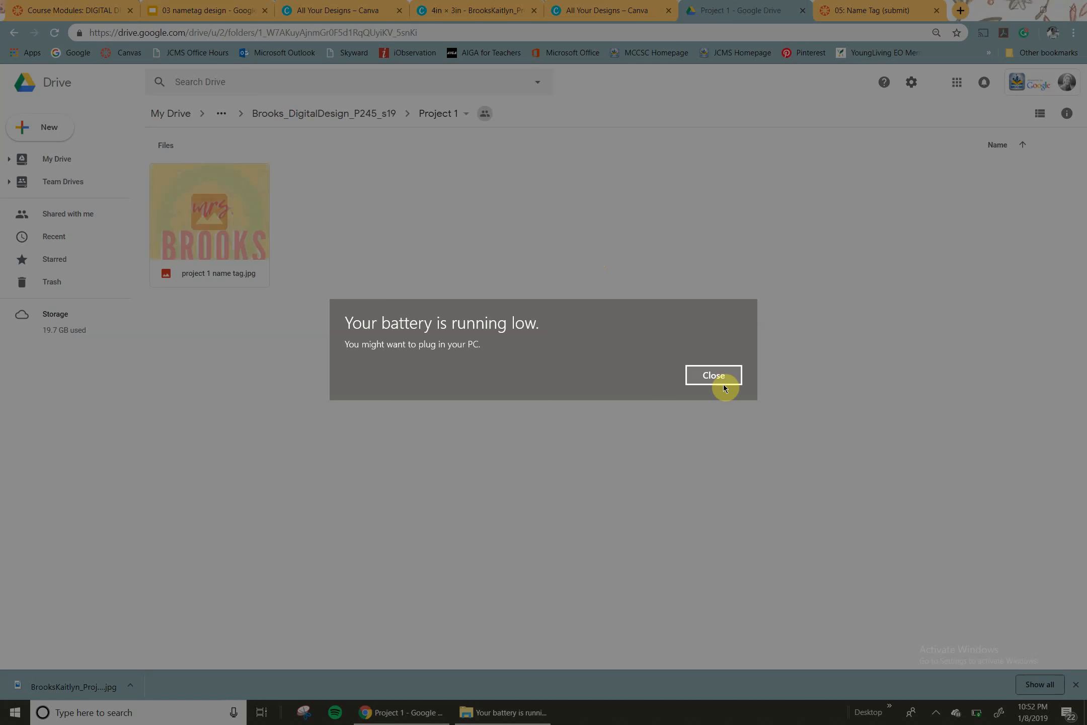
pyautogui.click(723, 384)
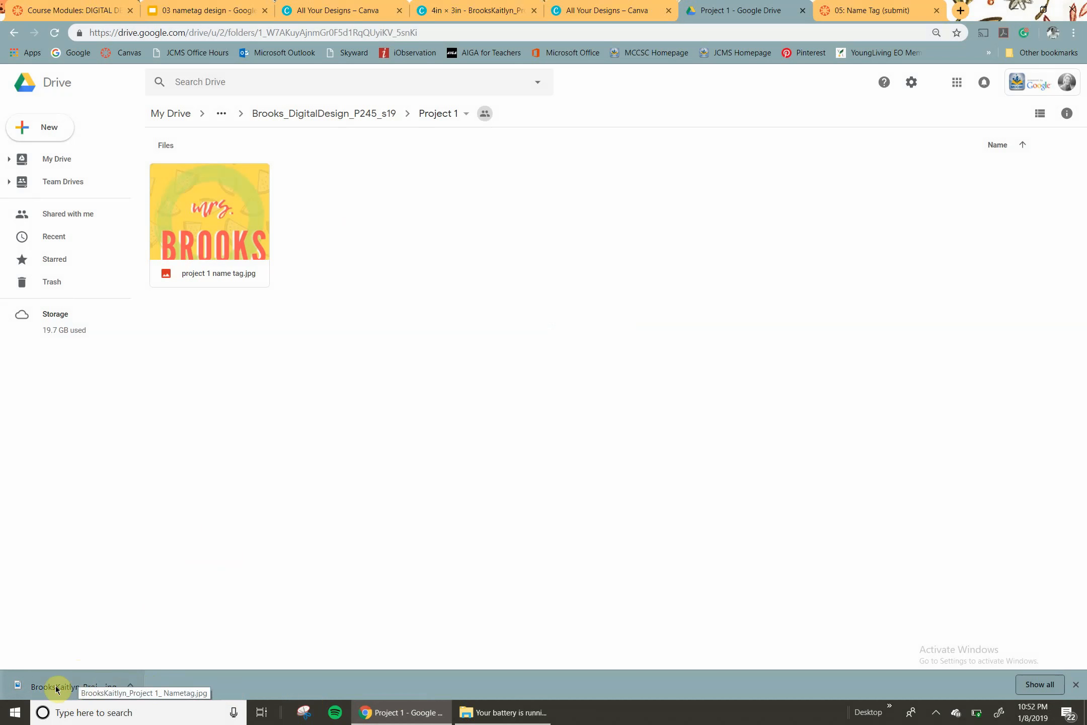
pyautogui.moveTo(56, 689); pyautogui.dragTo(366, 274)
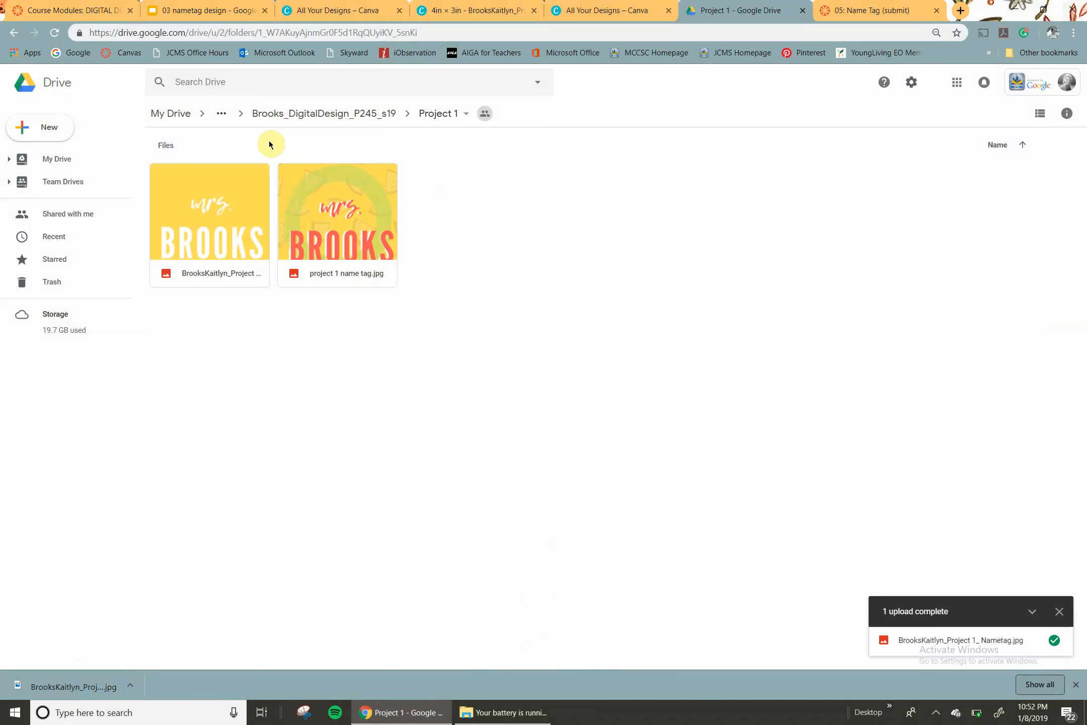
# - Upload the same name tag JPG again by choosing it from the computer's Downloads folder with Drive's file upload
pyautogui.click(59, 139)
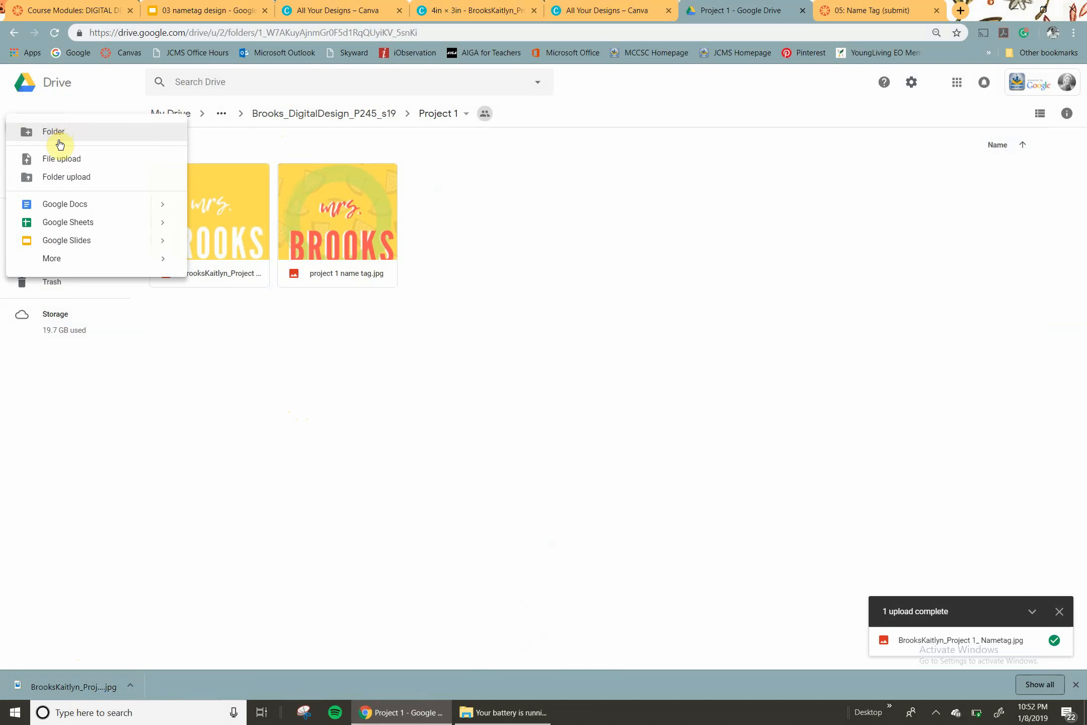
pyautogui.click(61, 160)
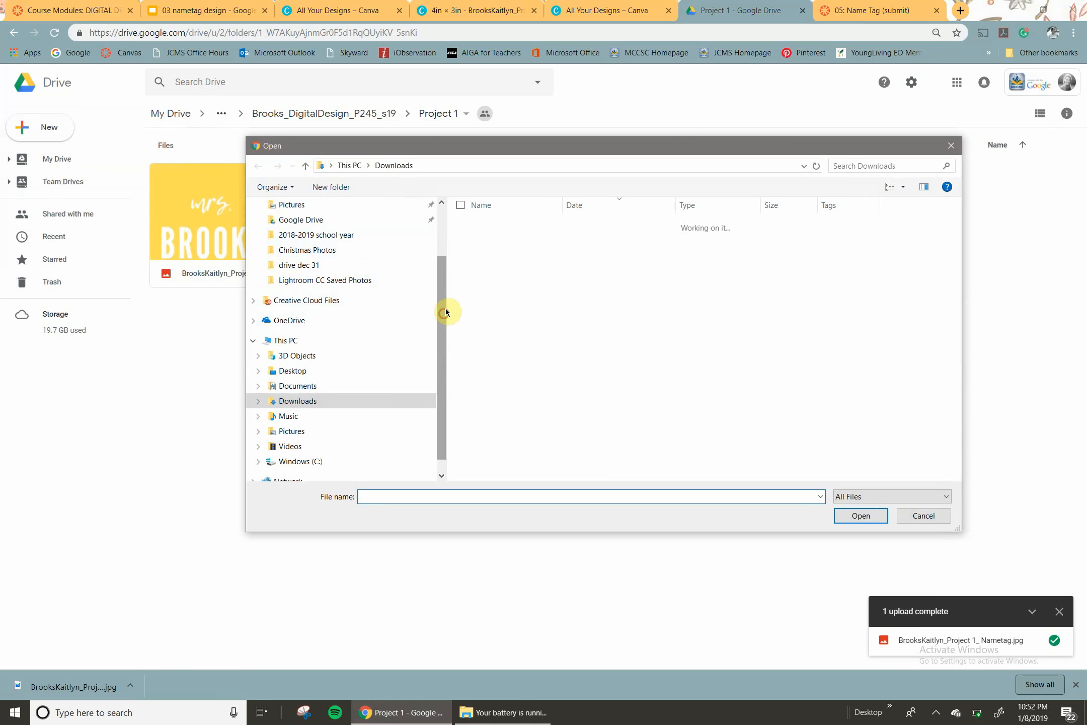
pyautogui.scroll(2, 445, 309)
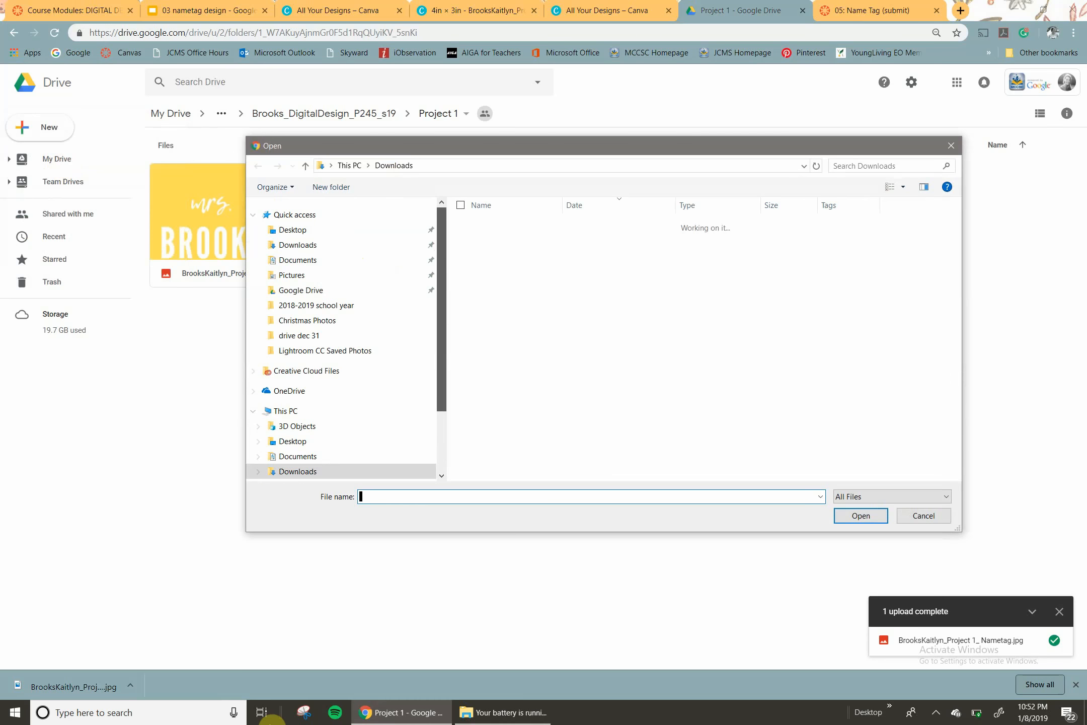
pyautogui.click(353, 248)
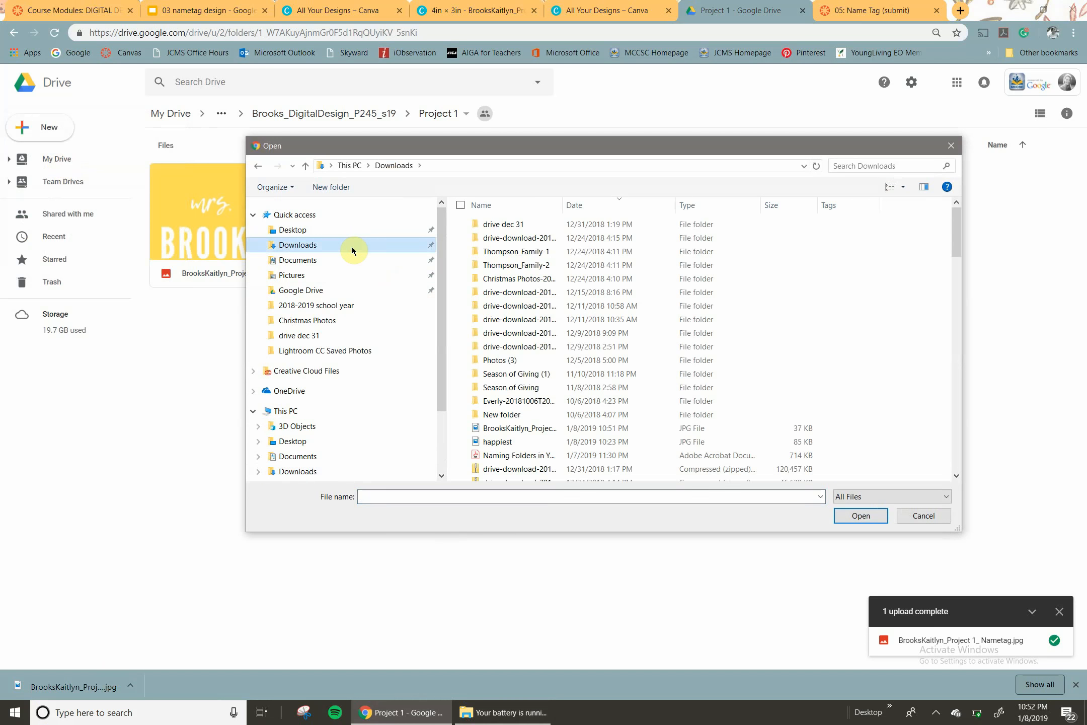
pyautogui.click(314, 247)
pyautogui.click(603, 205)
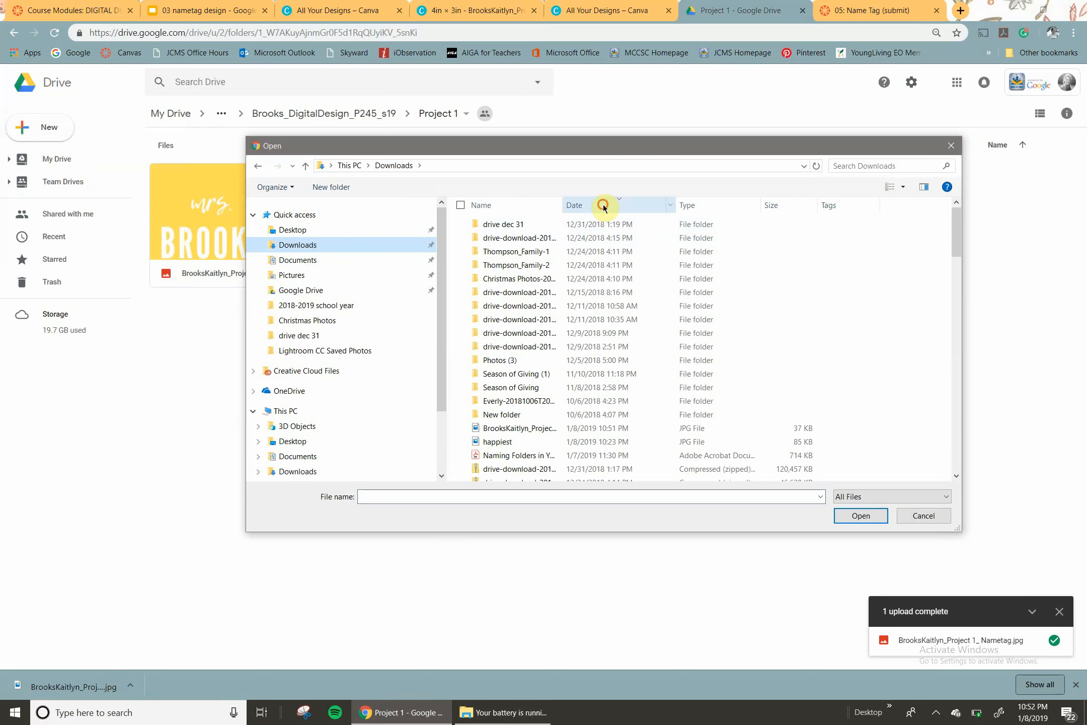
pyautogui.click(603, 205)
pyautogui.click(603, 429)
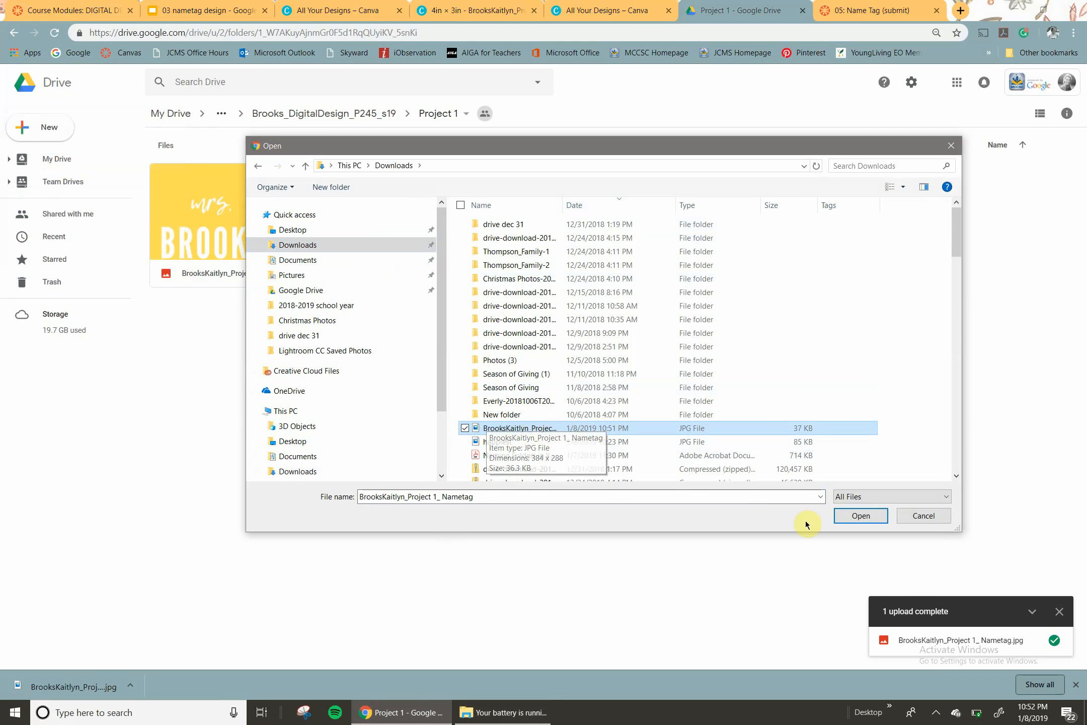
pyautogui.click(859, 515)
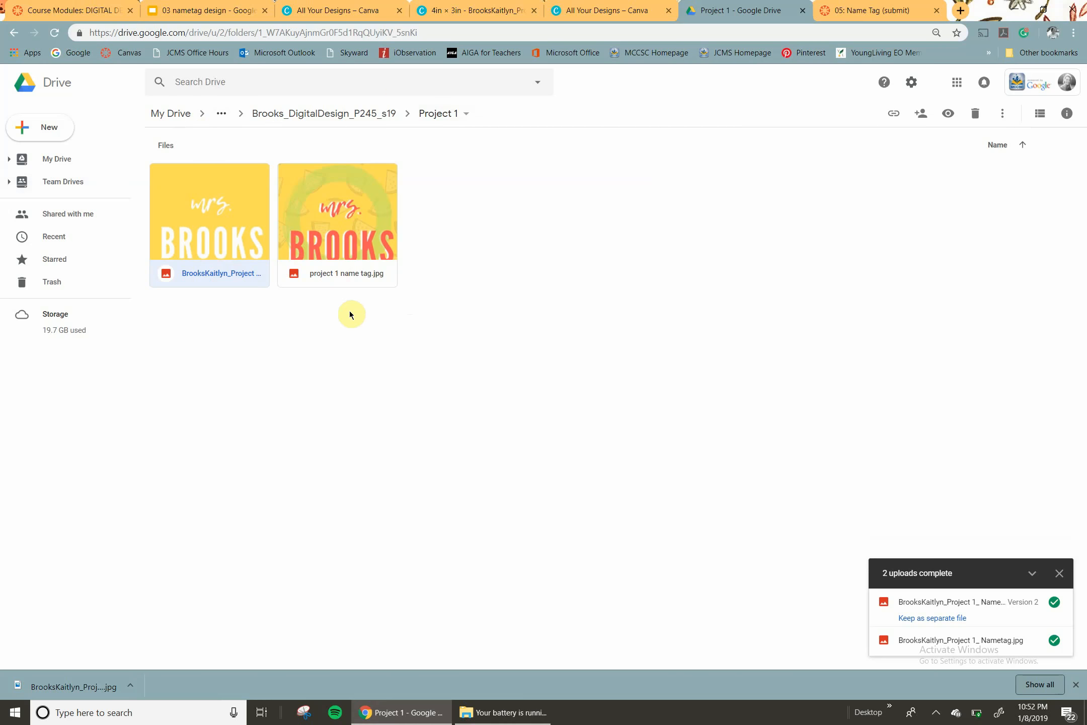
# - Switch to the Canvas course site, leave the open submission form and reopen "05: Name Tag (submit)" from the Unit 1 modules
pyautogui.click(849, 15)
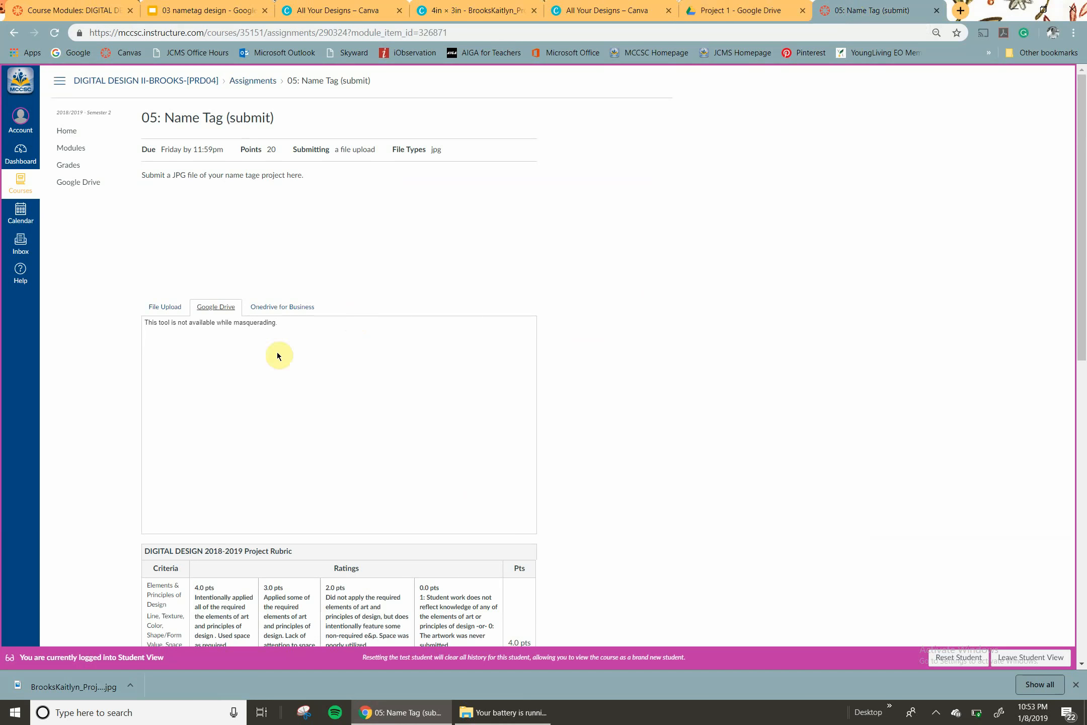
pyautogui.click(79, 148)
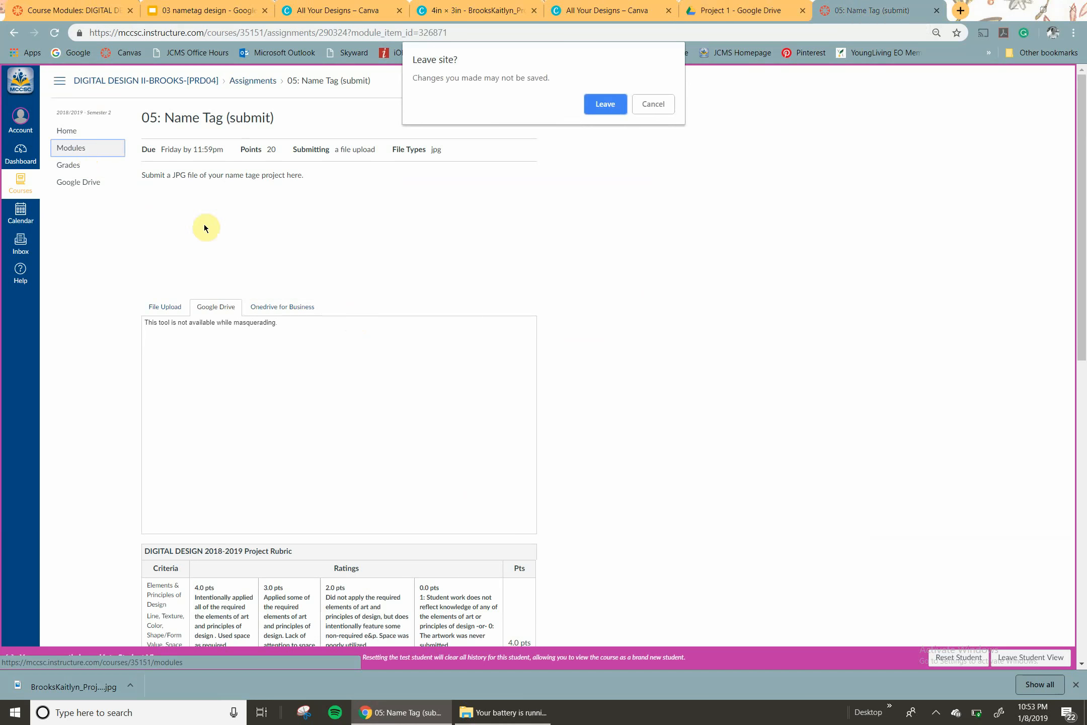
pyautogui.click(606, 104)
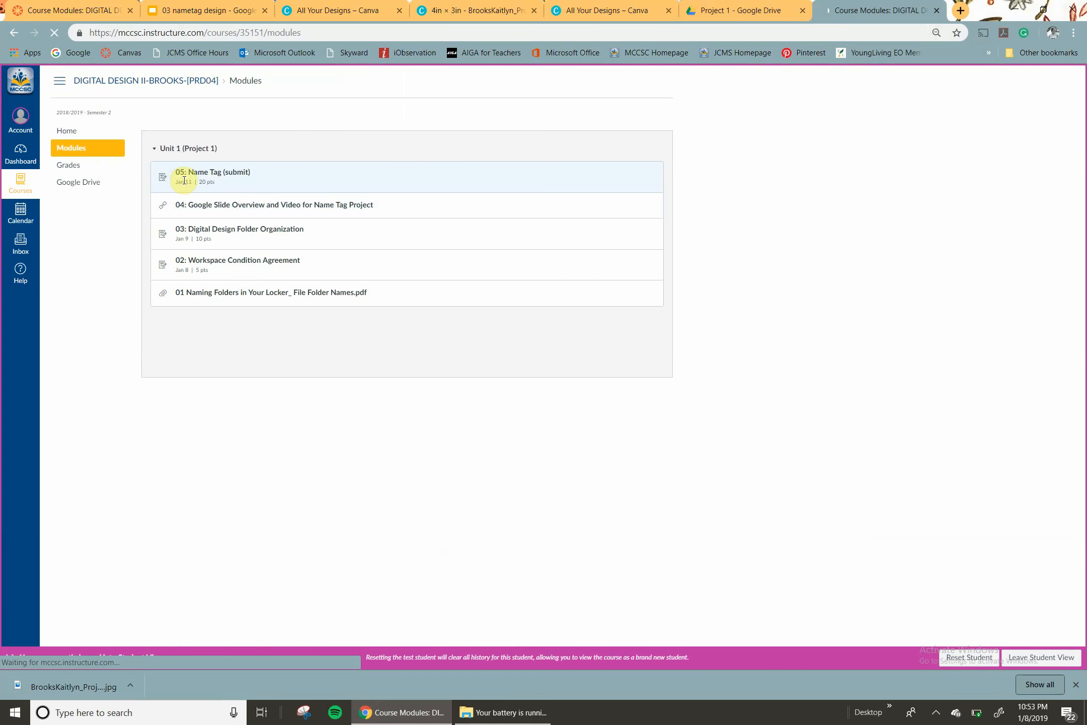
pyautogui.click(215, 172)
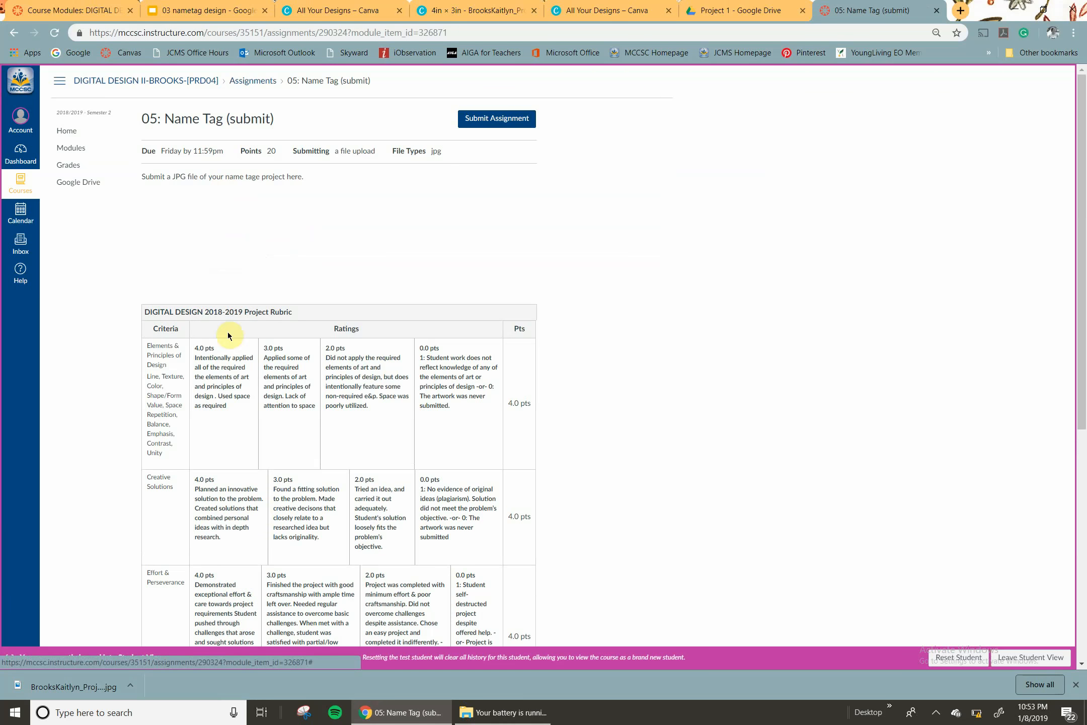
# - Start a submission for the 05: Name Tag assignment and choose Google Drive as the file source
pyautogui.scroll(-5, 336, 478)
pyautogui.scroll(5, 336, 478)
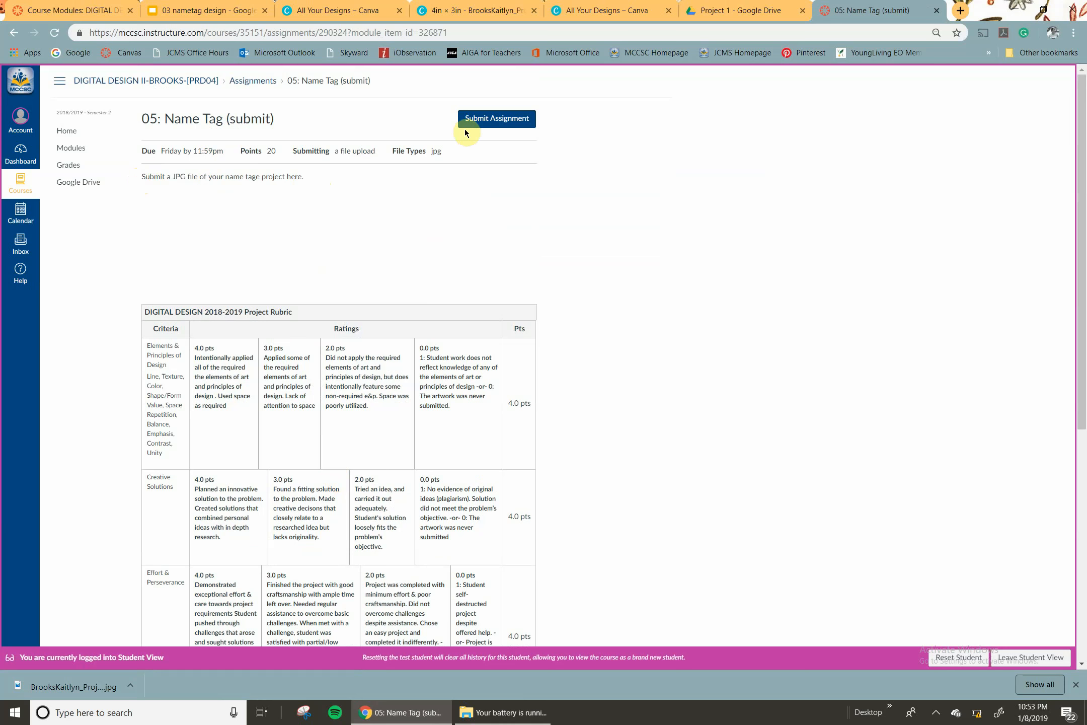
pyautogui.click(477, 118)
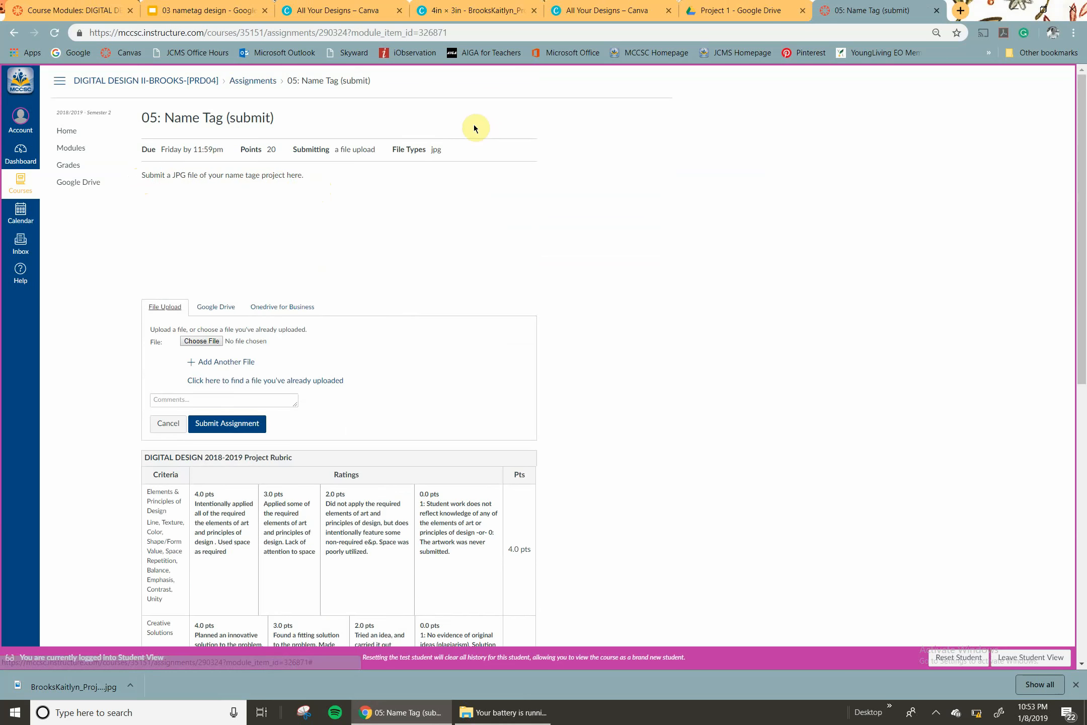
pyautogui.click(223, 308)
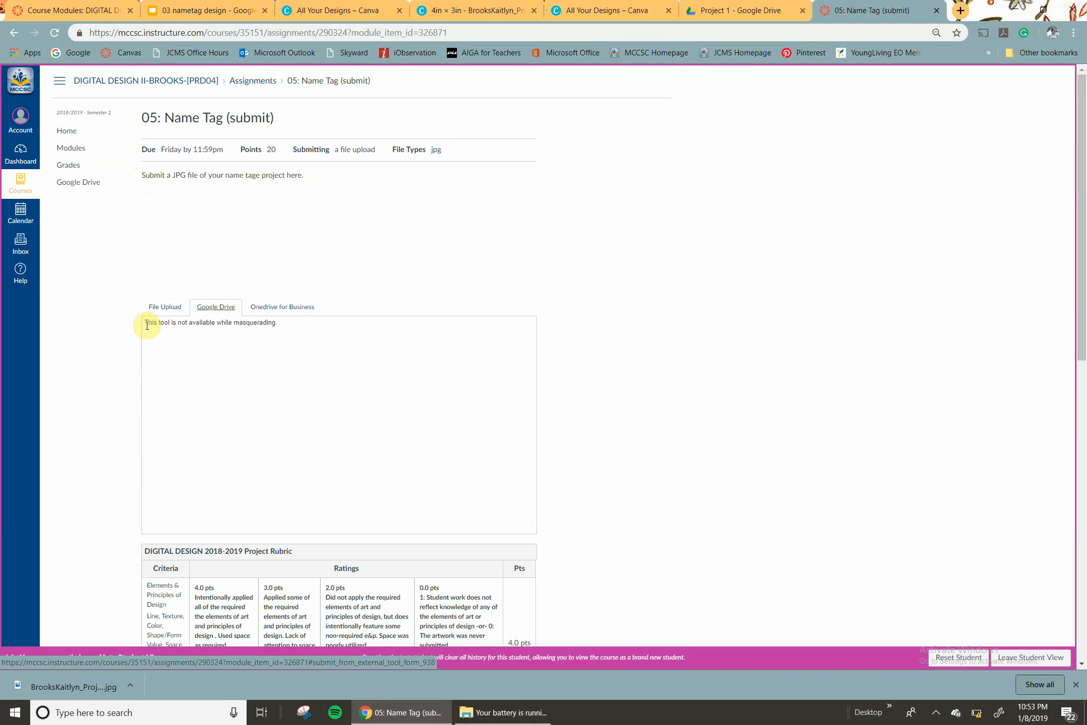
pyautogui.moveTo(148, 322); pyautogui.dragTo(276, 334)
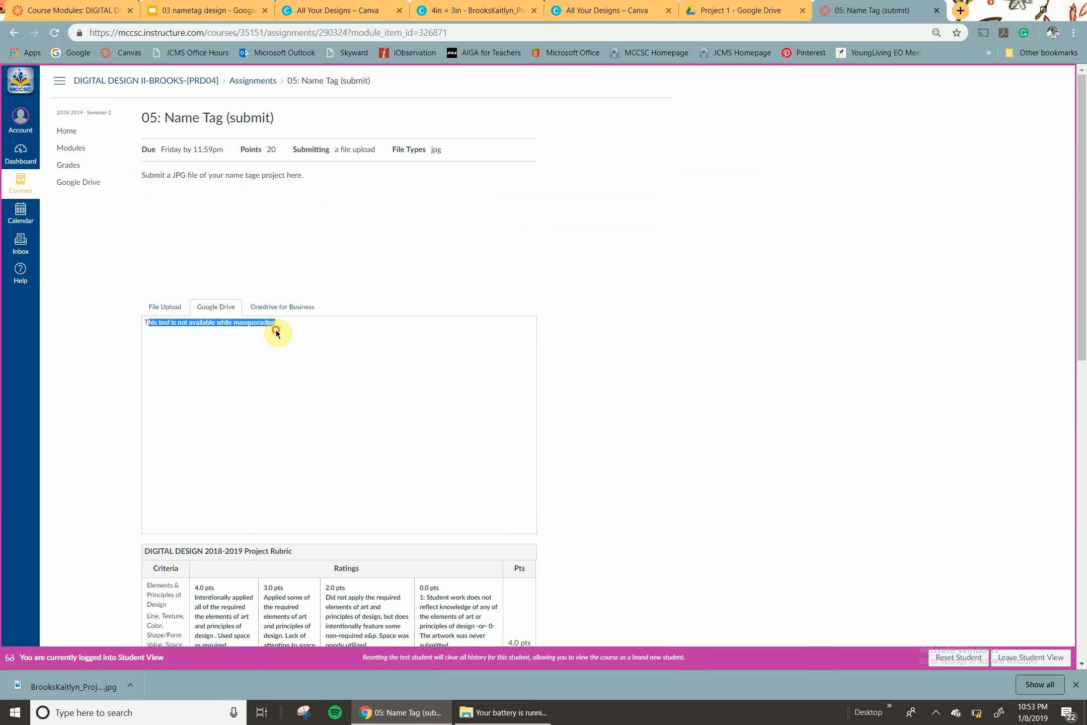
pyautogui.click(237, 362)
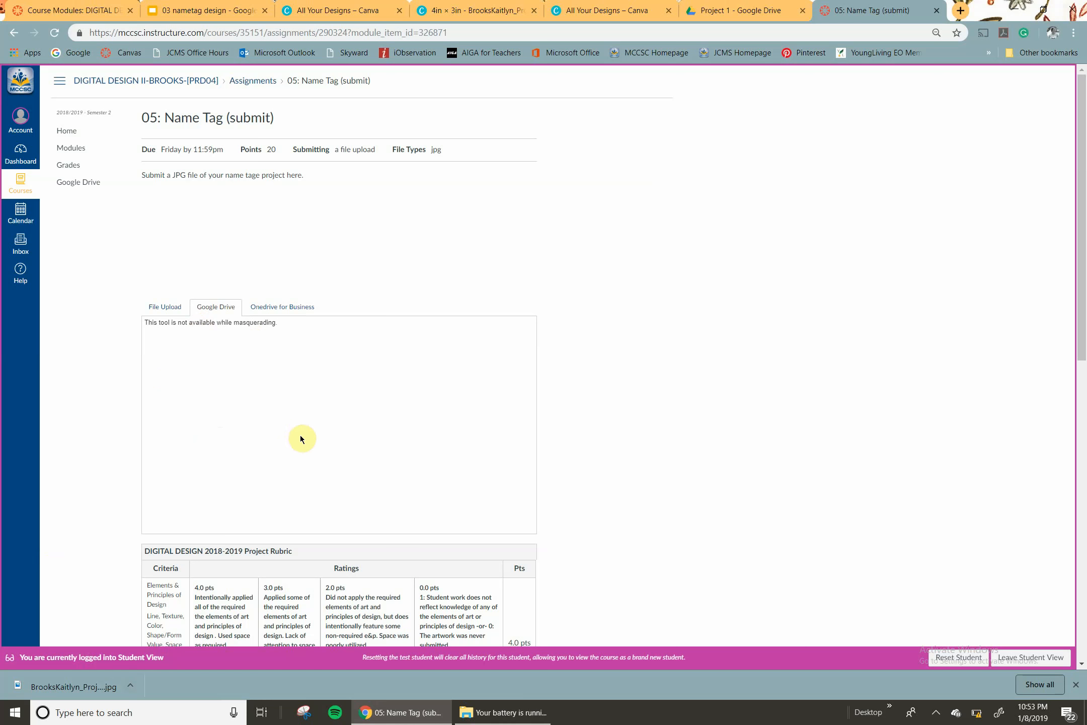
# - Switch to Google Drive, check the parent Digital Design class folder and reopen its Project 1 folder to view the name tag files
pyautogui.click(730, 10)
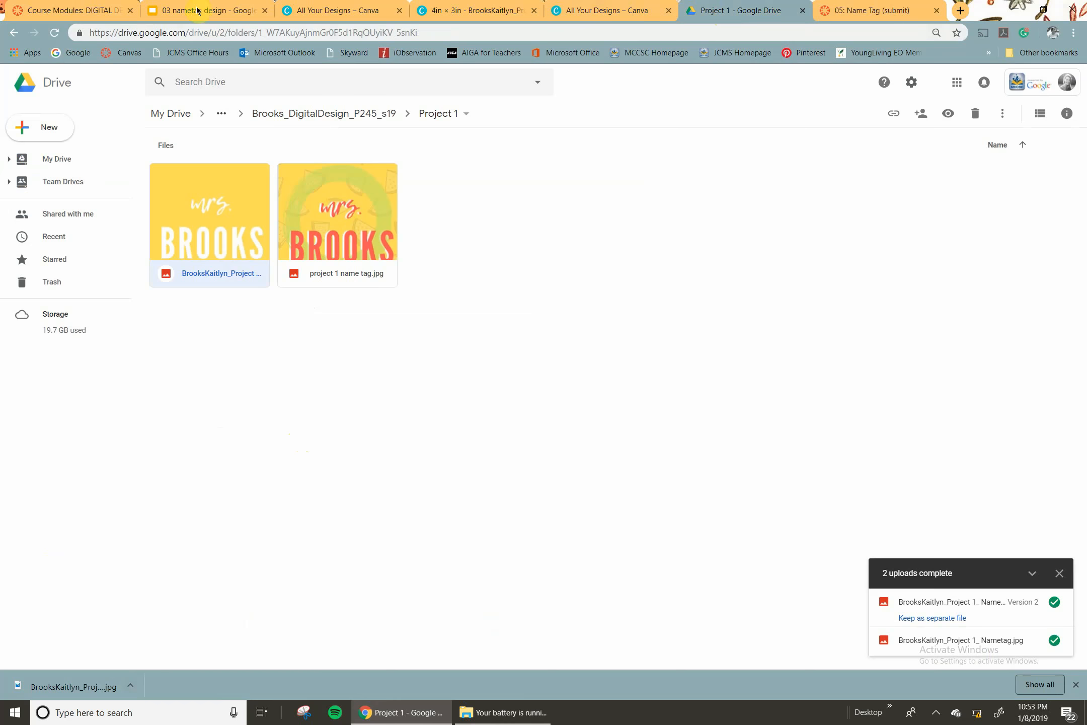
pyautogui.click(292, 111)
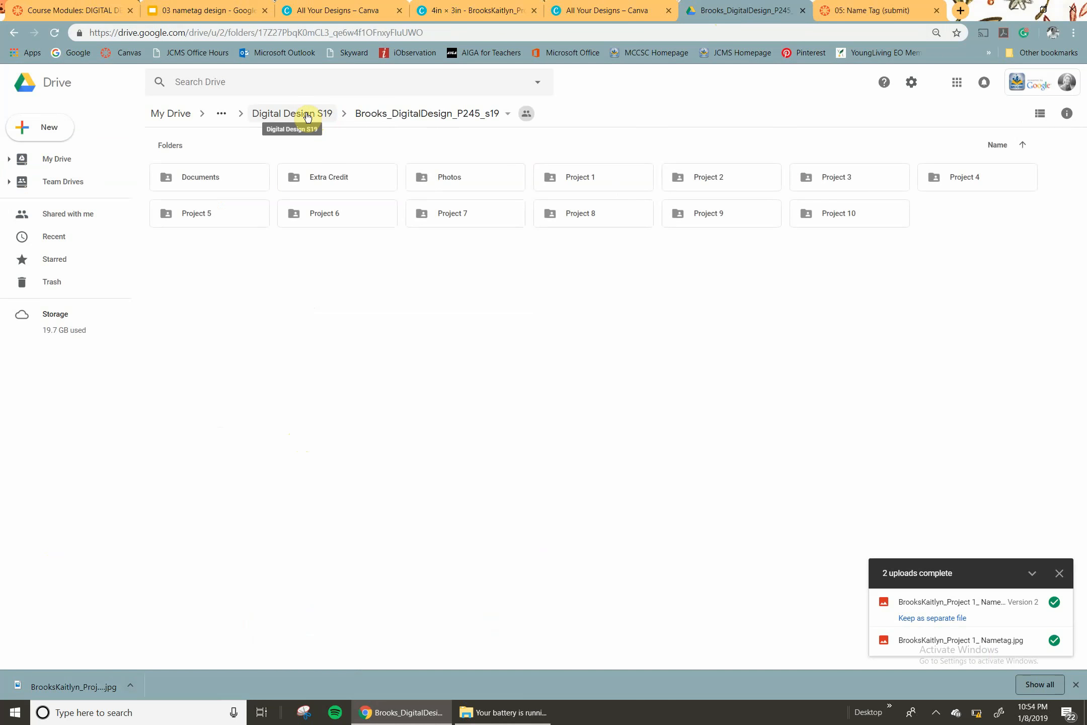
pyautogui.click(855, 10)
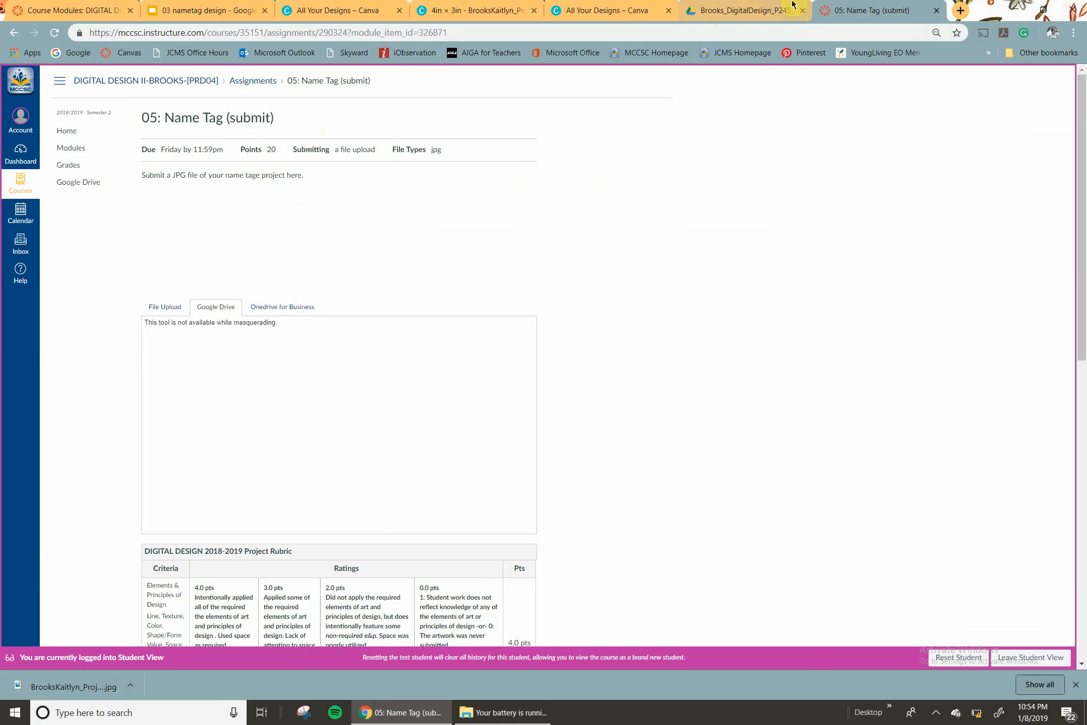
pyautogui.click(750, 10)
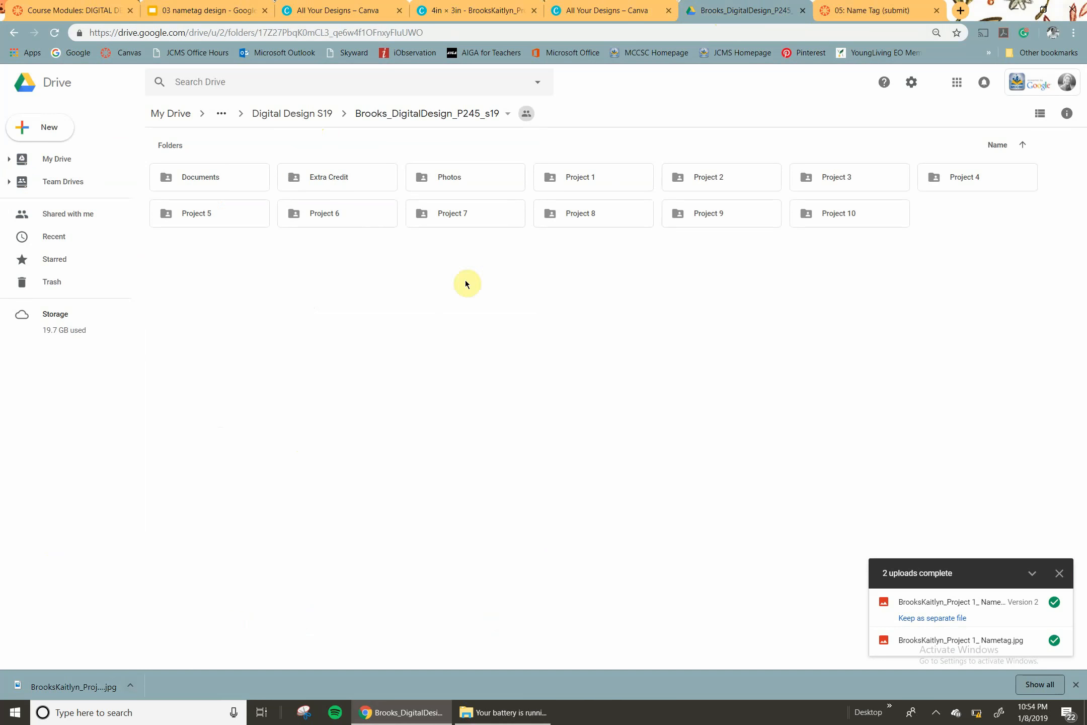
pyautogui.doubleClick(622, 186)
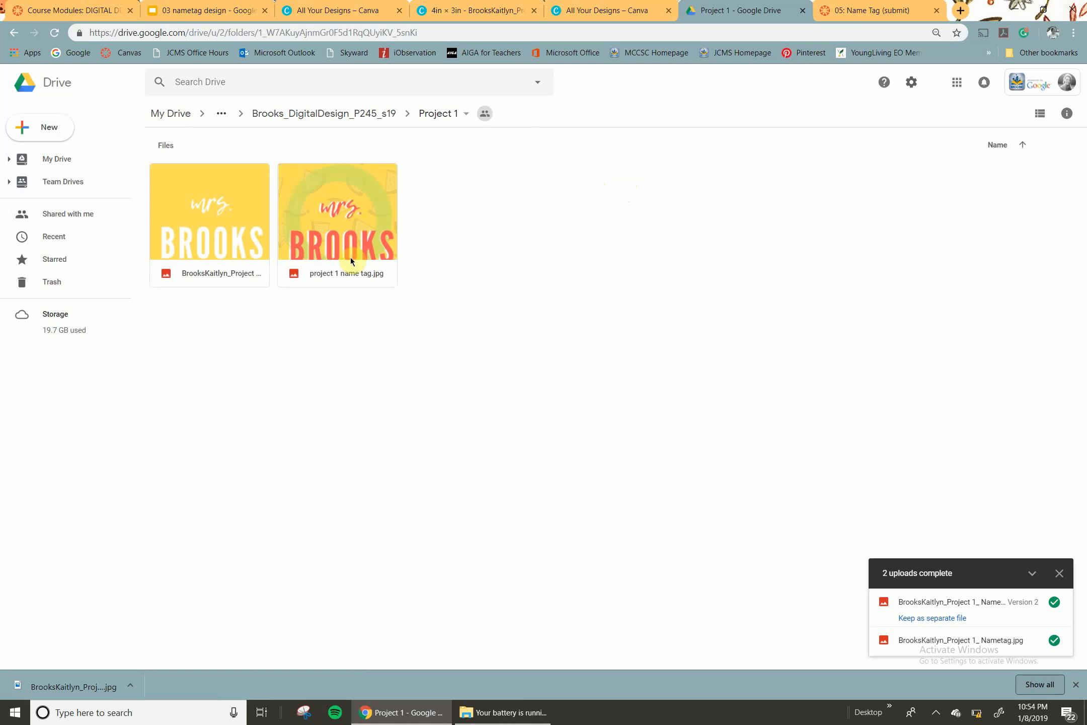
# - Return to the Canvas name tag assignment and look over its project rubric and submission details
pyautogui.click(852, 6)
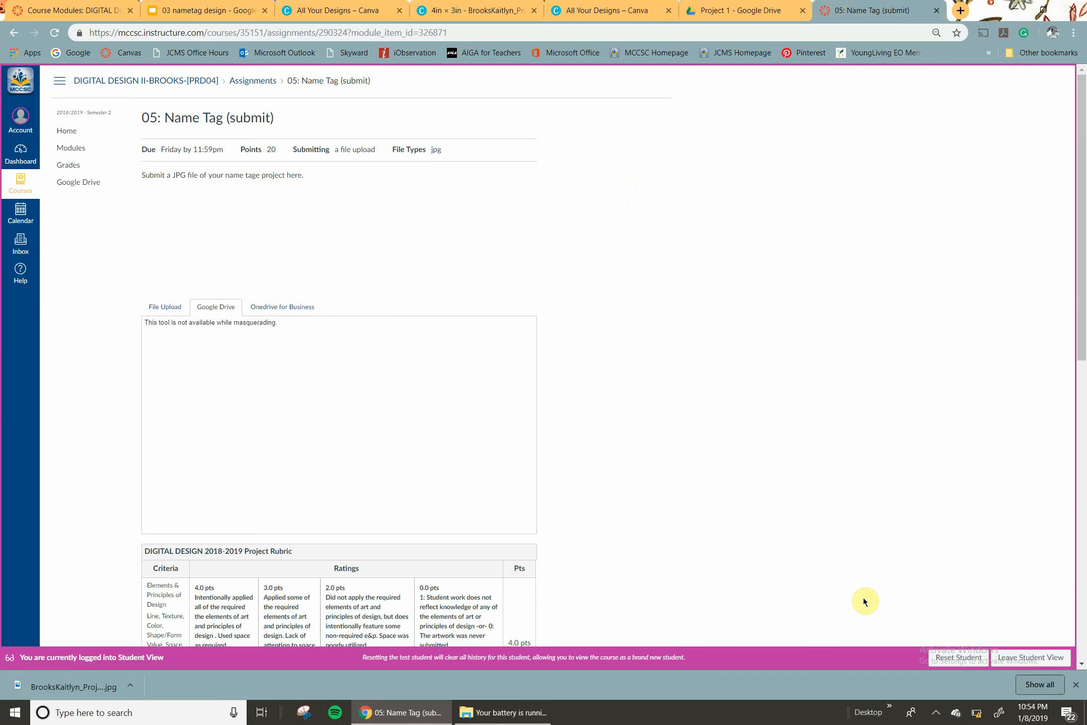
pyautogui.scroll(-10, 616, 440)
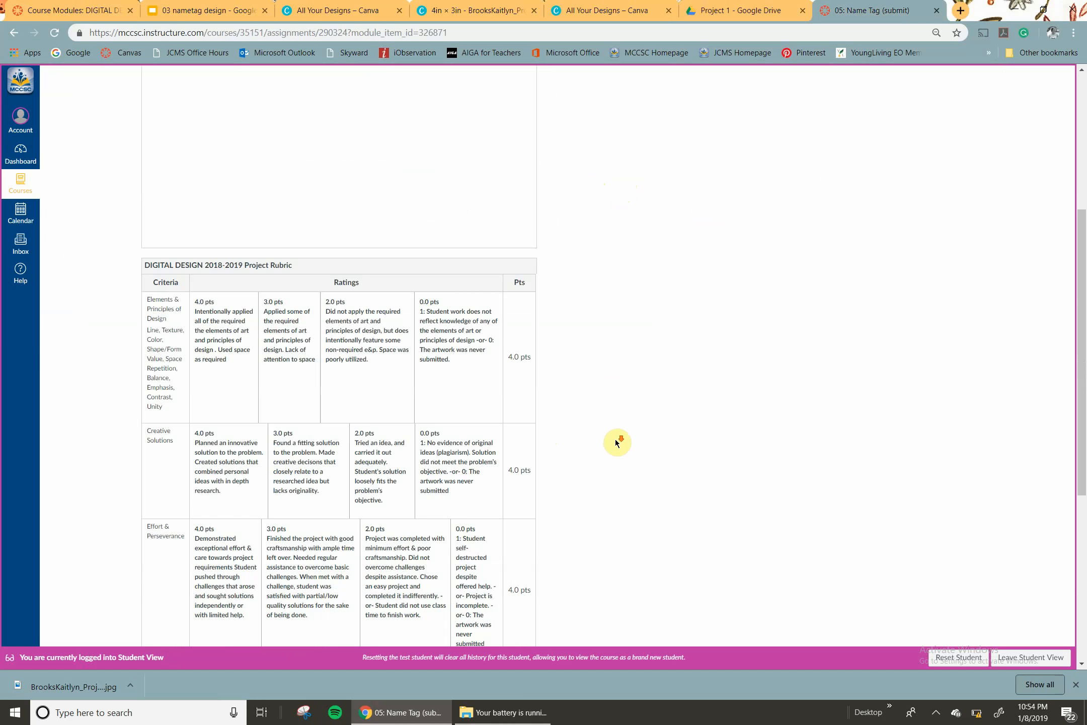
pyautogui.scroll(5, 615, 441)
pyautogui.scroll(5, 615, 441)
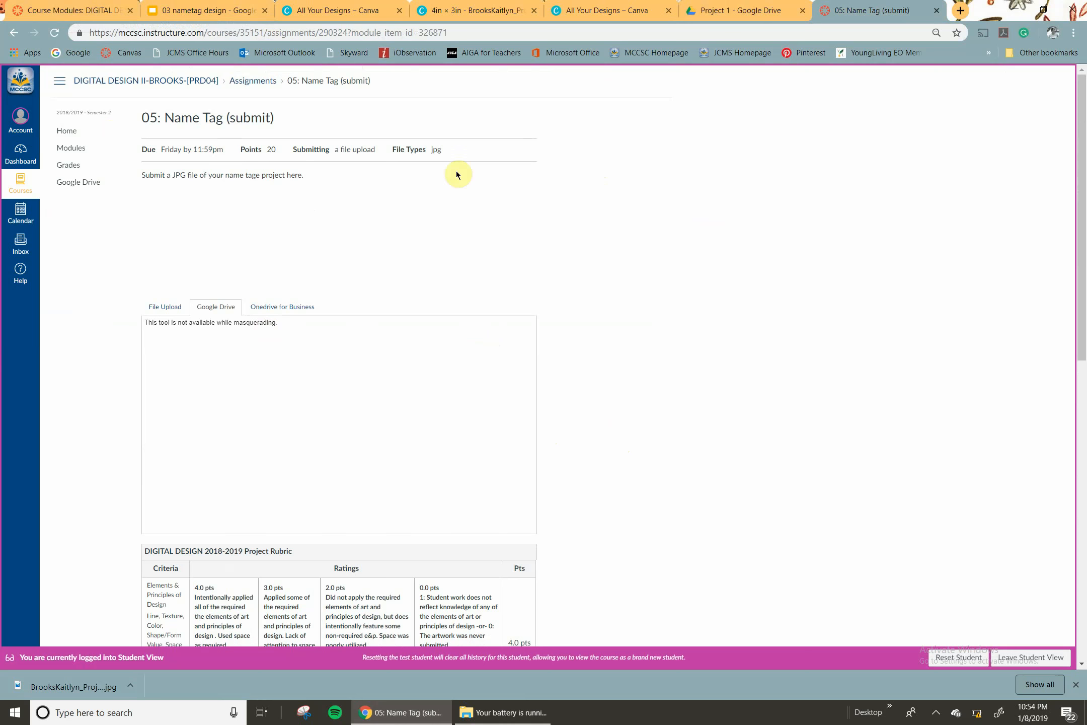
# - Check the Unit 1 modules in Canvas, then view slides 8 and 9 of the "03 nametag design" presentation in Google Slides
pyautogui.click(56, 14)
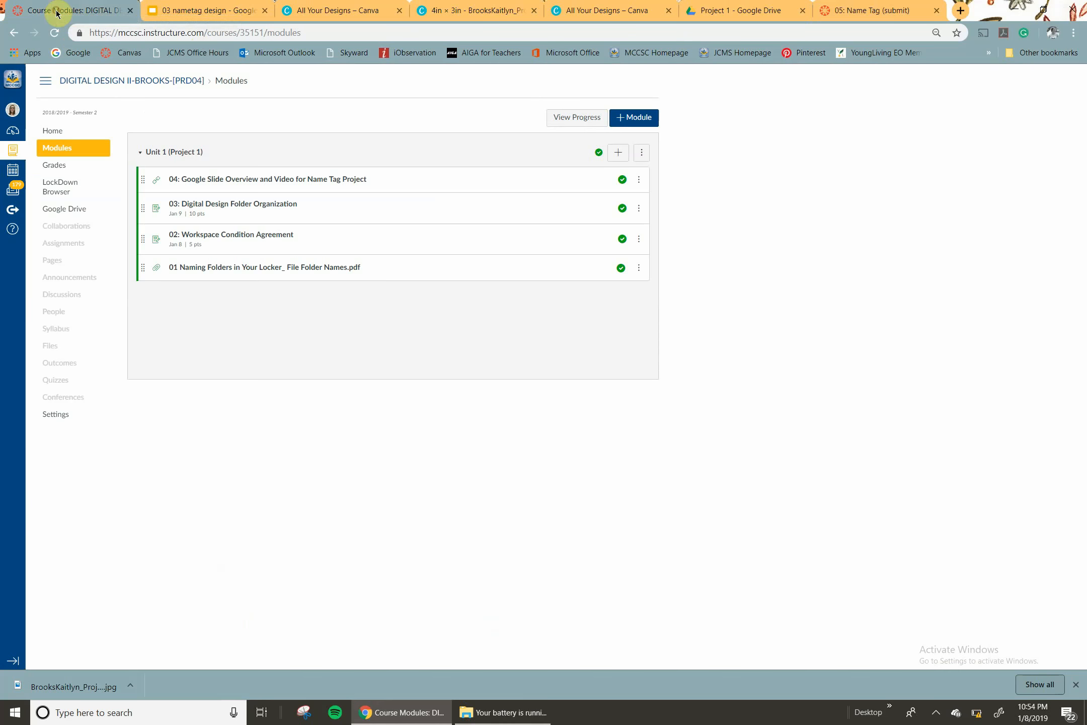
pyautogui.click(223, 11)
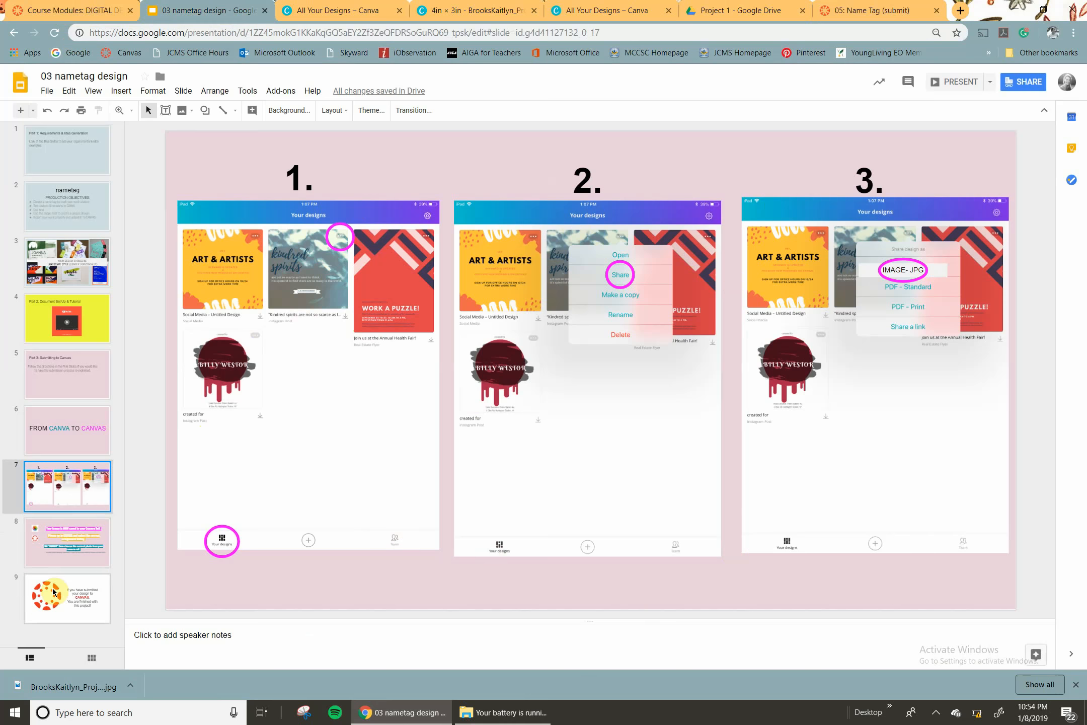
pyautogui.click(51, 558)
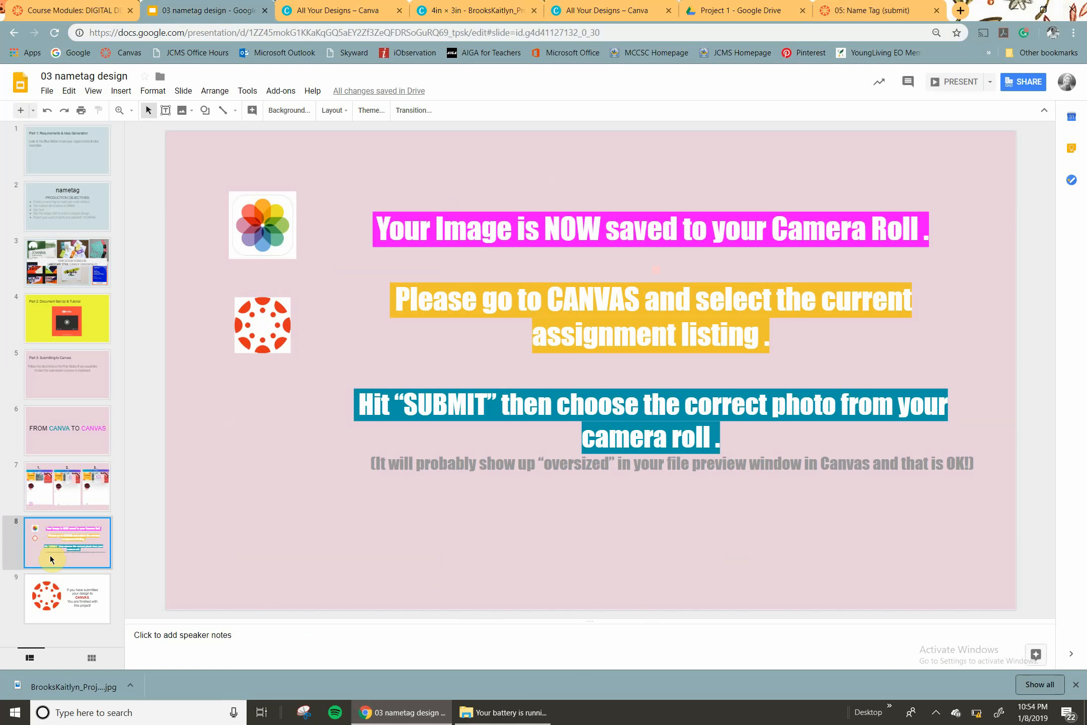
pyautogui.click(54, 582)
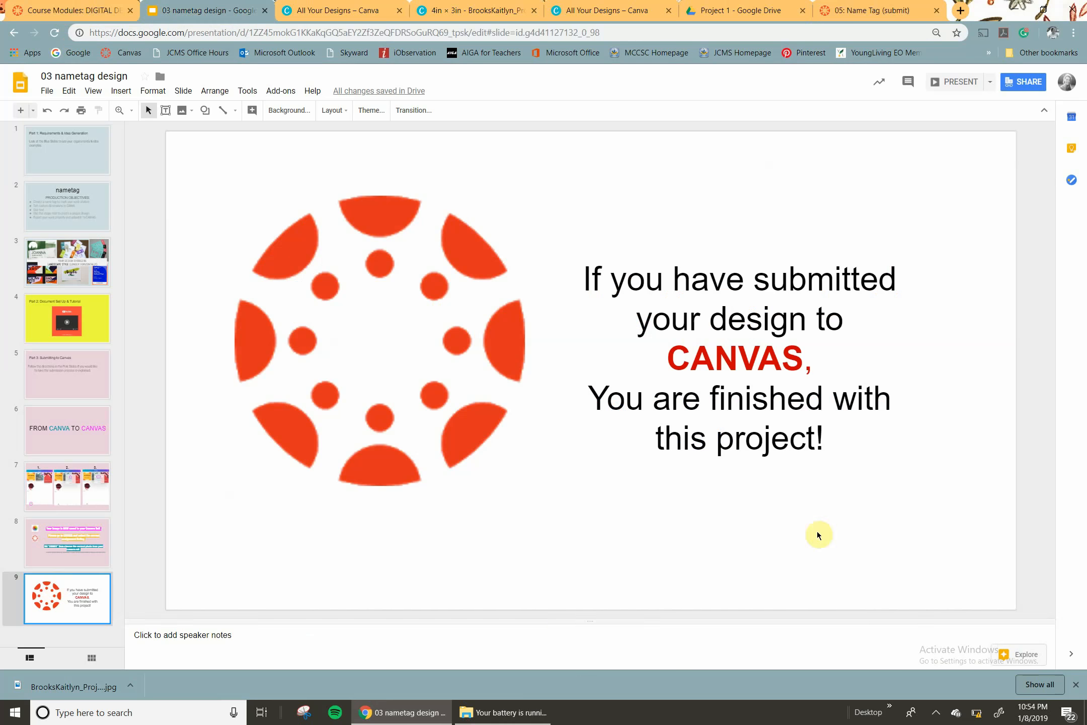